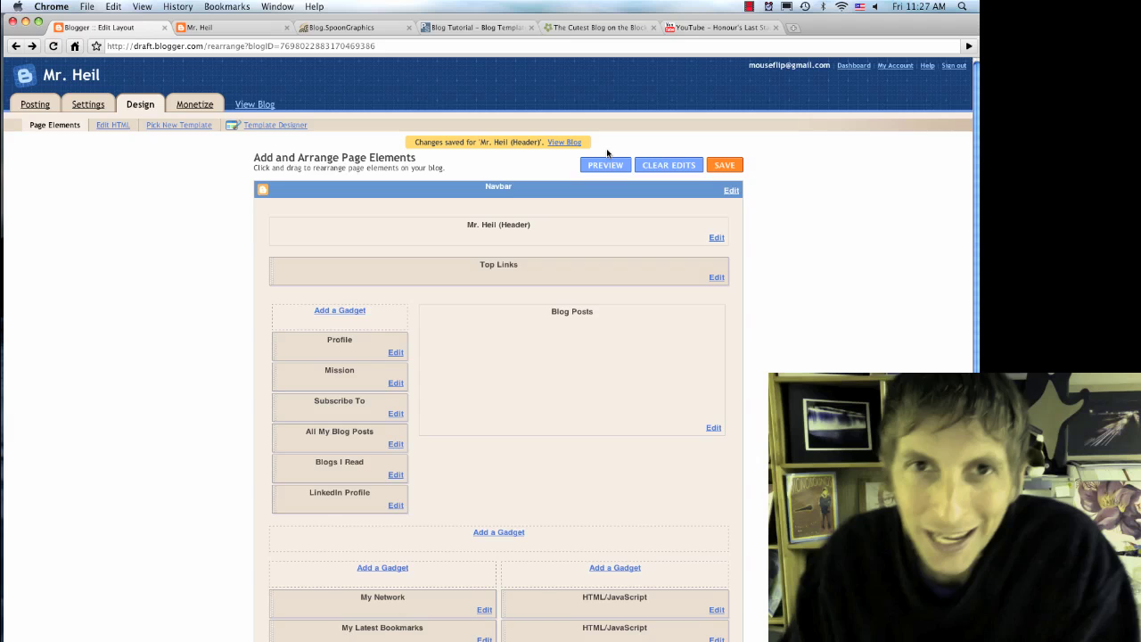
Step: Review the example blog headers, then open the Mr. Heil header's Configure Header settings
left_click(352, 27)
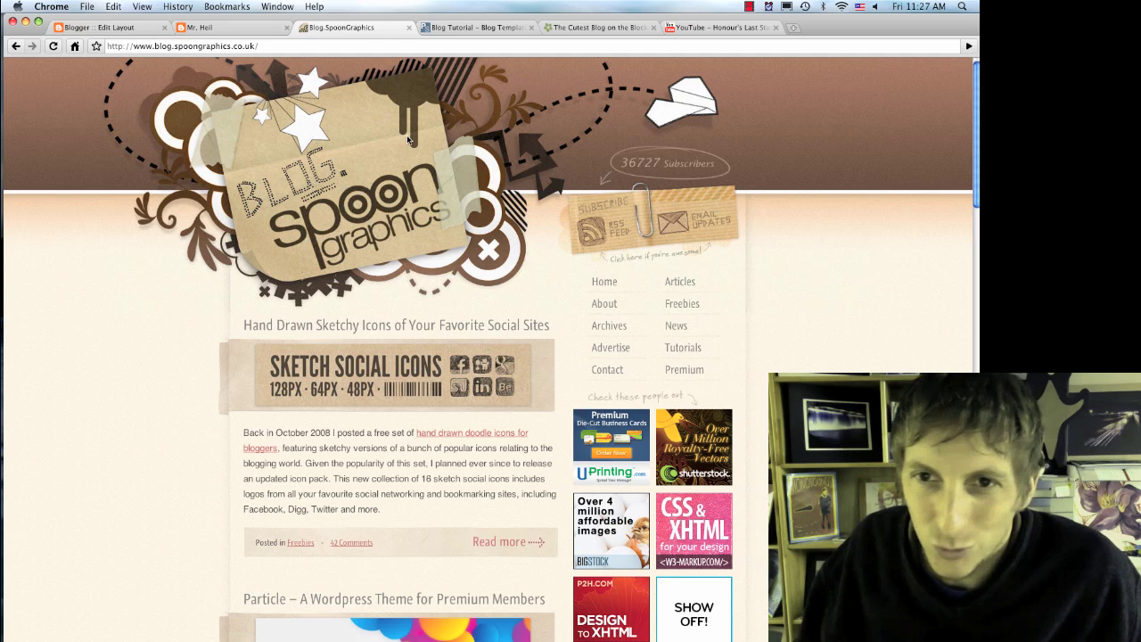
left_click(461, 27)
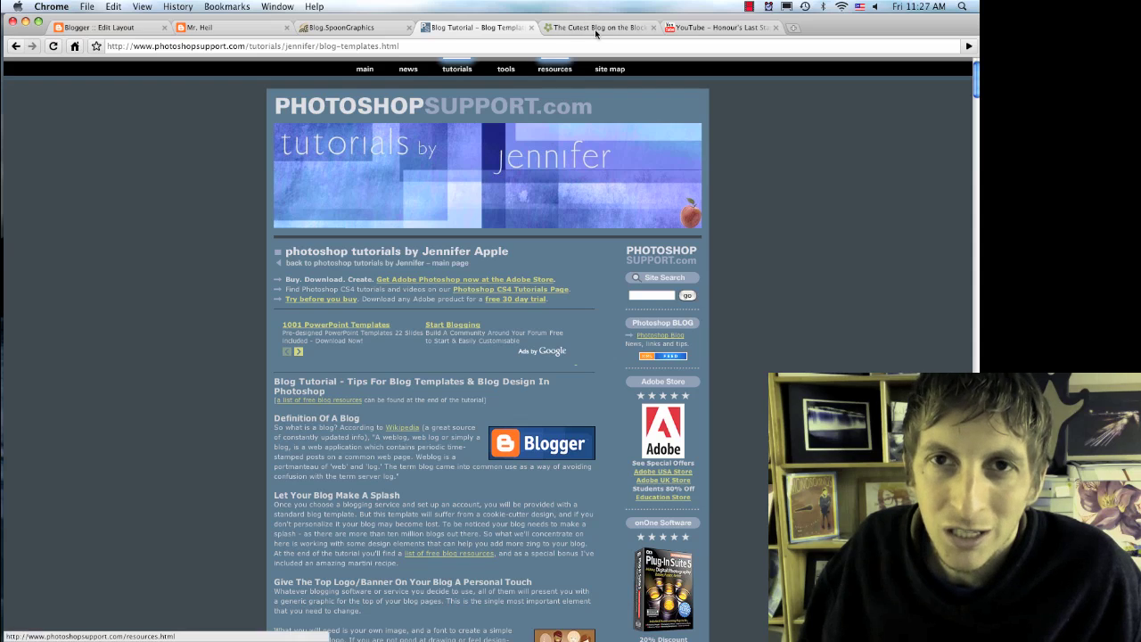
left_click(589, 27)
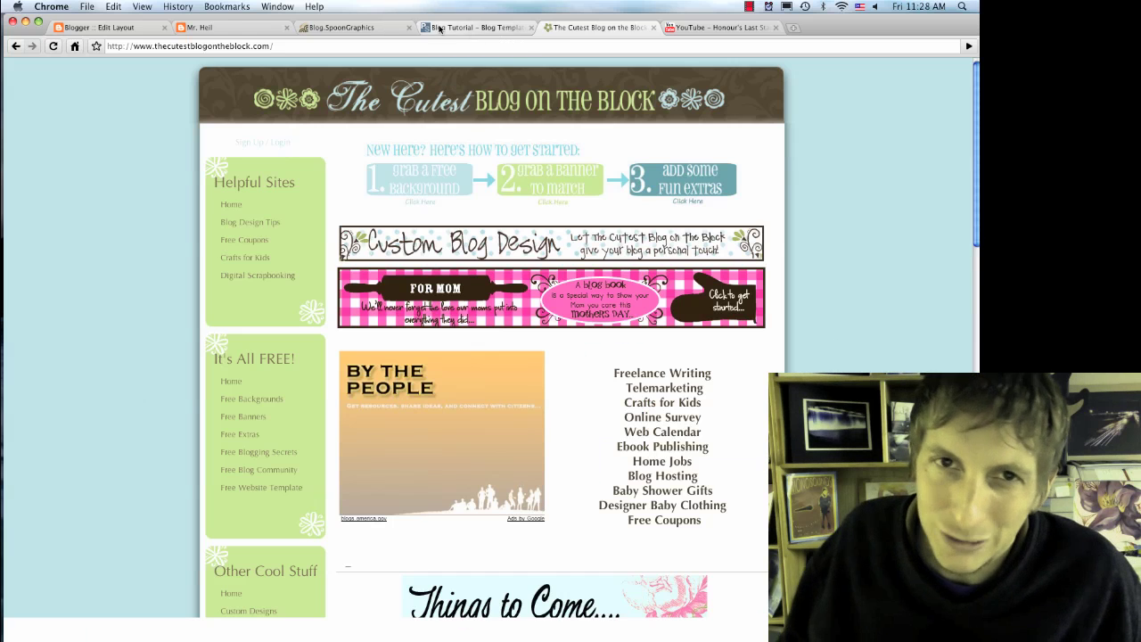
left_click(116, 29)
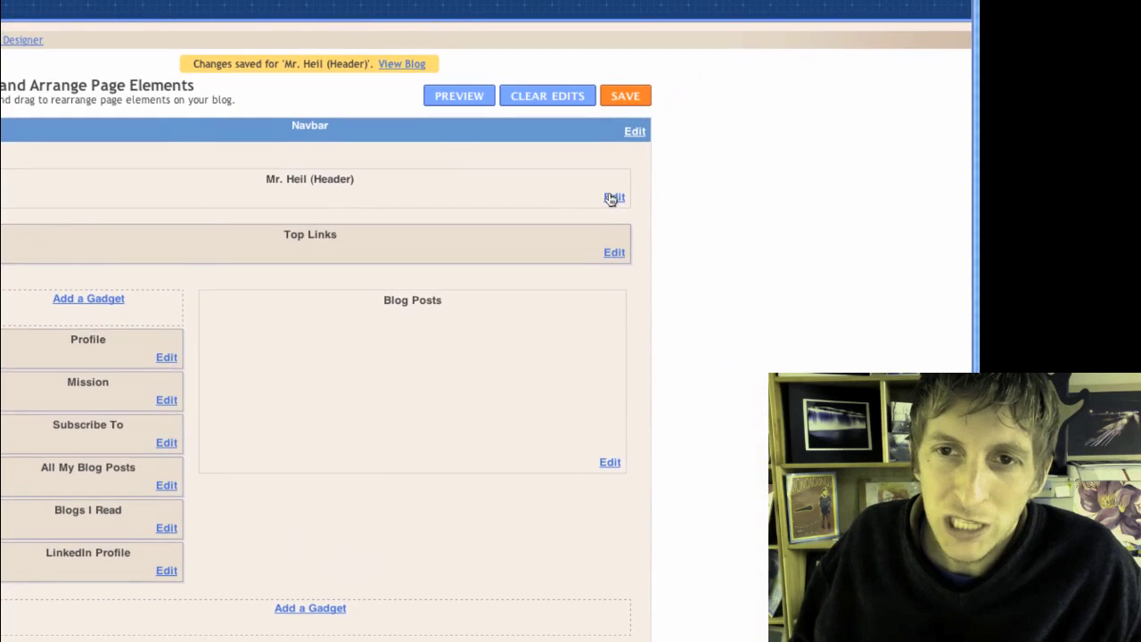
left_click(614, 189)
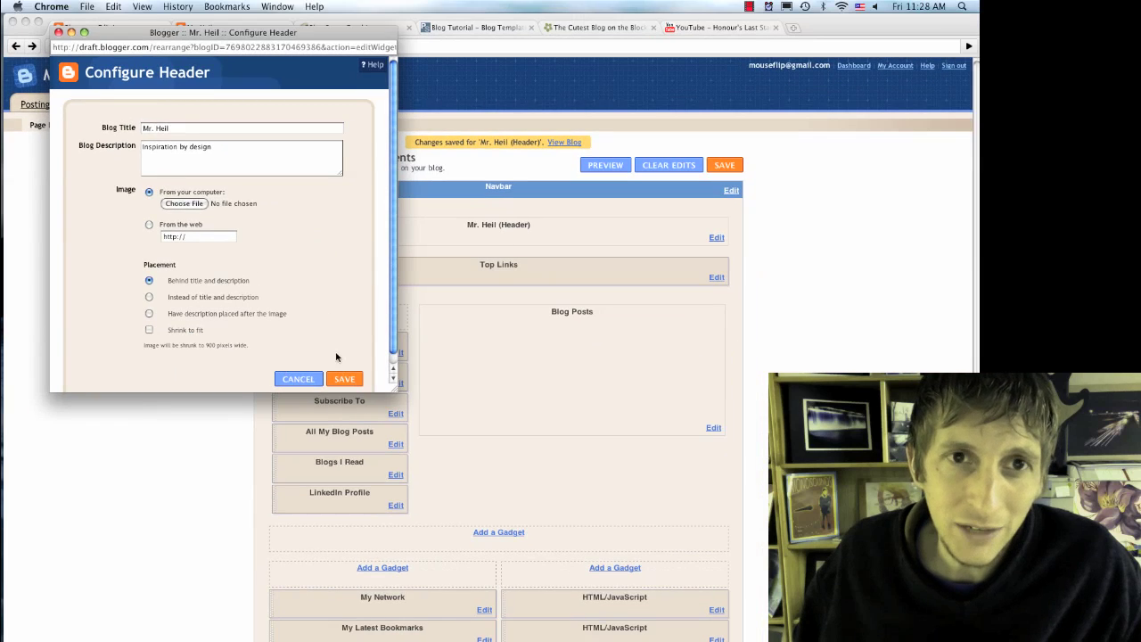
Step: Save the header with no image and reload the live blog to view the text-only Mr. Heil title
left_click(339, 379)
left_click(233, 27)
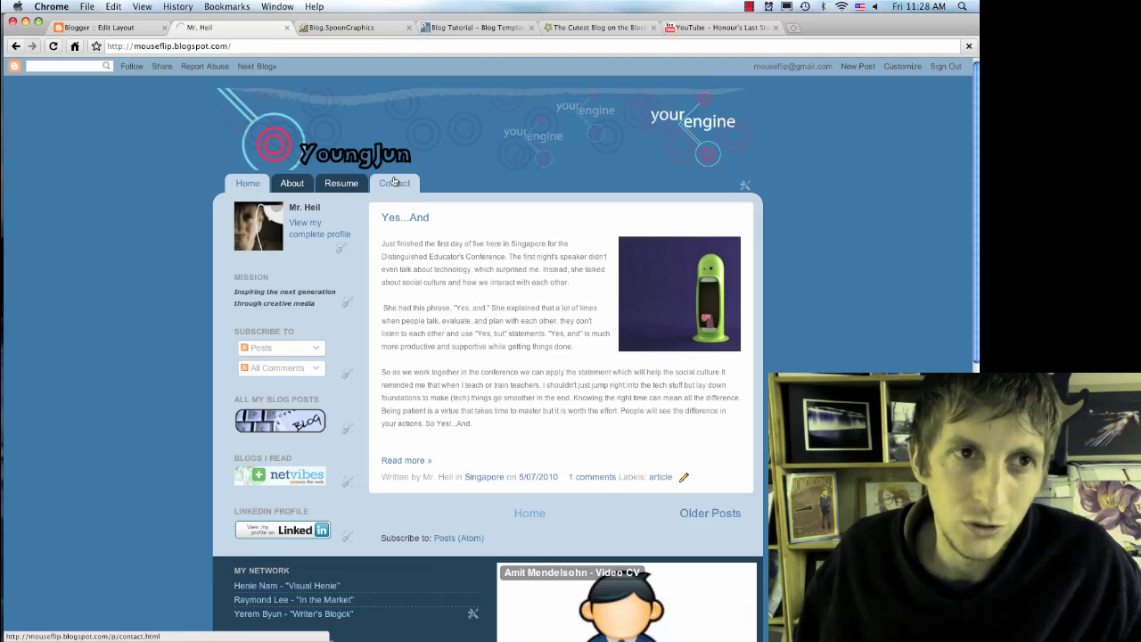
key("super+r")
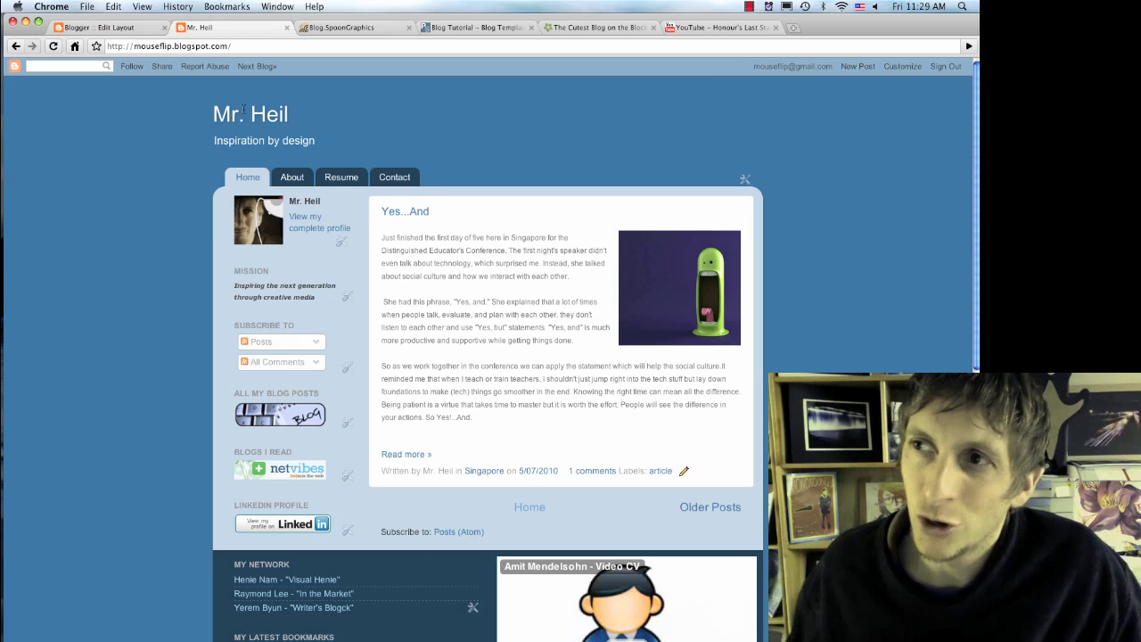
left_click(130, 27)
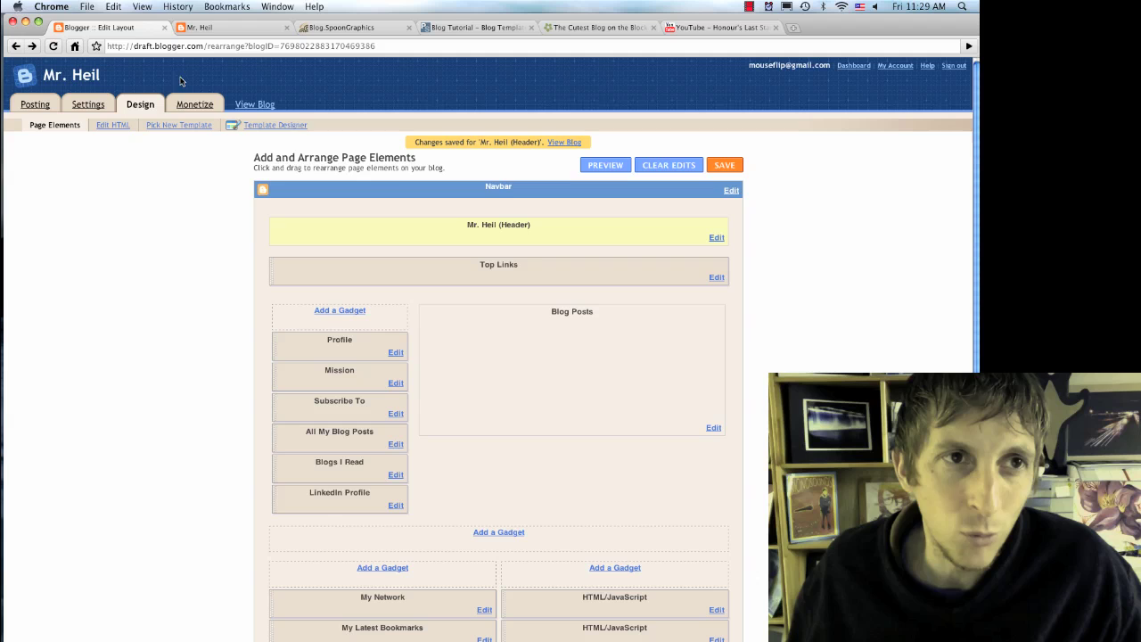
left_click(716, 237)
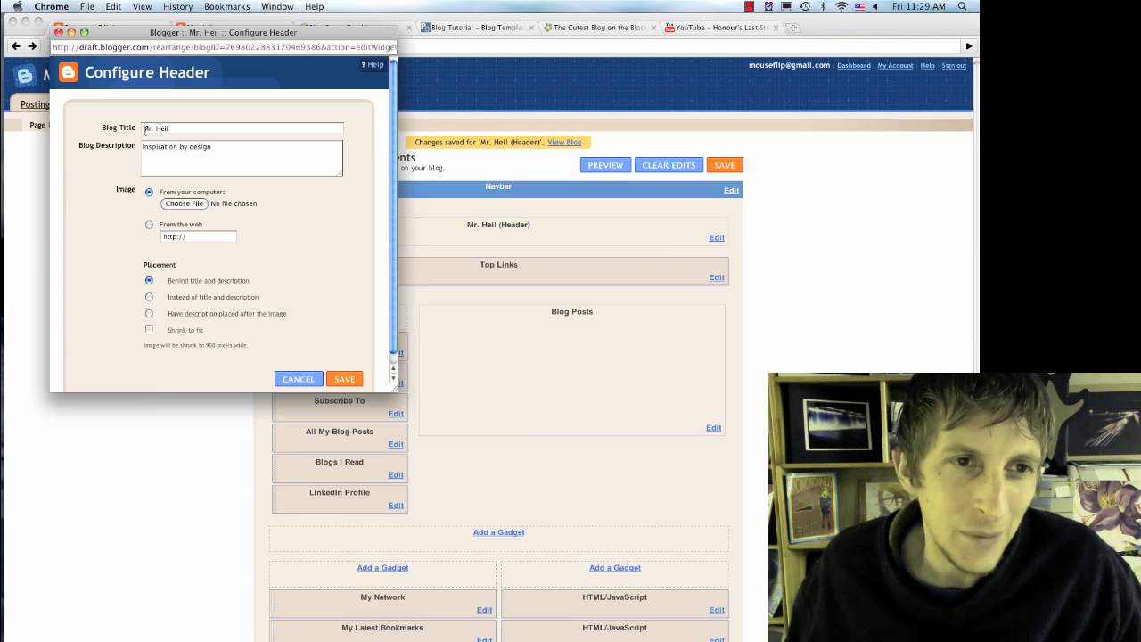
left_click(144, 129)
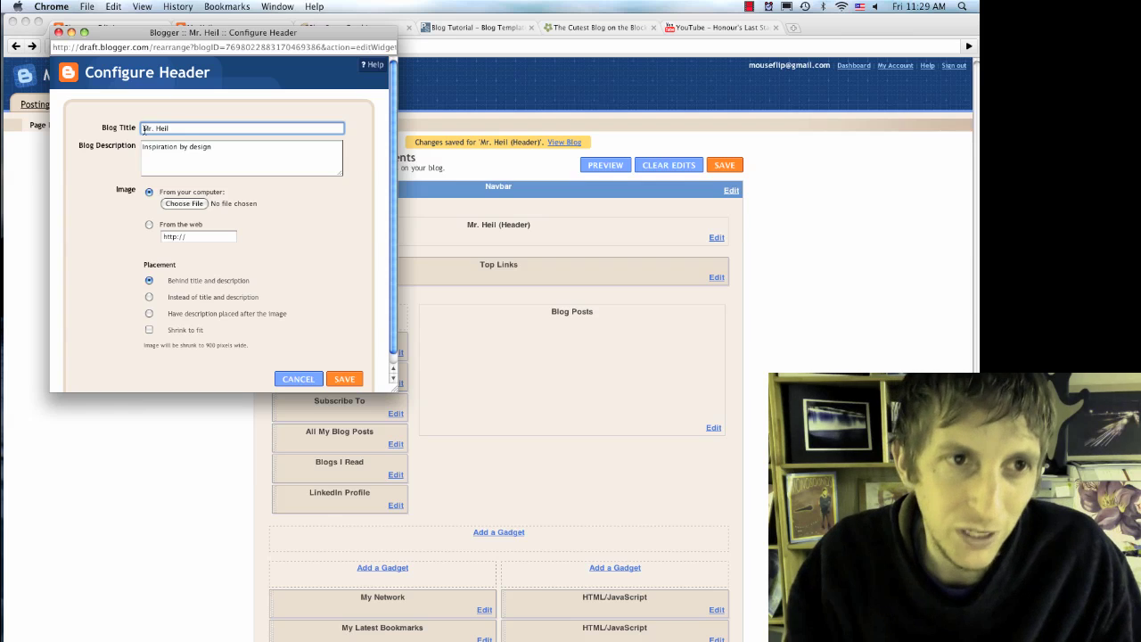
type("Mouseflip by")
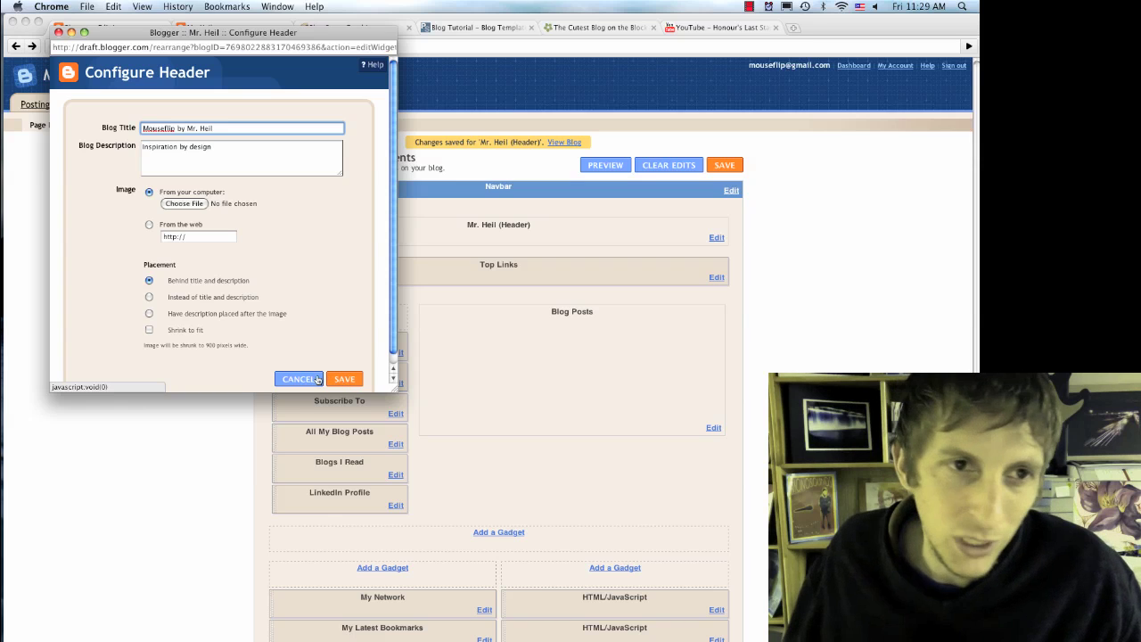
Step: Discard the title change and screenshot the live blog's Mr. Heil header region
left_click(304, 380)
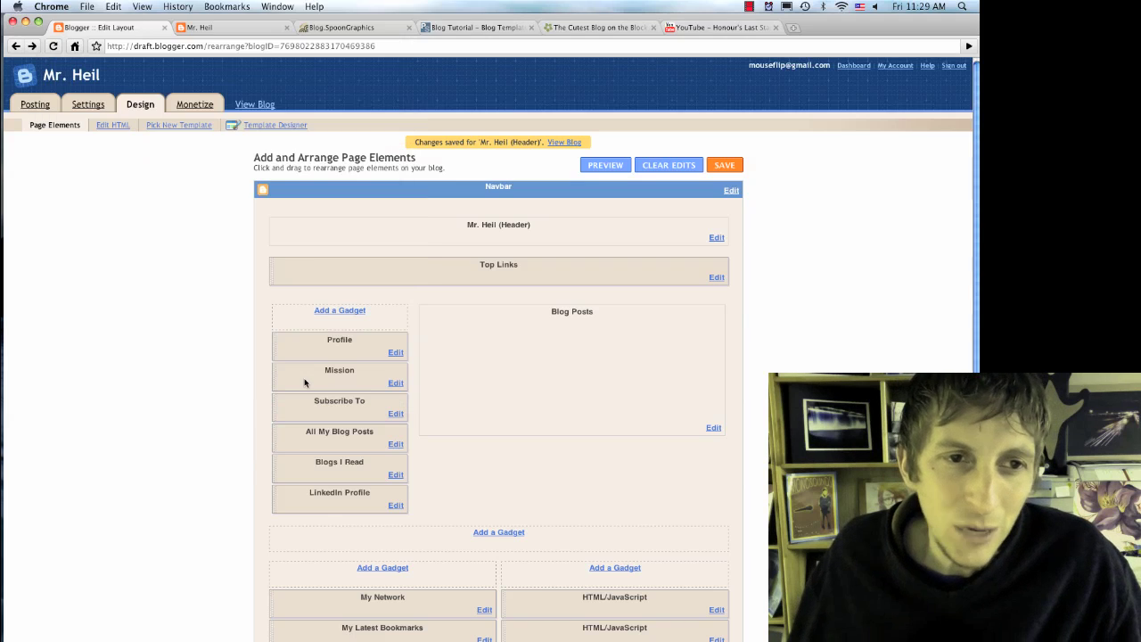
left_click(234, 27)
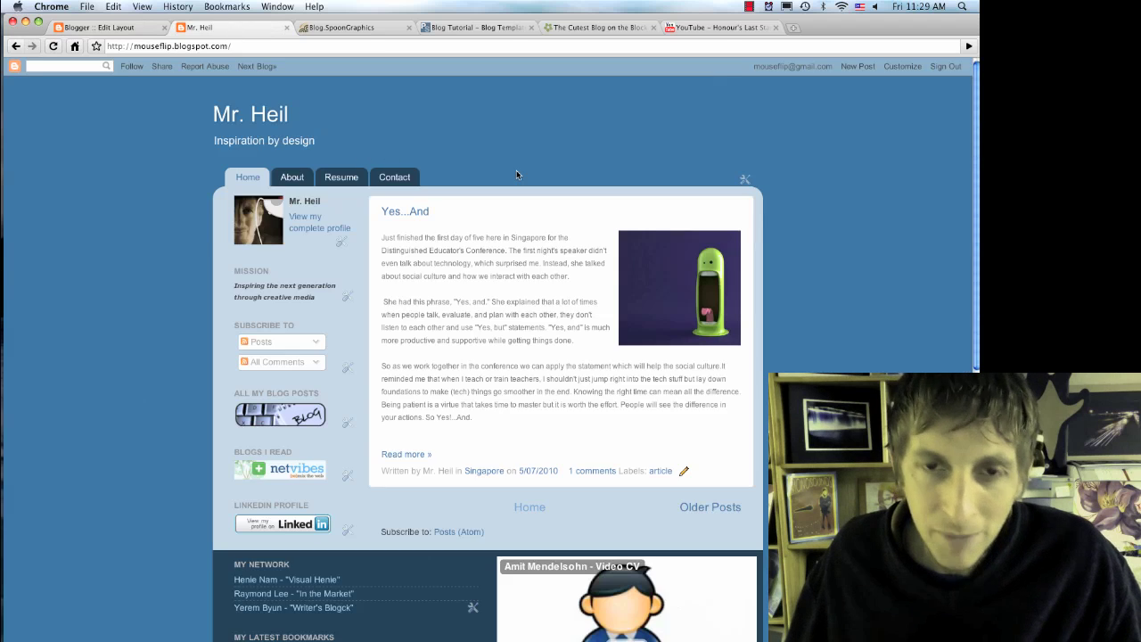
key("super+shift+4")
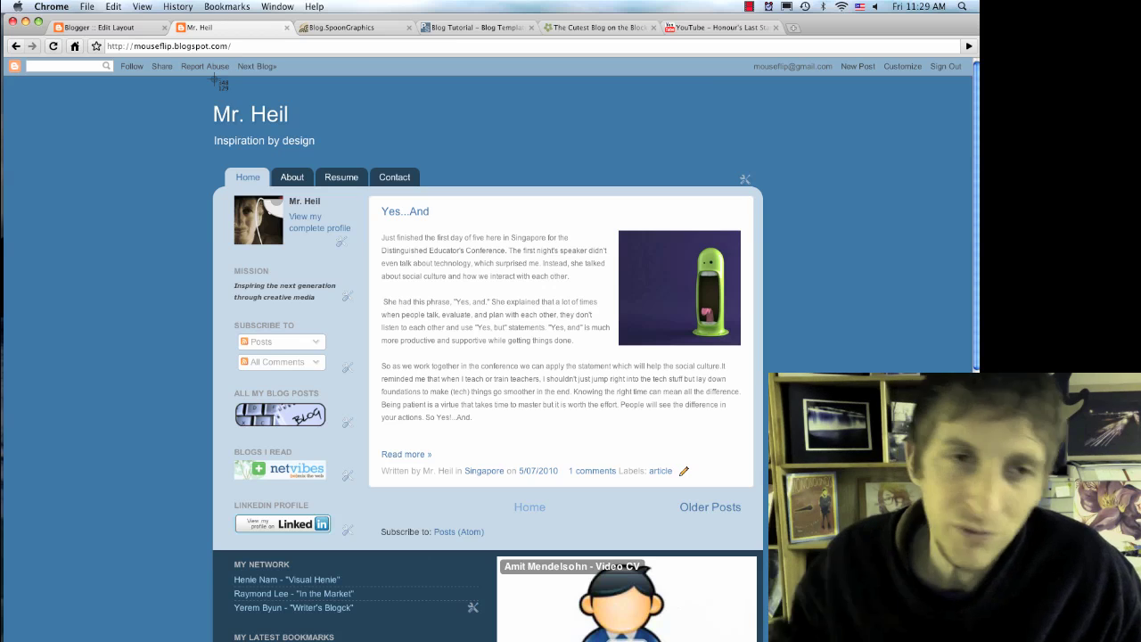
mouse_move(211, 82)
left_mouse_down()
mouse_move(787, 223)
mouse_move(740, 182)
left_mouse_up()
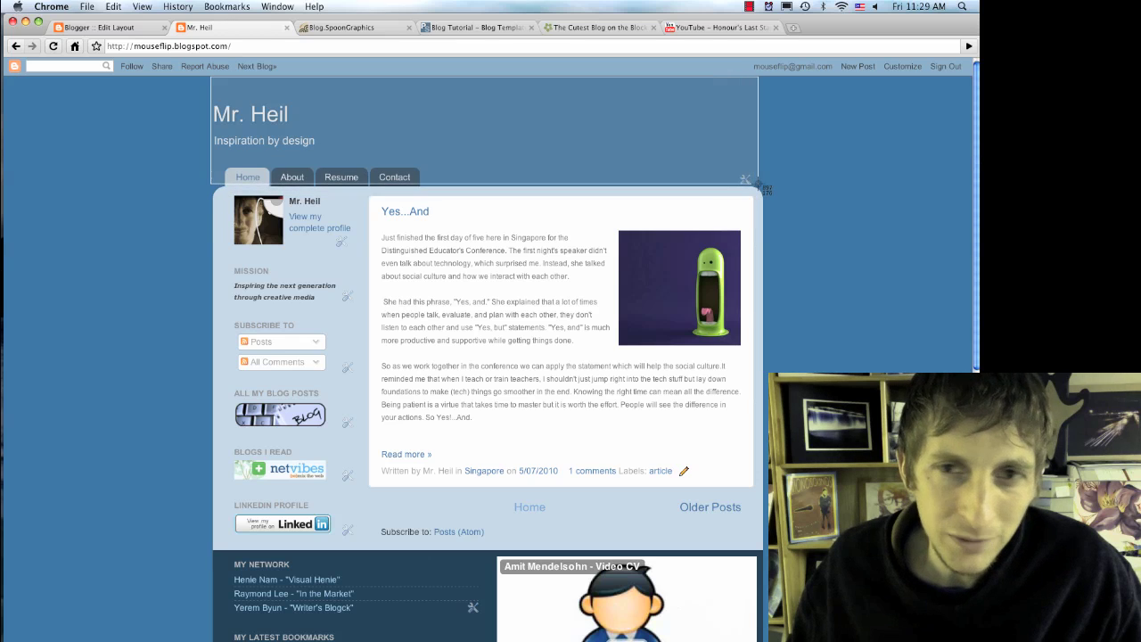
left_click_drag(740, 184, 762, 185)
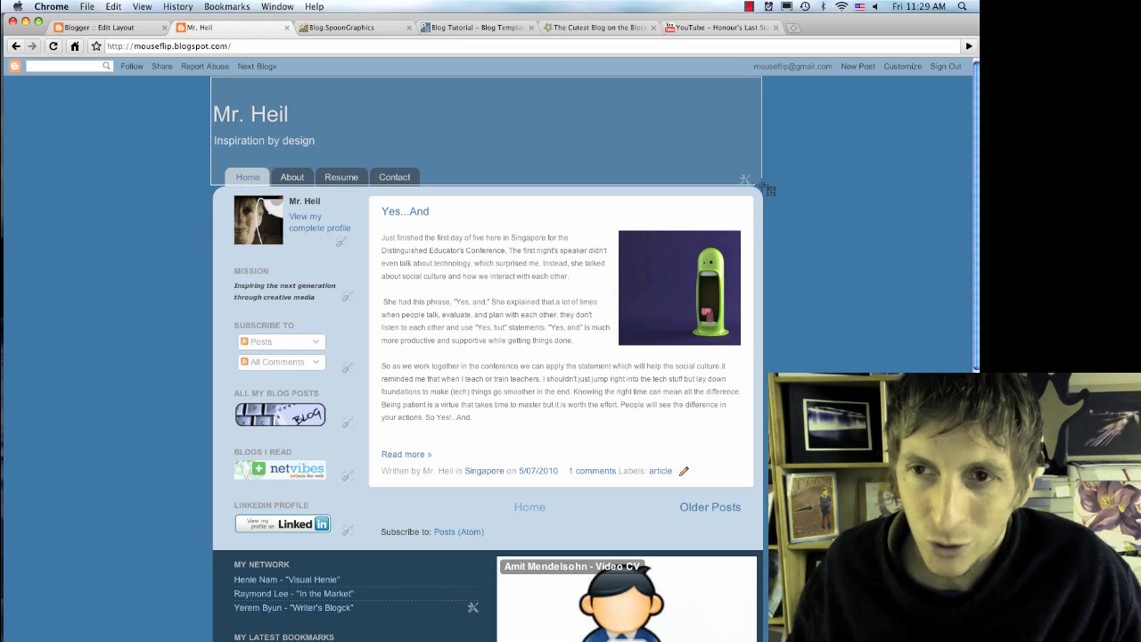
mouse_move(763, 186)
left_mouse_down()
mouse_move(762, 91)
mouse_move(765, 156)
left_mouse_up()
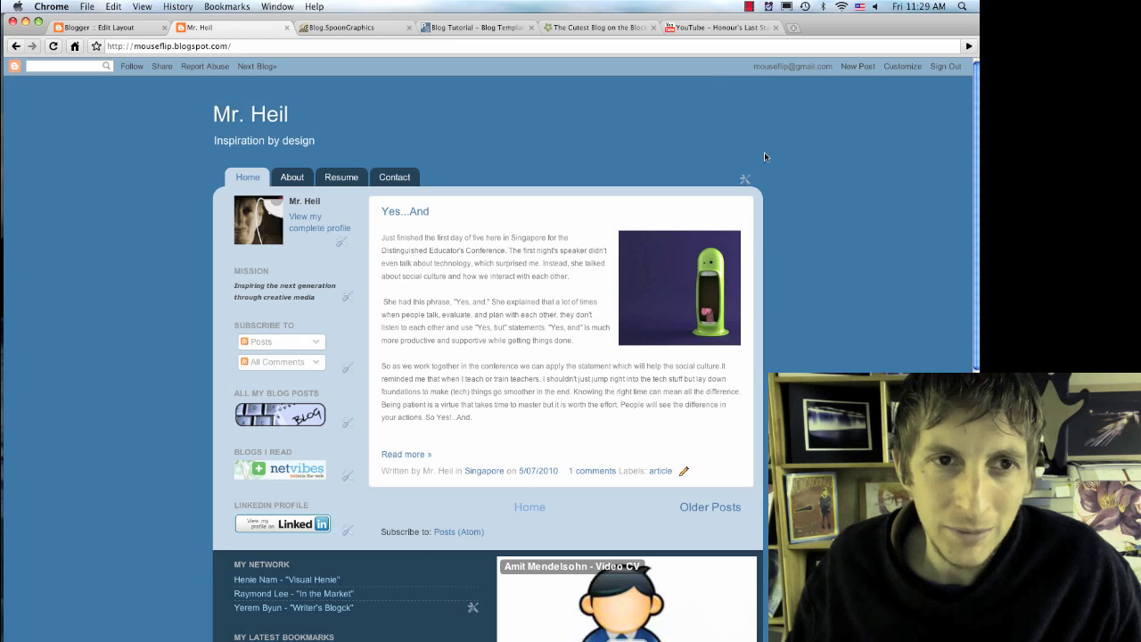
Step: Open the Picture 9 screenshot from the desktop in Adobe Illustrator
key("F11")
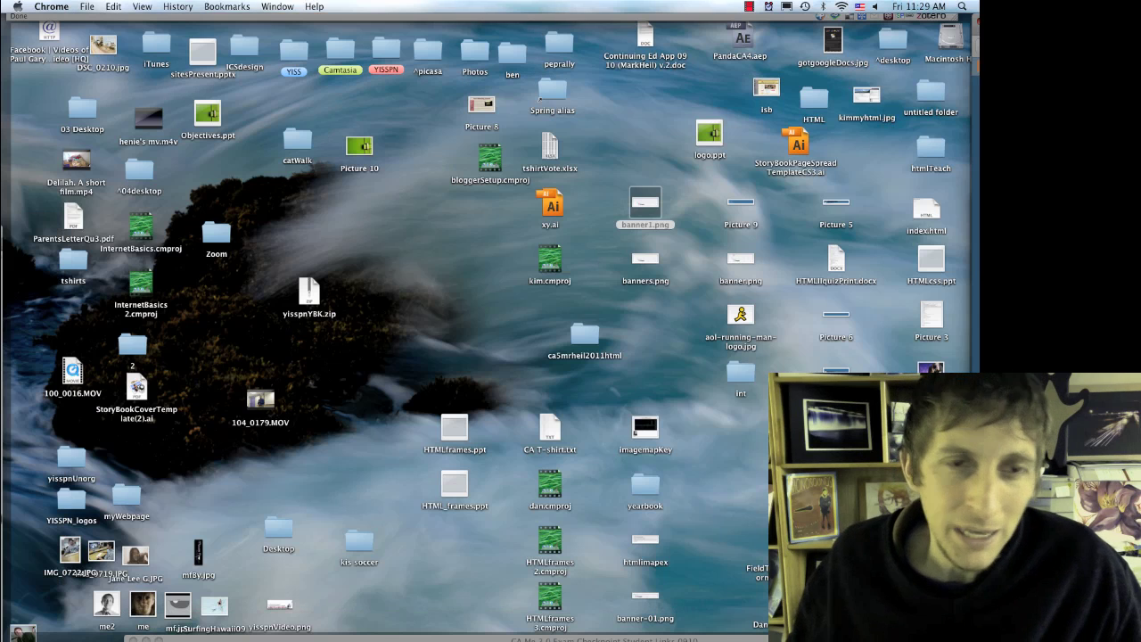
left_click(740, 205)
mouse_move(3, 464)
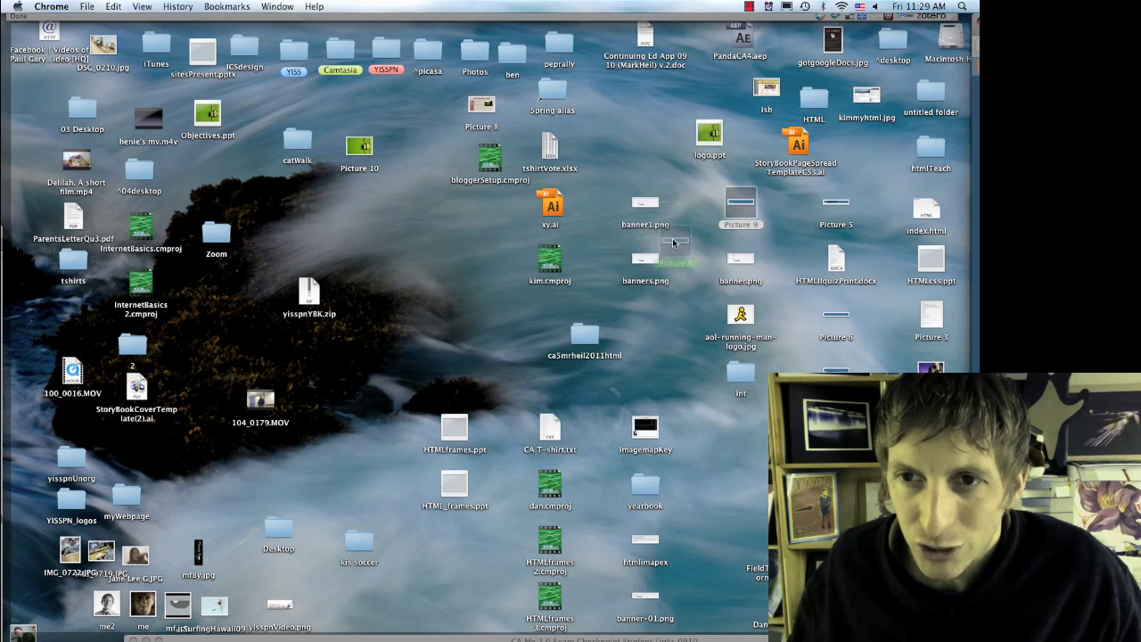
left_click(15, 459)
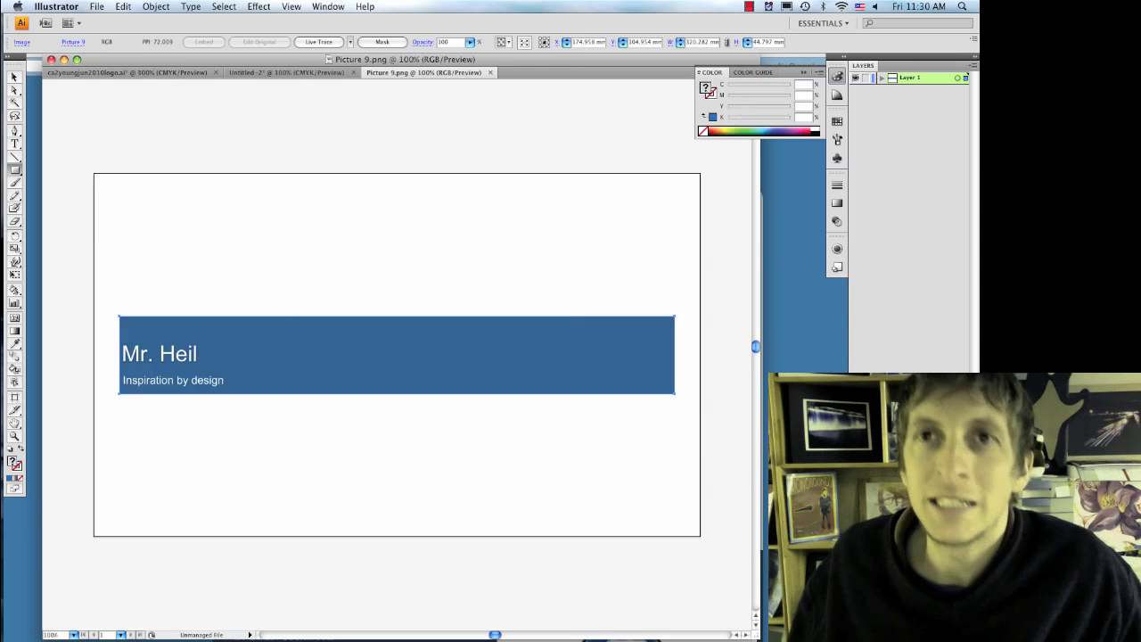
Step: Delete the blue square behind the your engine logo and select the logo artwork
left_click(102, 73)
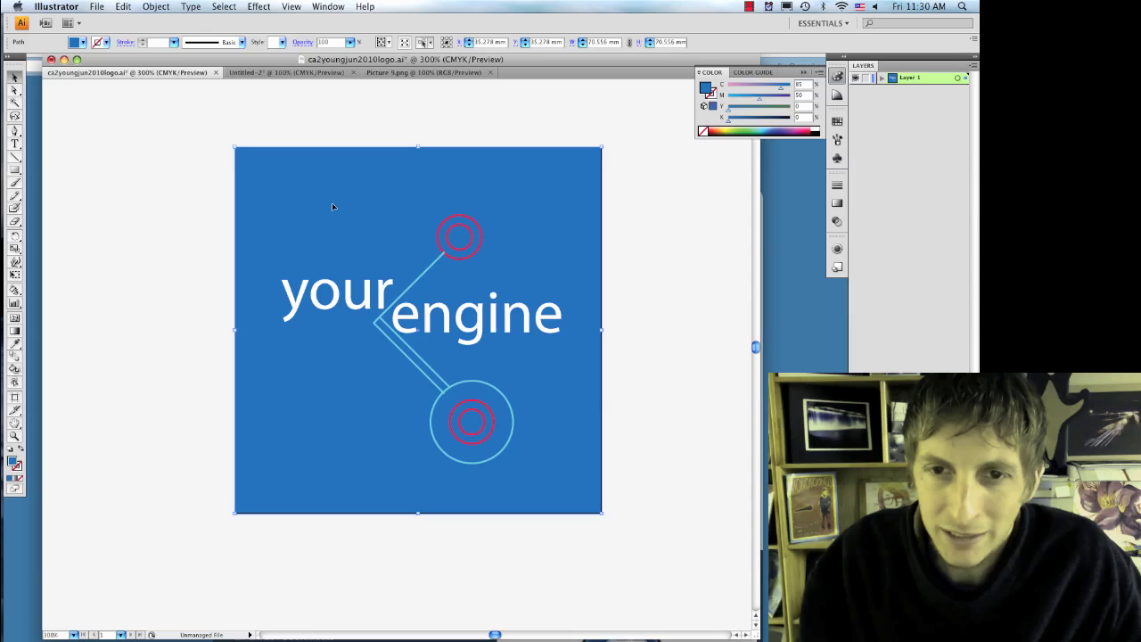
key("Delete")
left_click_drag(245, 175, 578, 533)
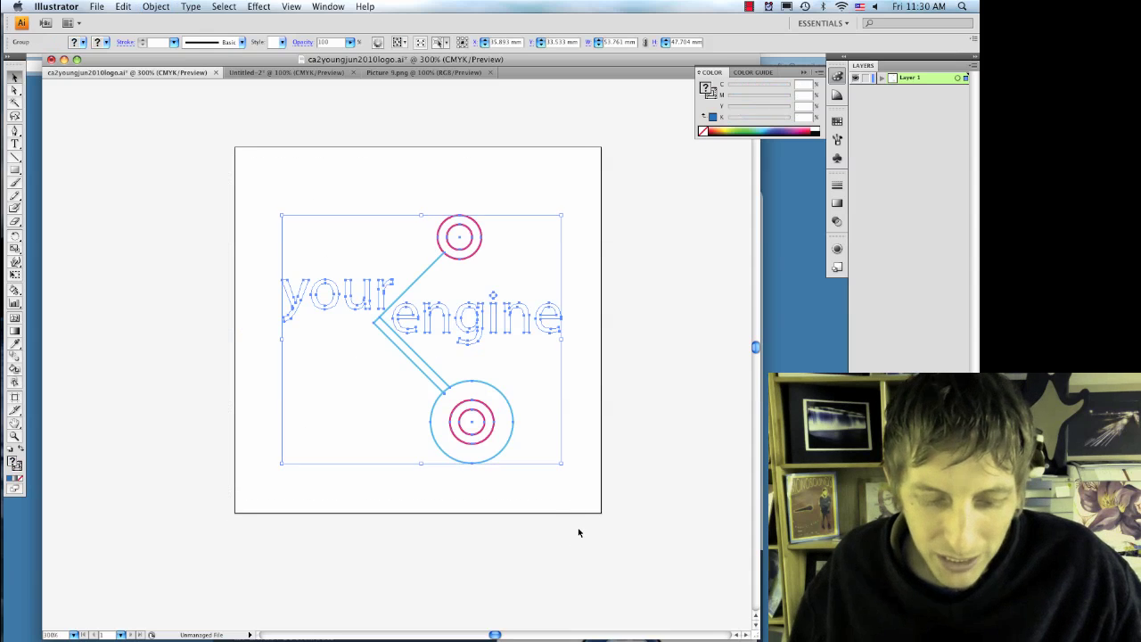
left_click(424, 72)
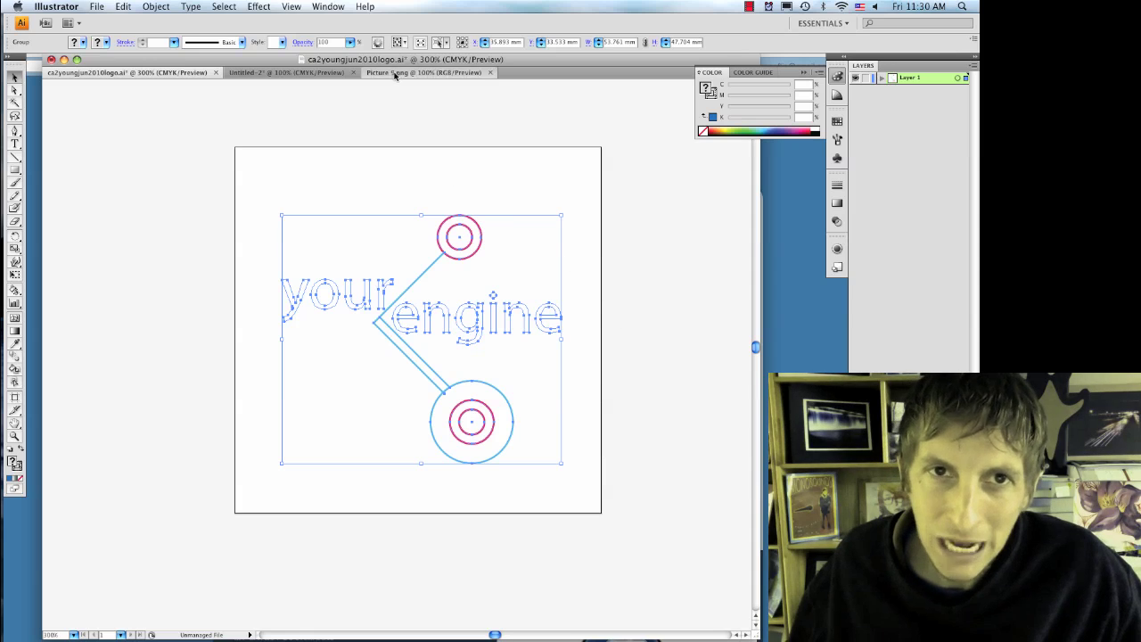
Step: Position the Mr. Heil screenshot at the artboard top, trying and undoing a logo paste
left_click_drag(395, 359, 406, 196)
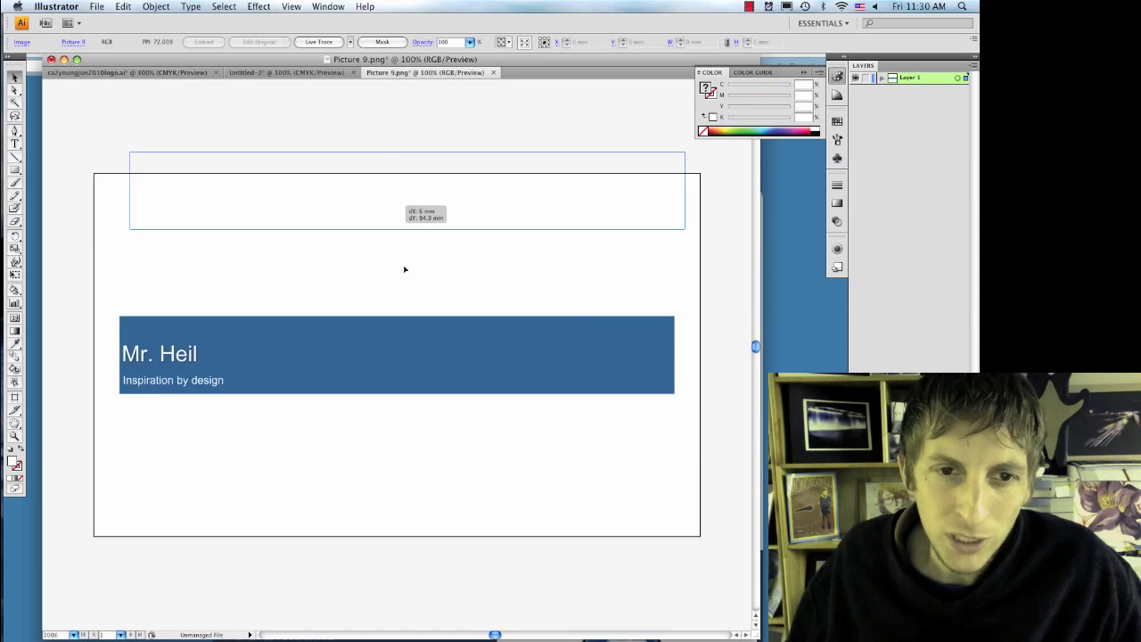
left_click(403, 359)
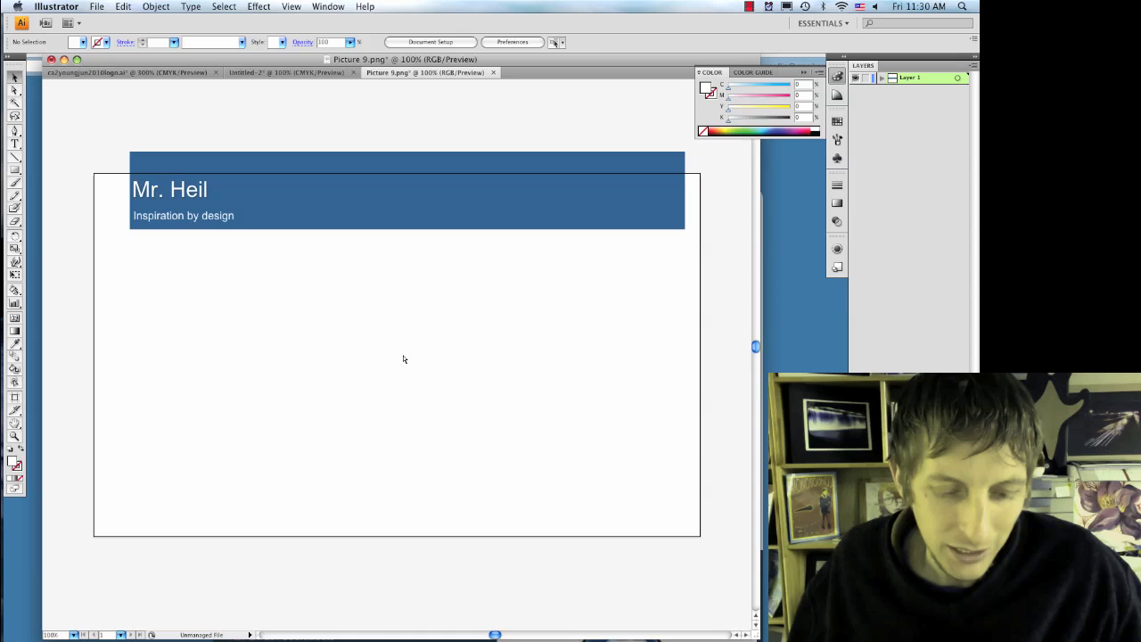
key("ctrl+v")
left_click_drag(322, 223, 306, 261)
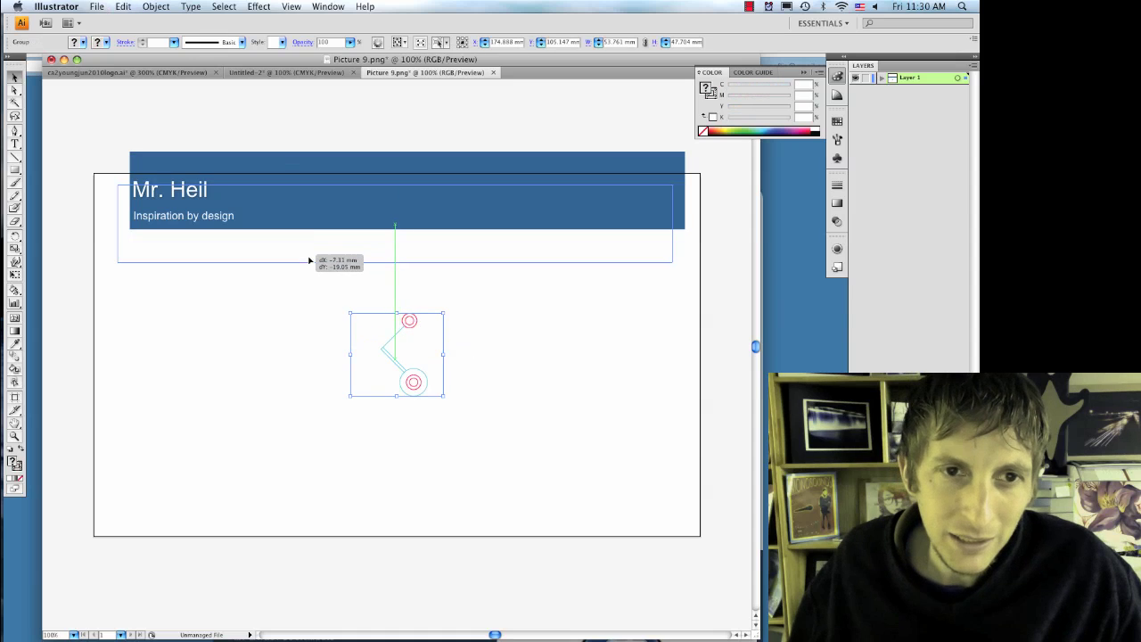
left_click_drag(234, 239, 235, 246)
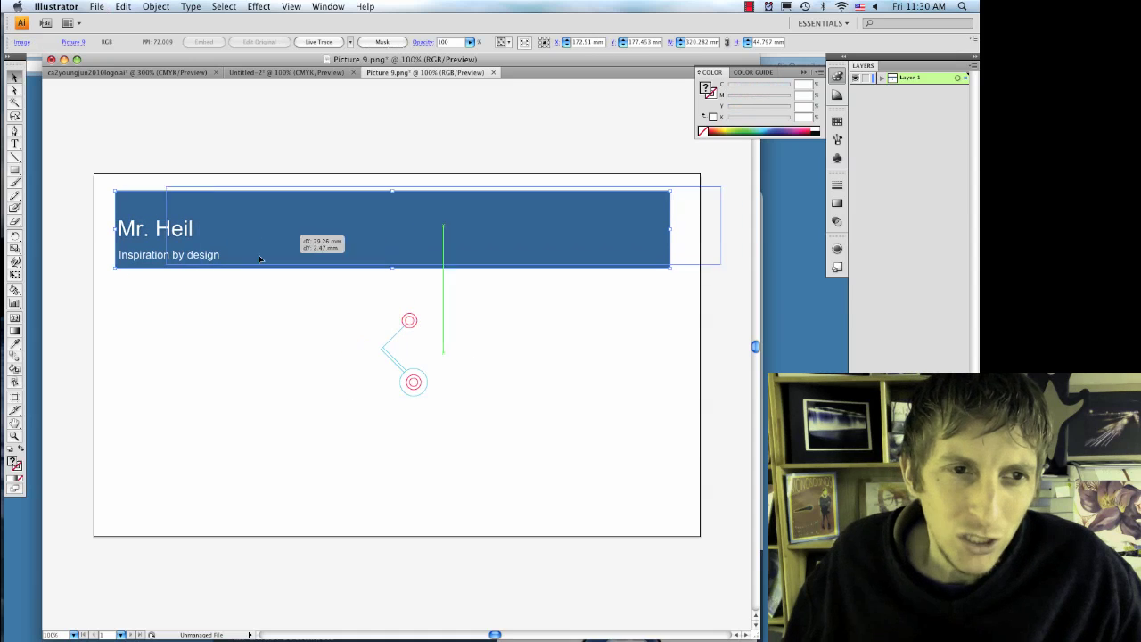
key("ctrl+z")
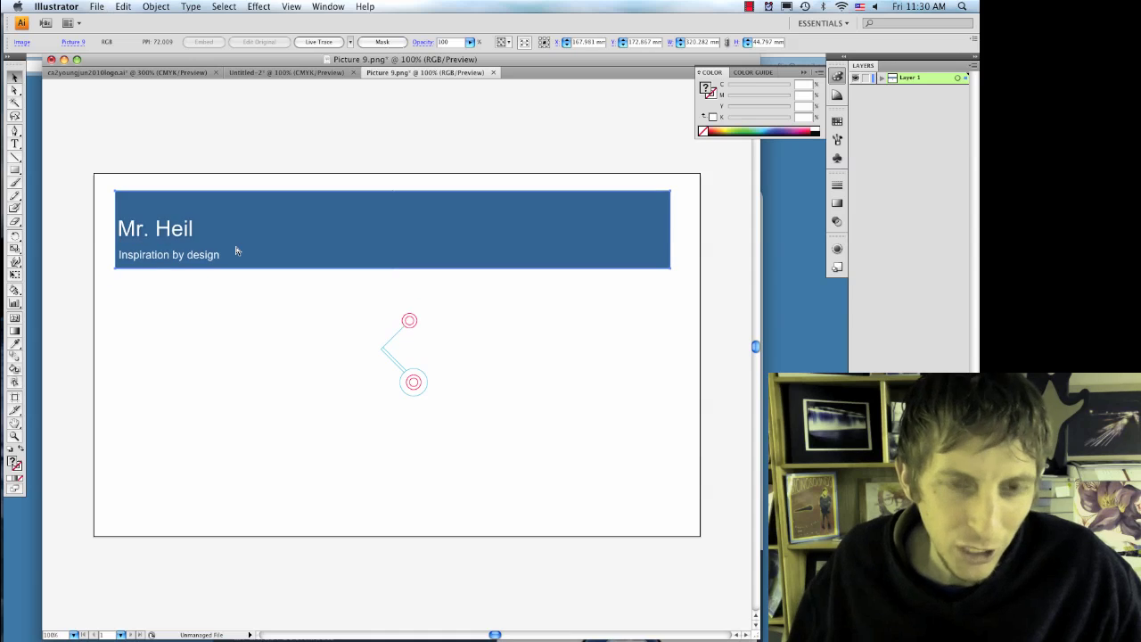
key("ctrl+z")
key("ctrl+z")
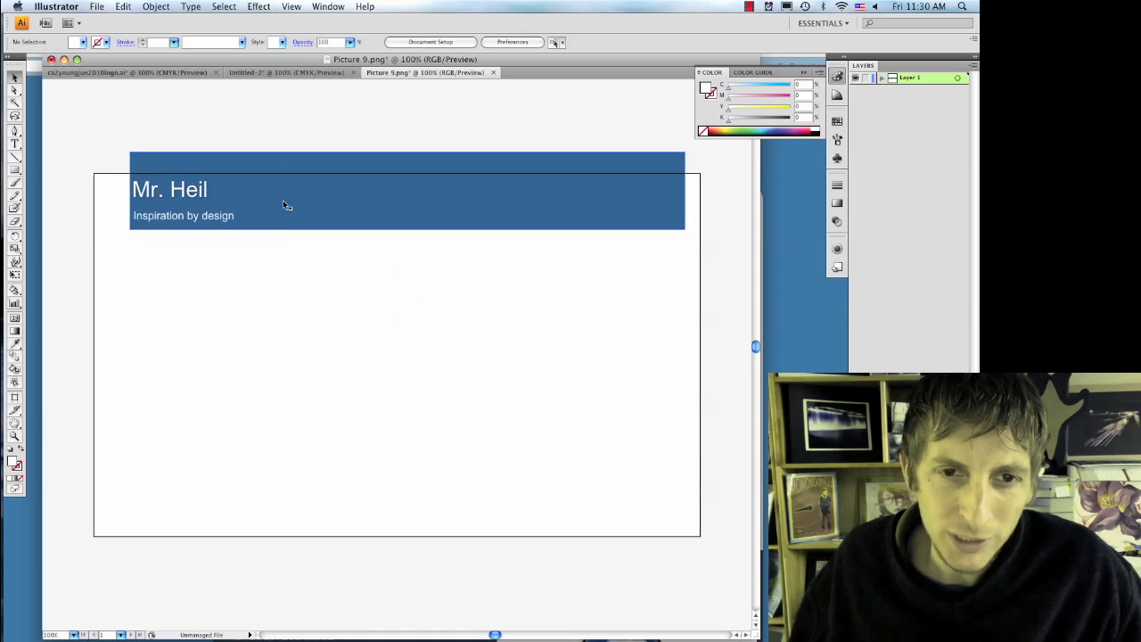
left_click_drag(282, 199, 277, 315)
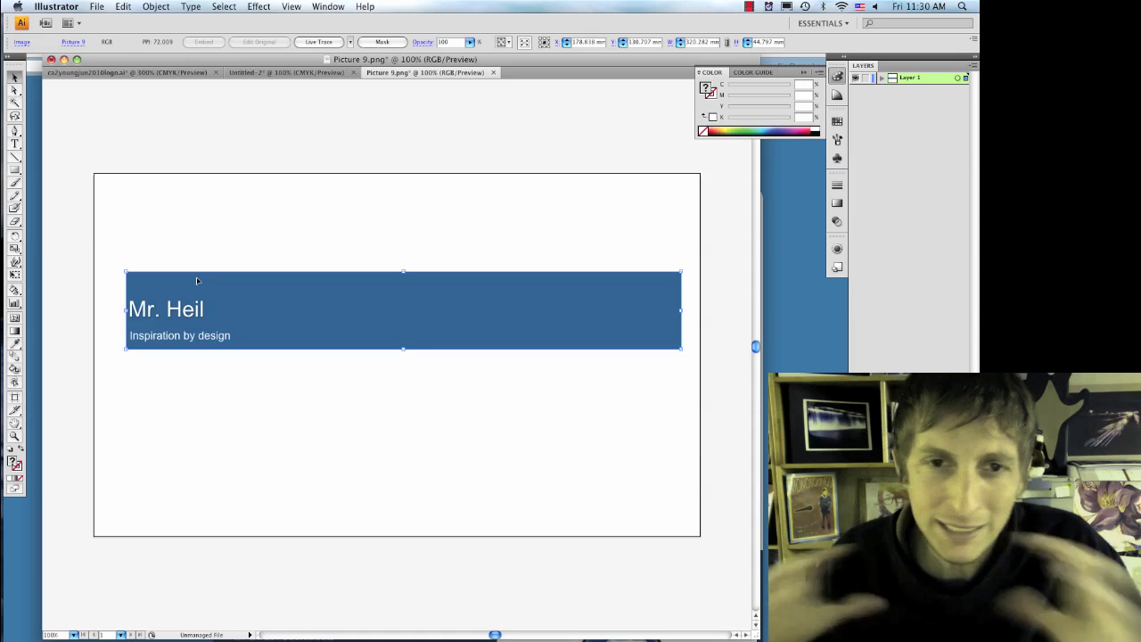
left_click_drag(197, 281, 230, 213)
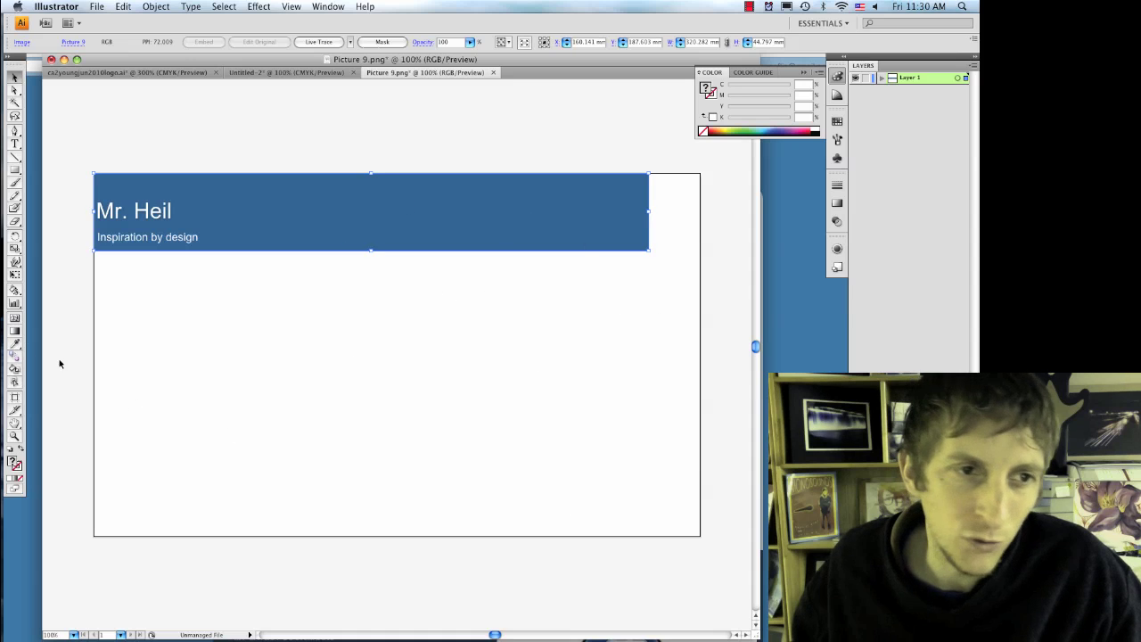
Step: Fit the artboard to the Mr. Heil banner's artwork bounds
left_click(15, 398)
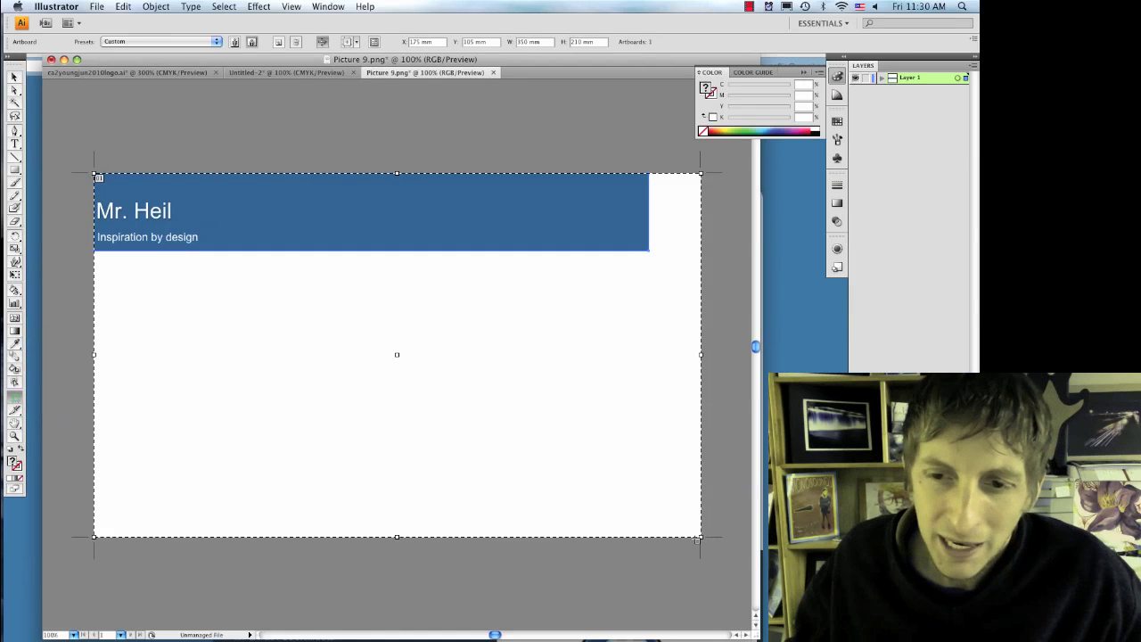
left_click(158, 42)
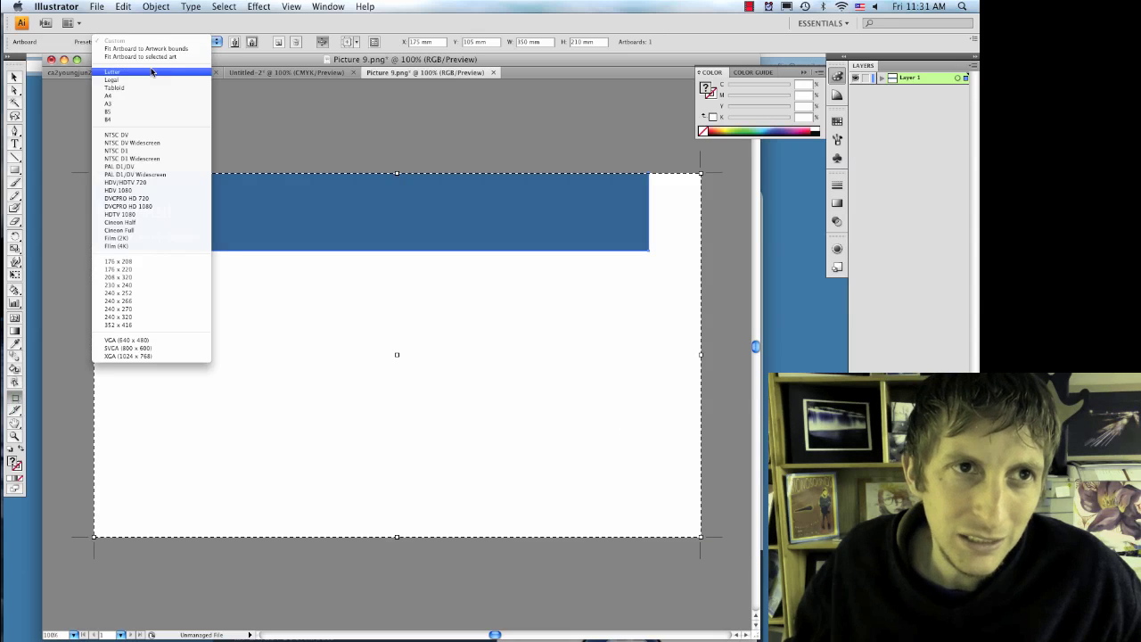
left_click(153, 48)
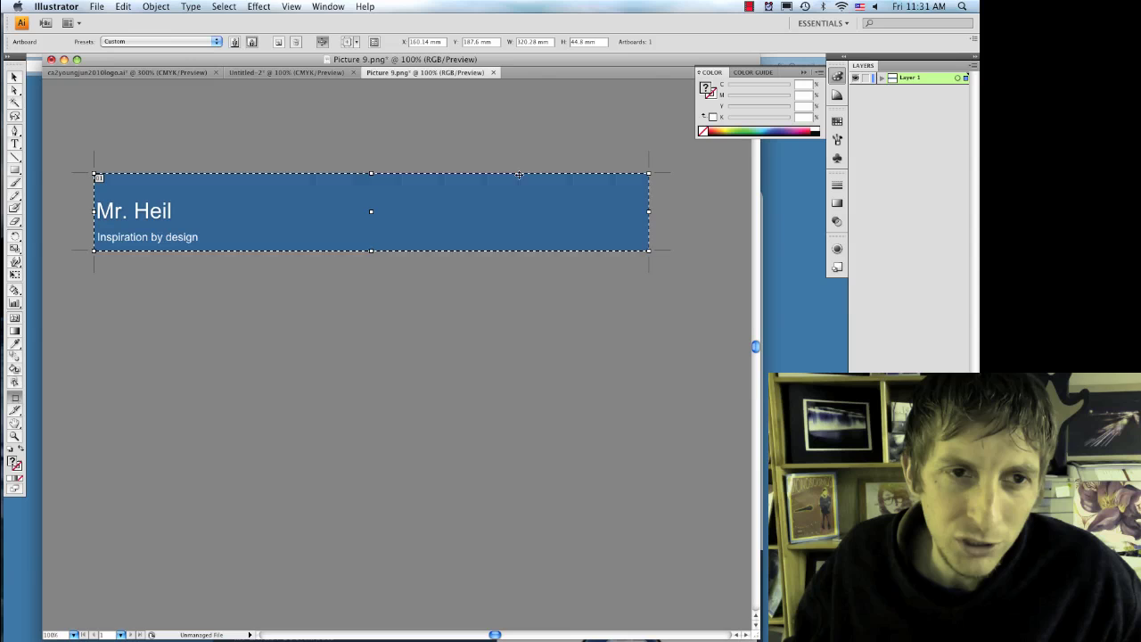
left_click(16, 78)
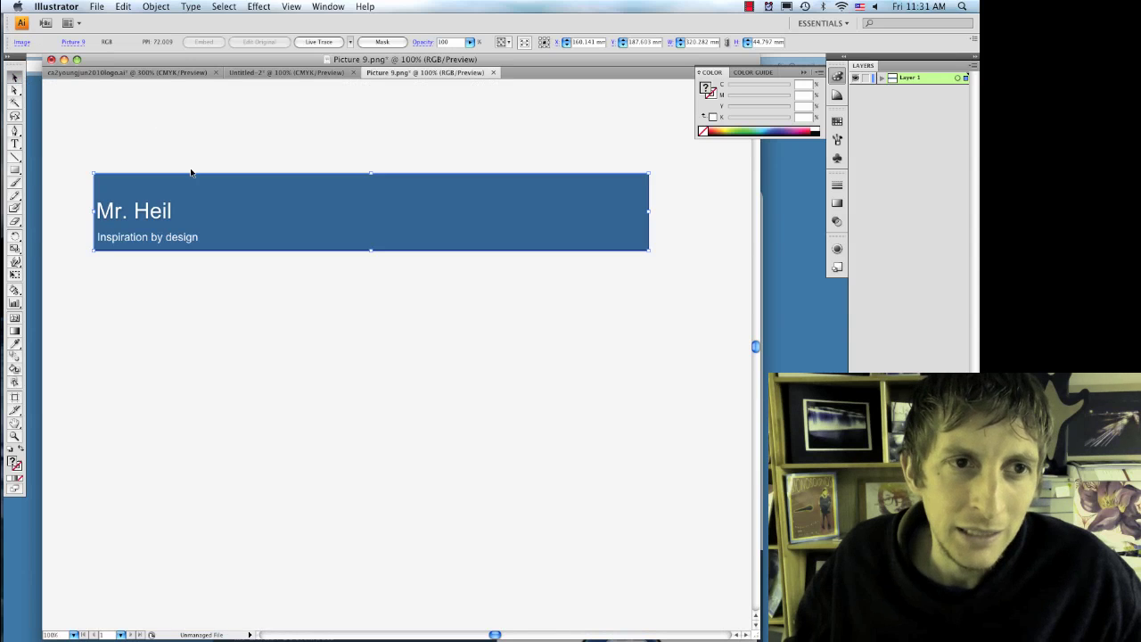
Step: Delete the Mr. Heil banner image from the resized artboard
scroll(192, 174, "up", 3)
left_click_drag(277, 297, 297, 438)
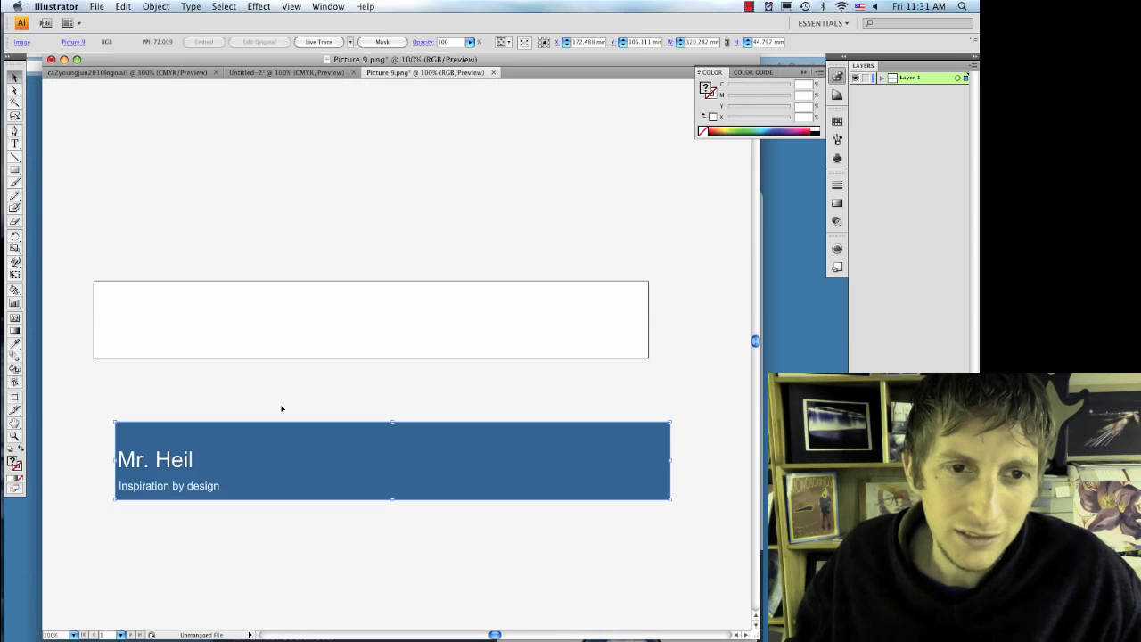
key("super+z")
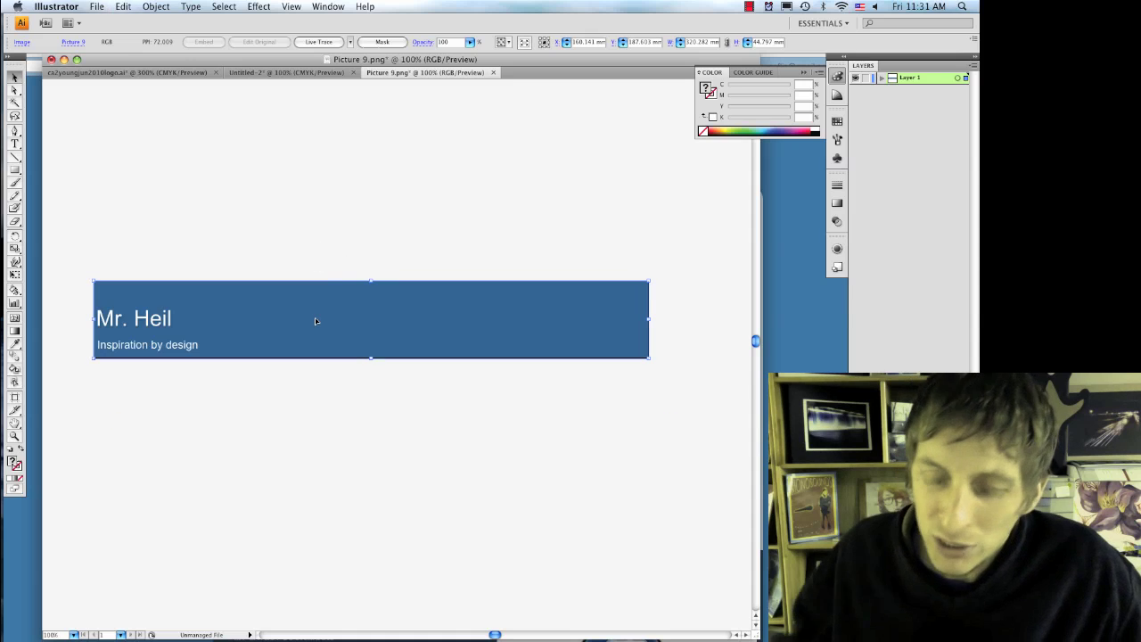
key("Delete")
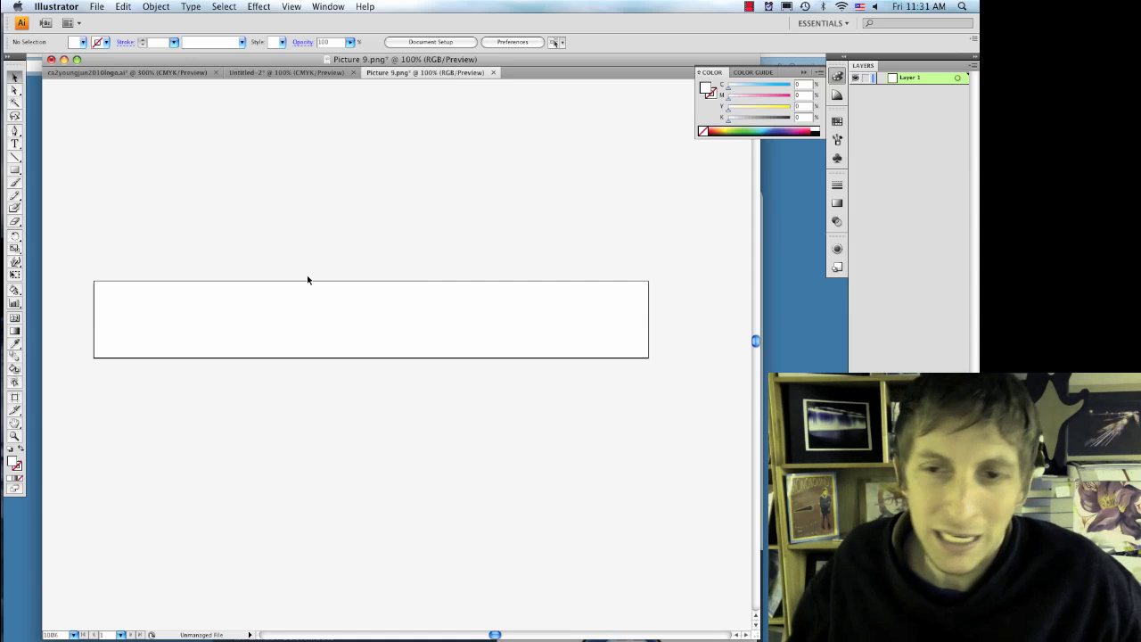
Step: Paste the your engine logo into Picture 9.png and reposition it
left_click(174, 73)
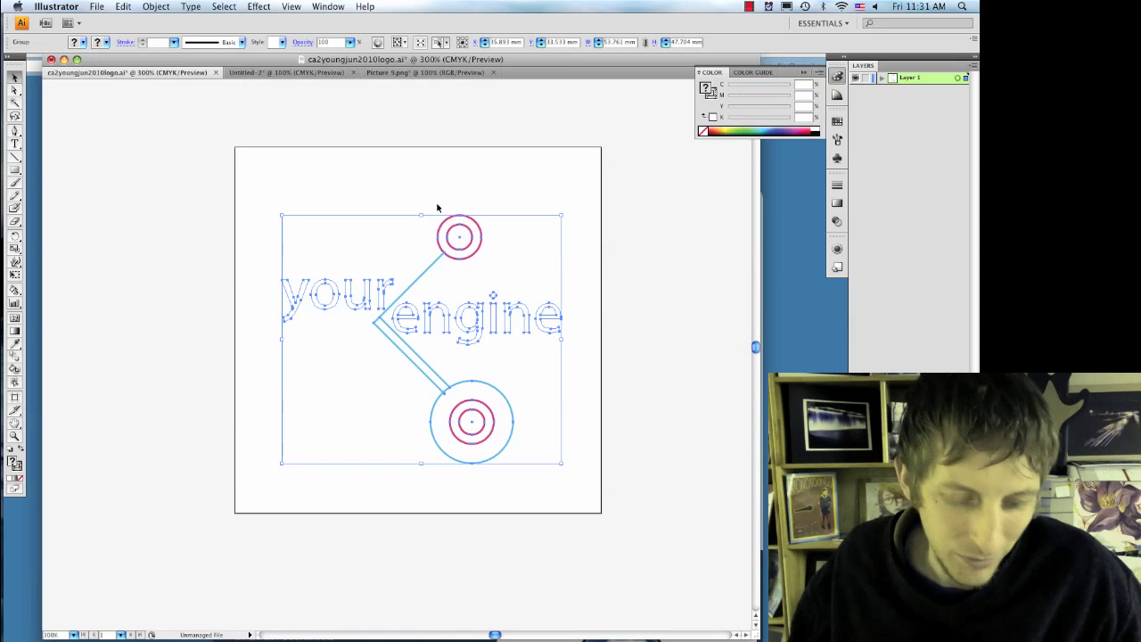
left_click(419, 72)
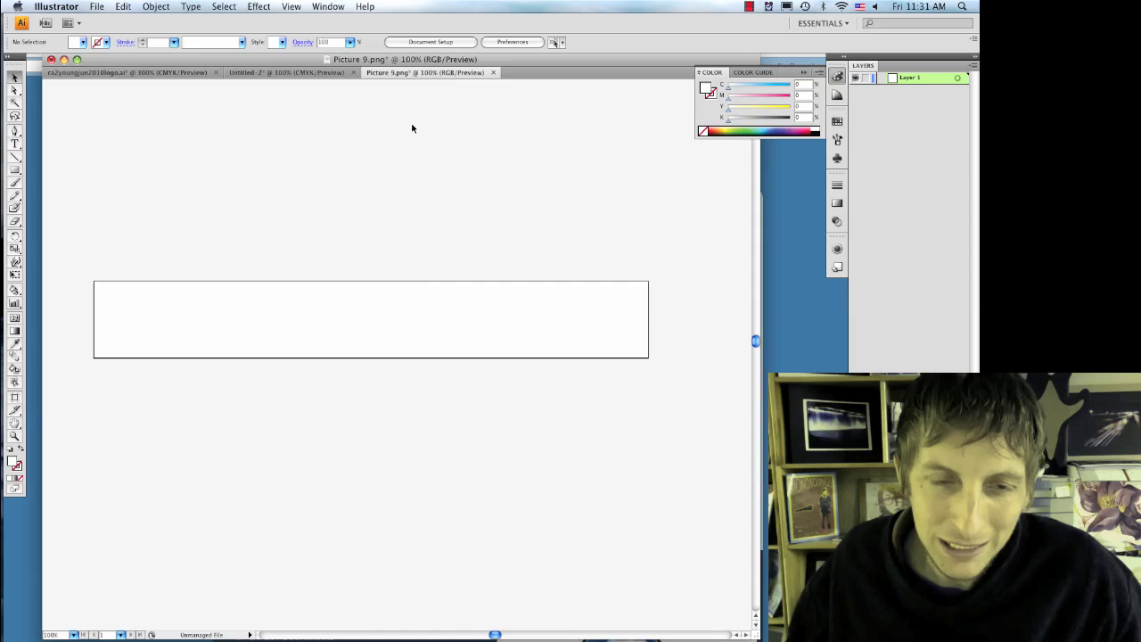
key("super+v")
mouse_move(399, 308)
left_mouse_down()
mouse_move(428, 321)
mouse_move(509, 290)
left_mouse_up()
left_click(465, 402)
left_click_drag(305, 260, 505, 426)
left_click(403, 390)
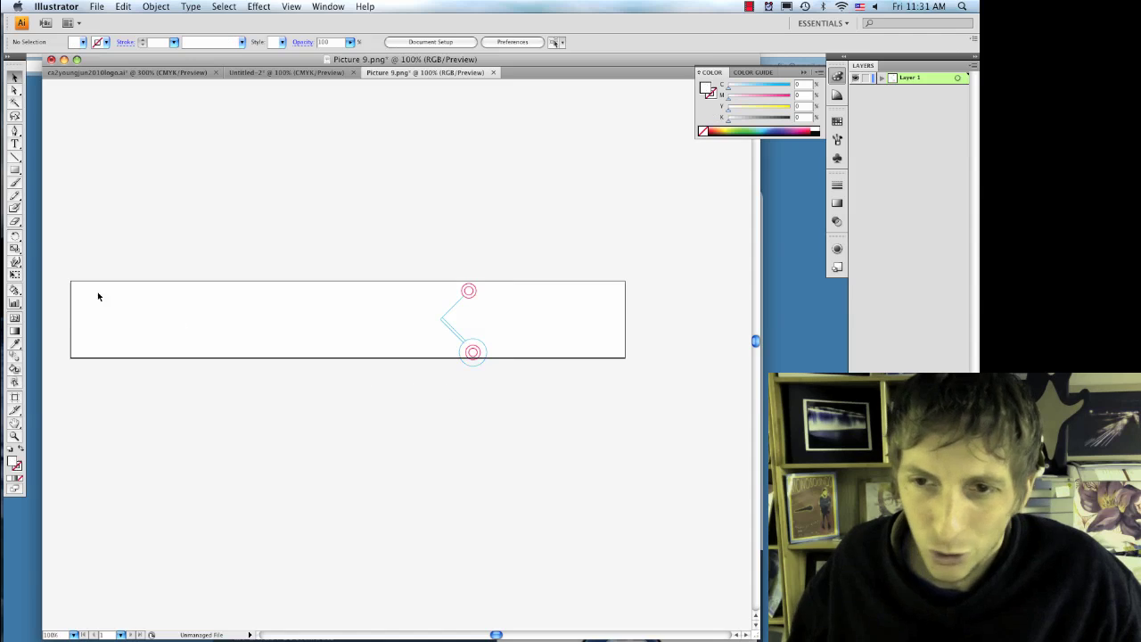
Step: Undo the logo paste and the deletion to bring back the Mr. Heil screenshot
key("super+z")
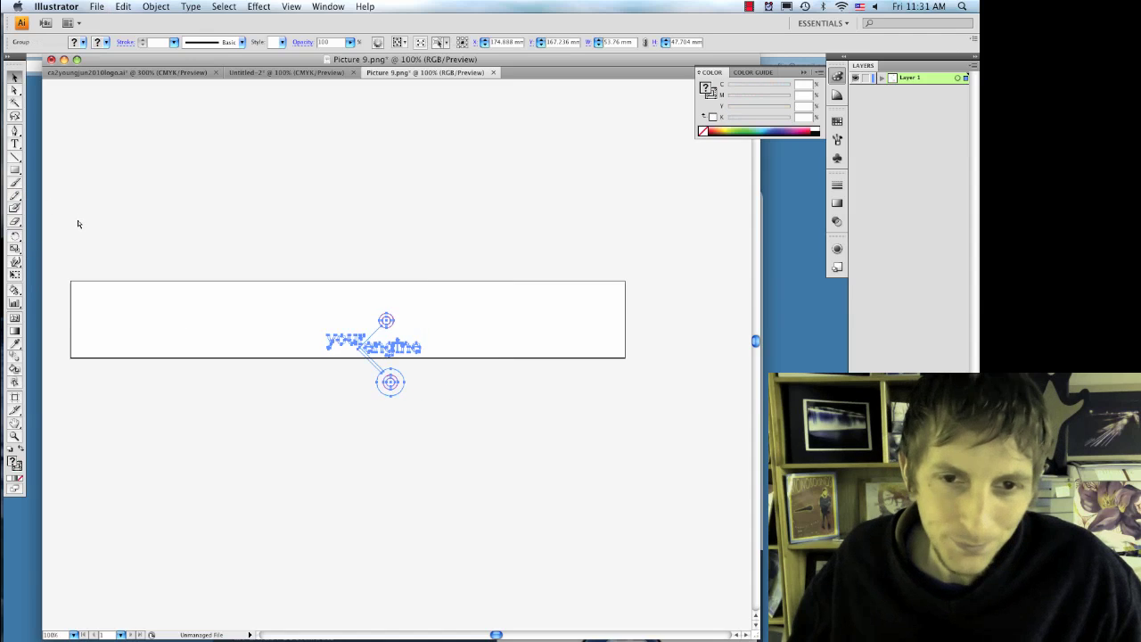
key("super+z")
key("super+z")
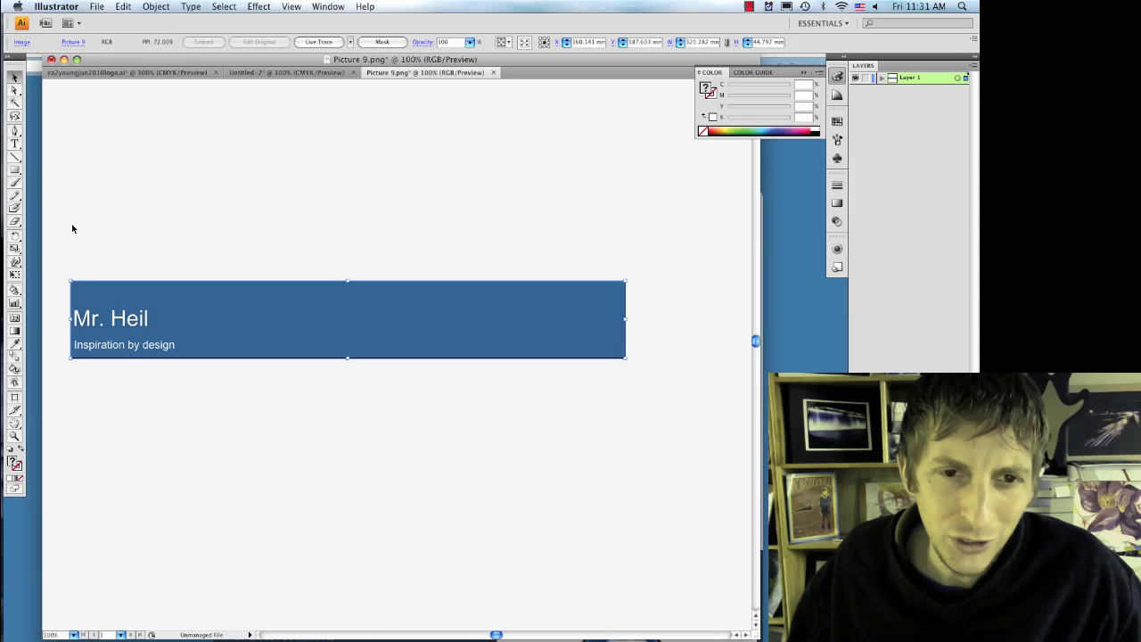
key("super+z")
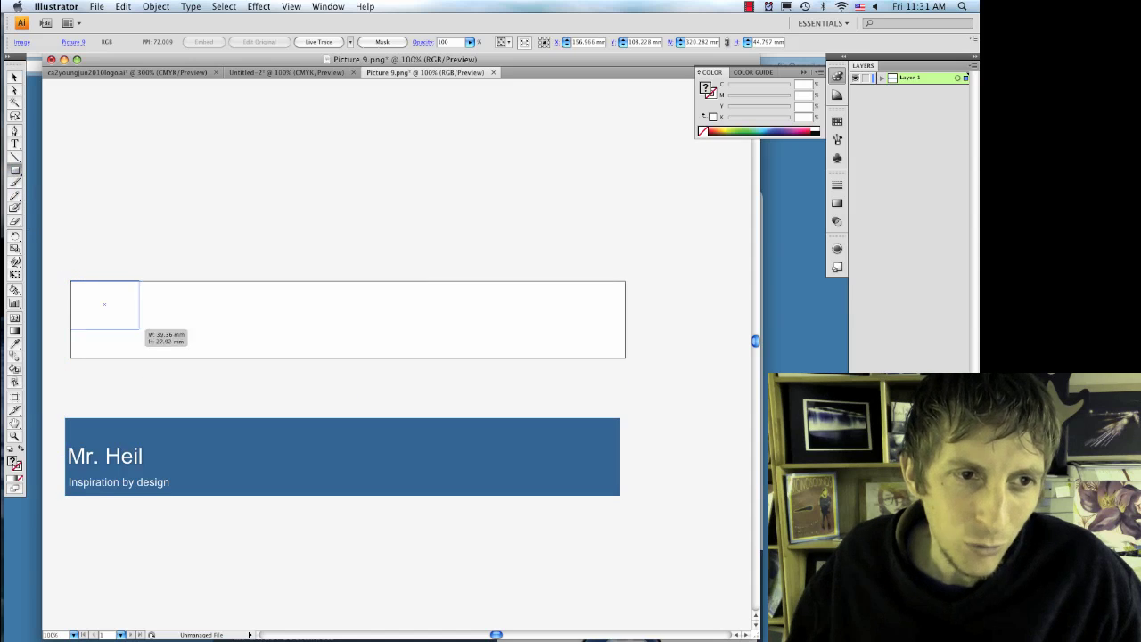
Step: Draw a banner-sized rectangle and fill it with the header's blue using the Eyedropper
left_click_drag(71, 281, 626, 358)
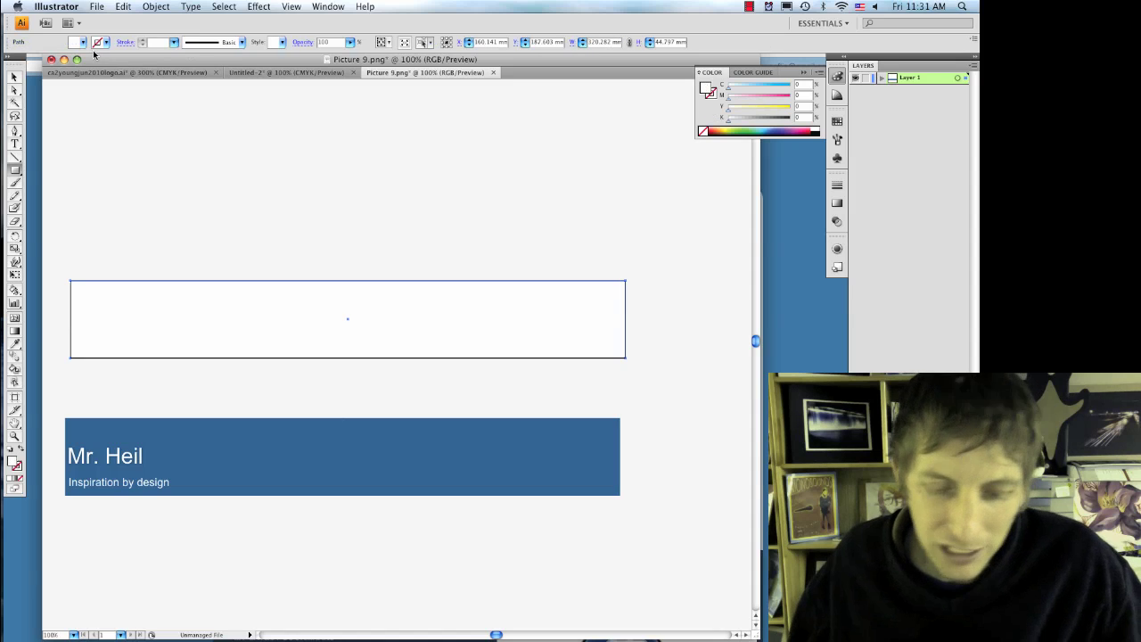
key("i")
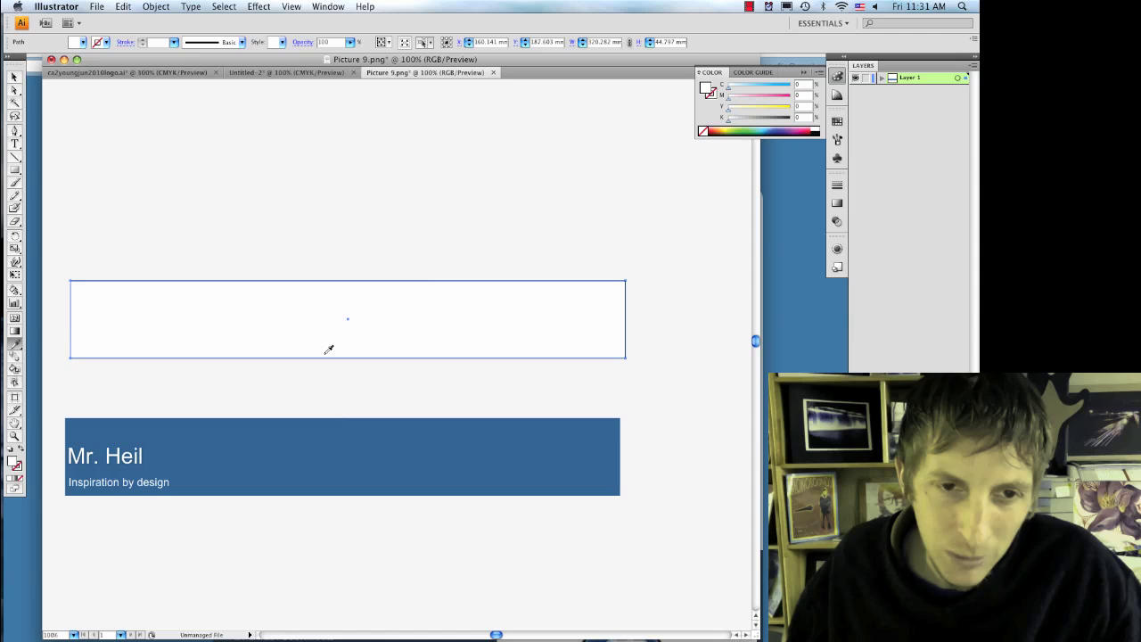
scroll(332, 374, "down", 3)
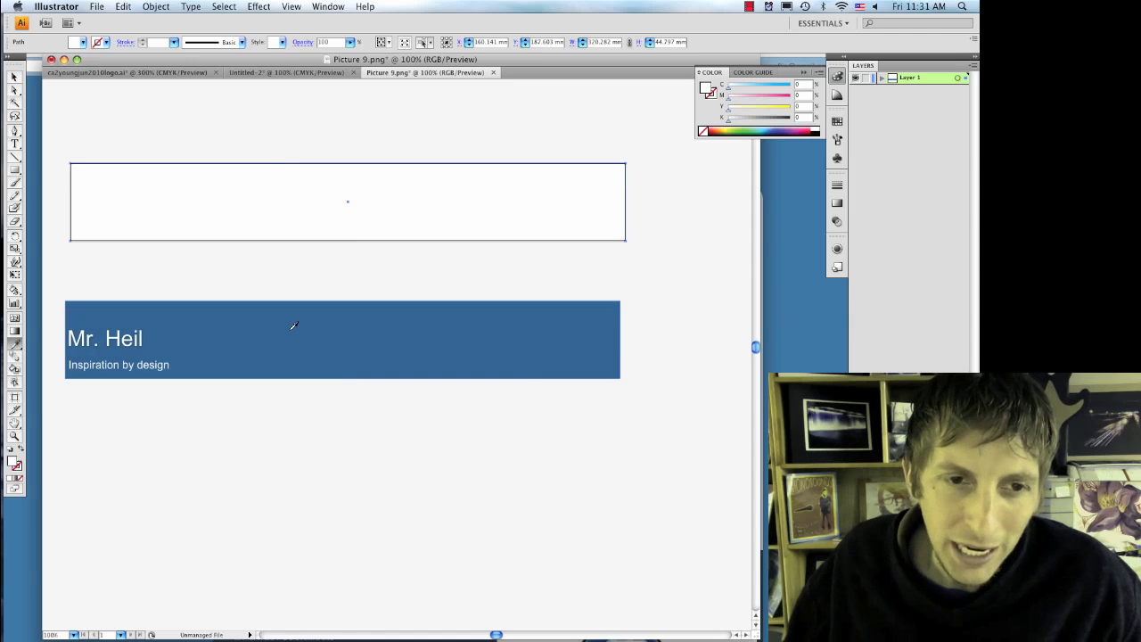
left_click(263, 332)
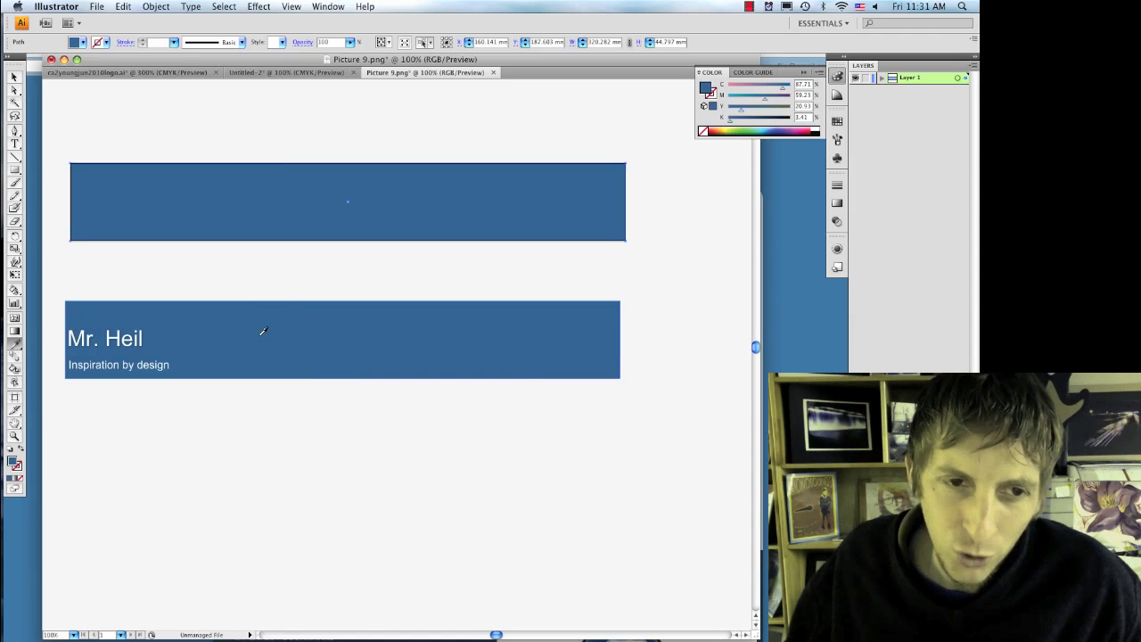
Step: Delete the Mr. Heil screenshot and then the blue rectangle
key("v")
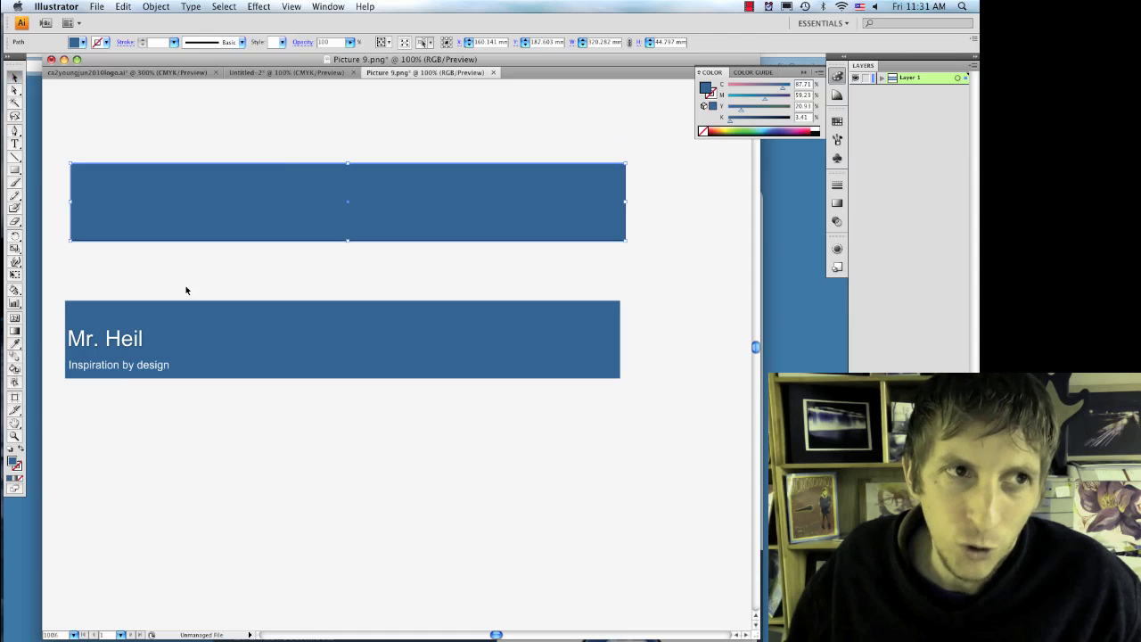
left_click(195, 322)
key("Delete")
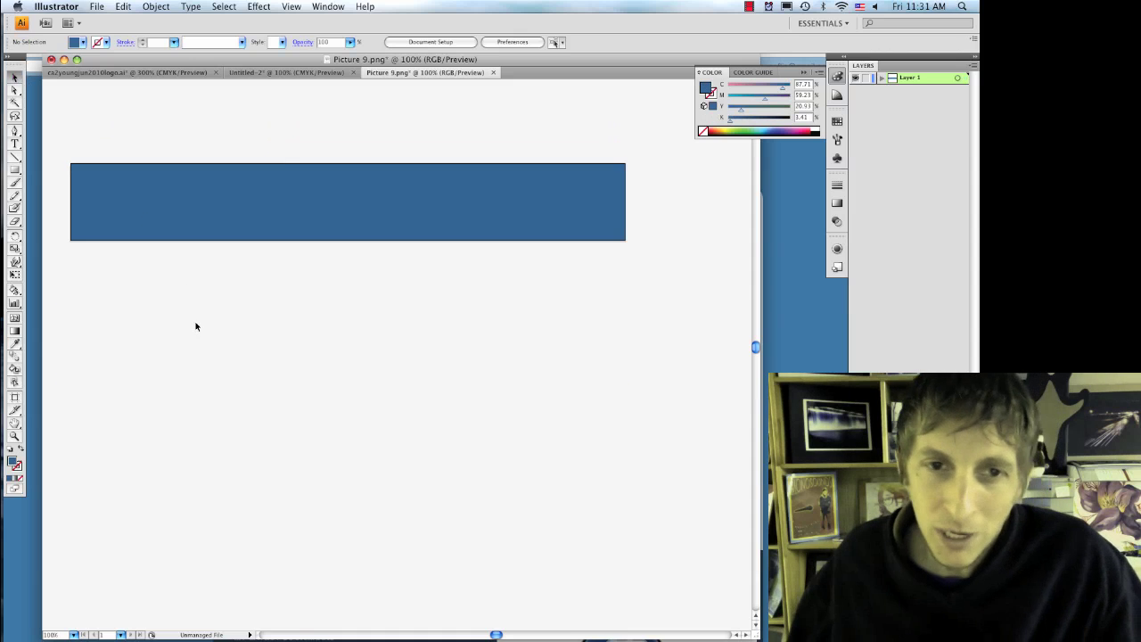
scroll(214, 294, "up", 2)
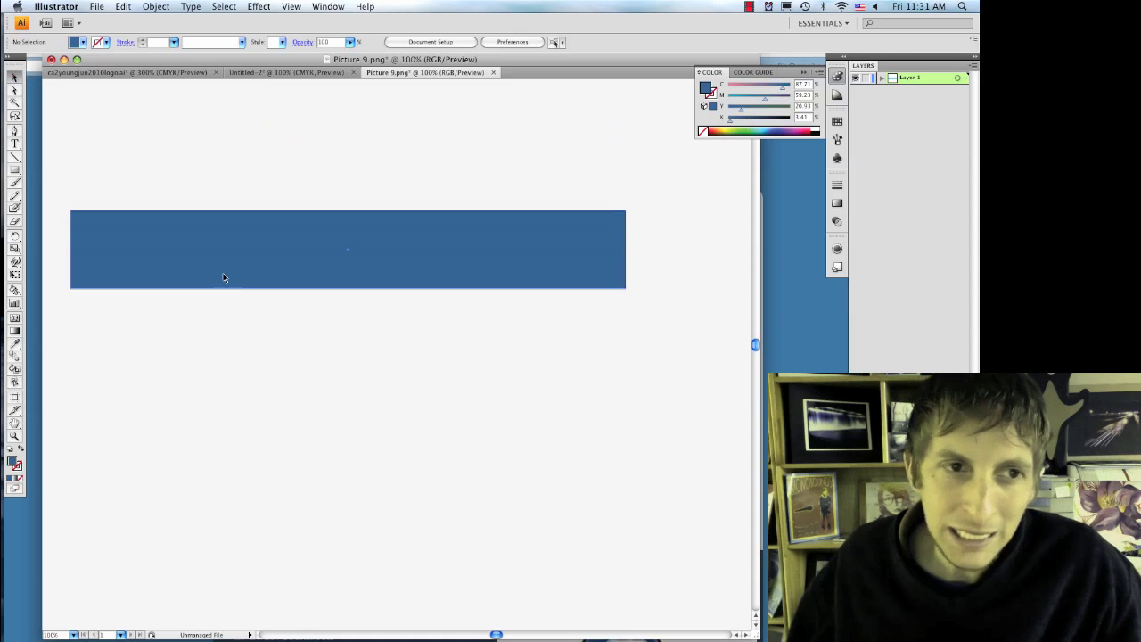
left_click(377, 276)
key("Delete")
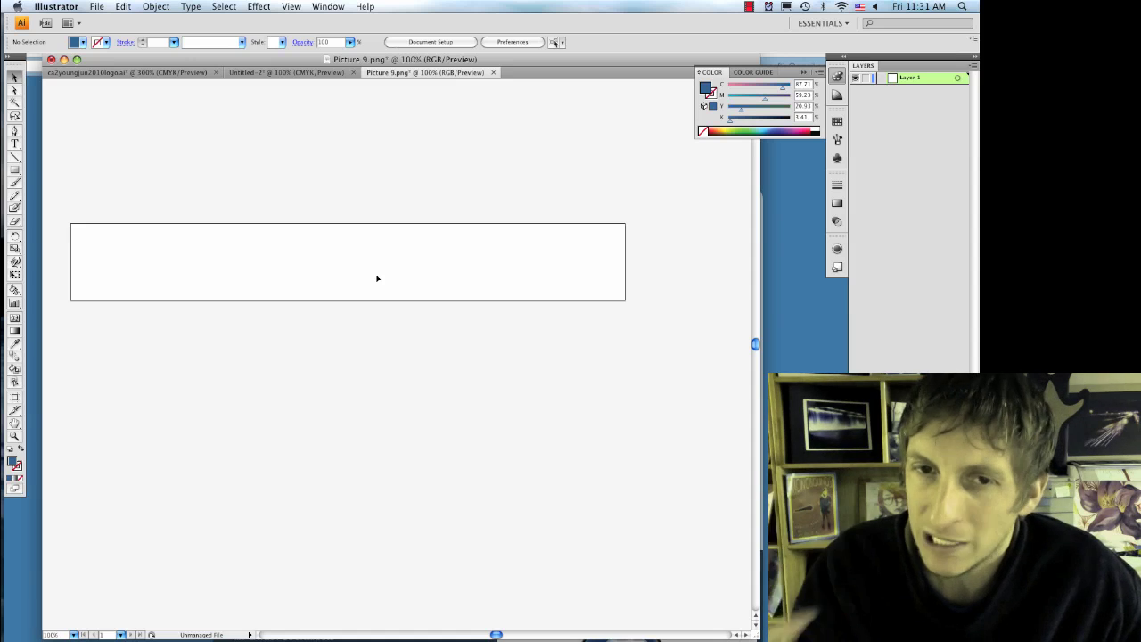
Step: Cycle between Google Chrome, Illustrator and the screen recorder
key("super+Tab")
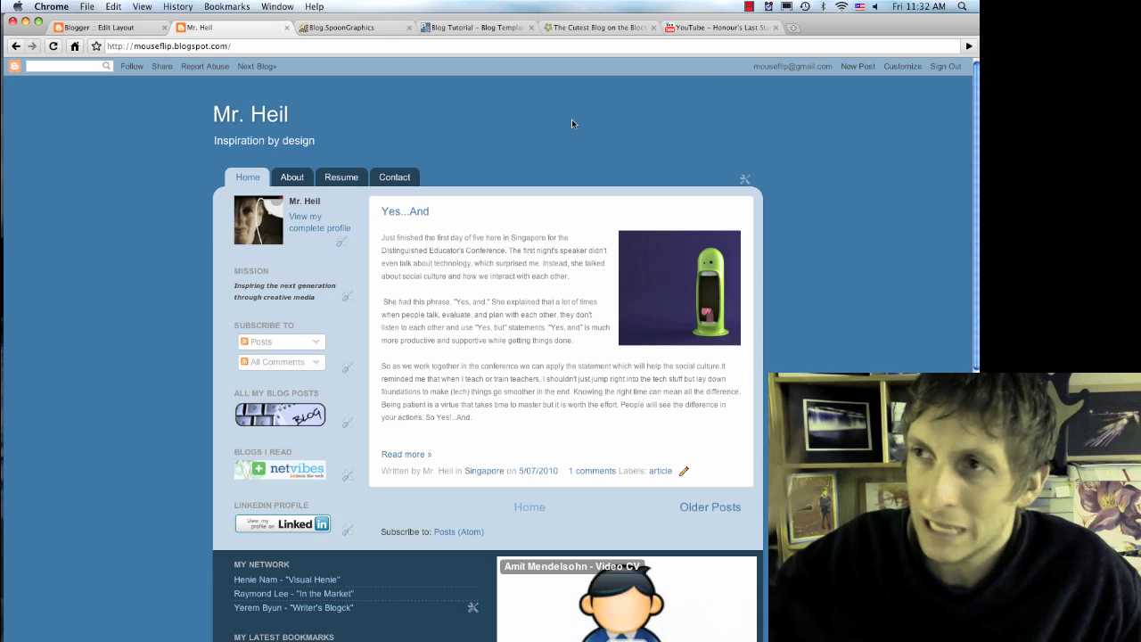
key("super+Tab")
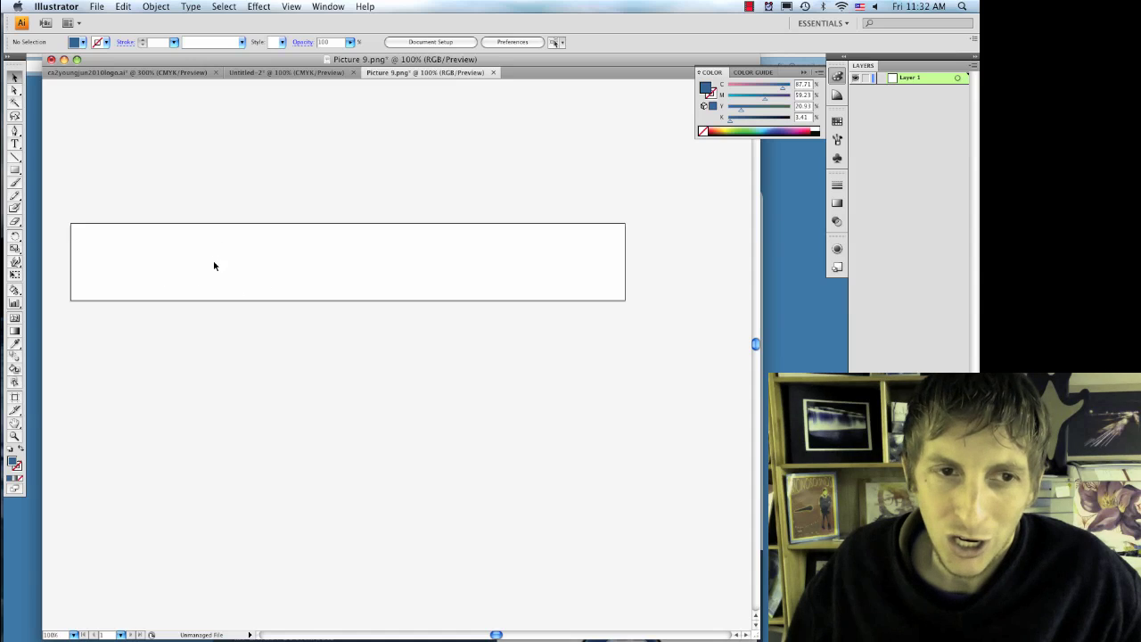
key("super+Tab")
key("super+Tab")
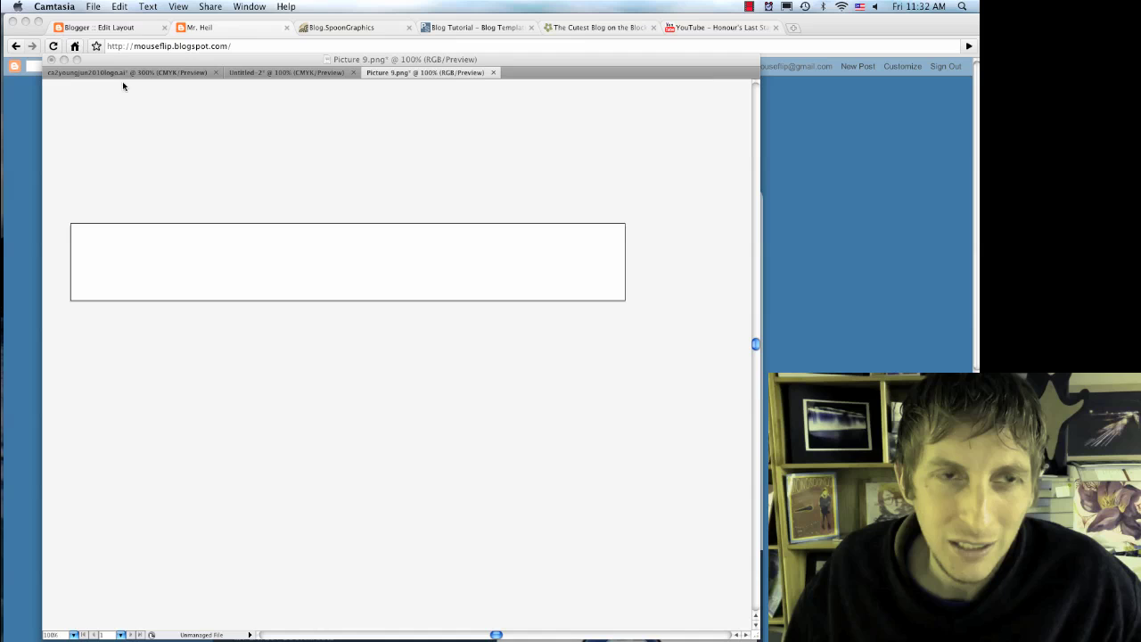
left_click(95, 10)
Step: Paste the your engine logo into Picture 9.png and send the blue rectangle behind it
left_click(290, 137)
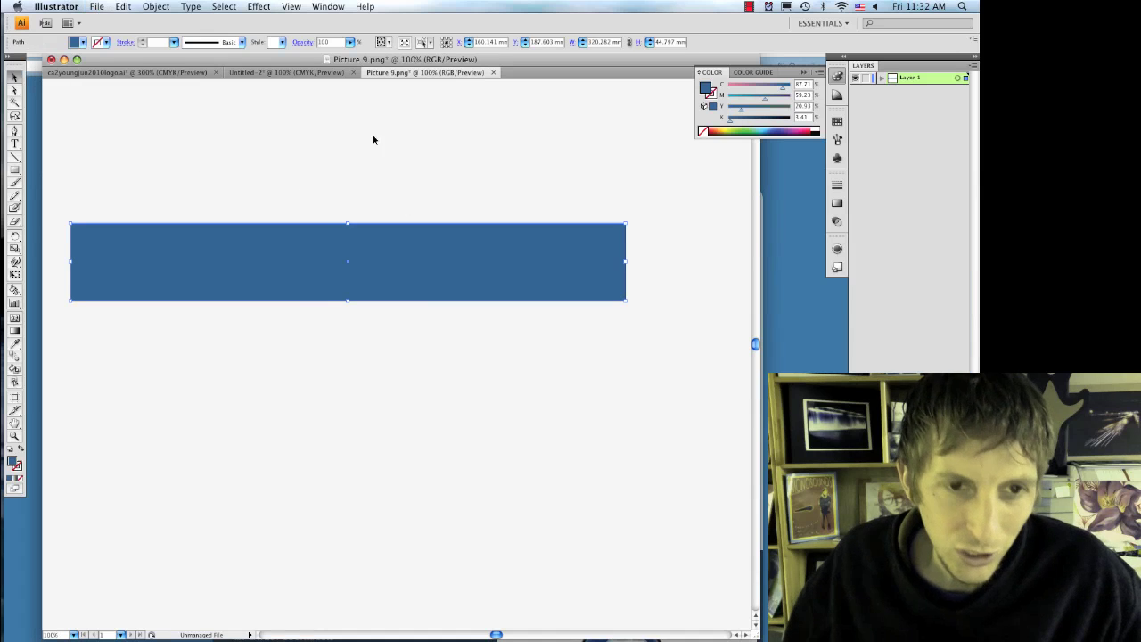
left_click(195, 73)
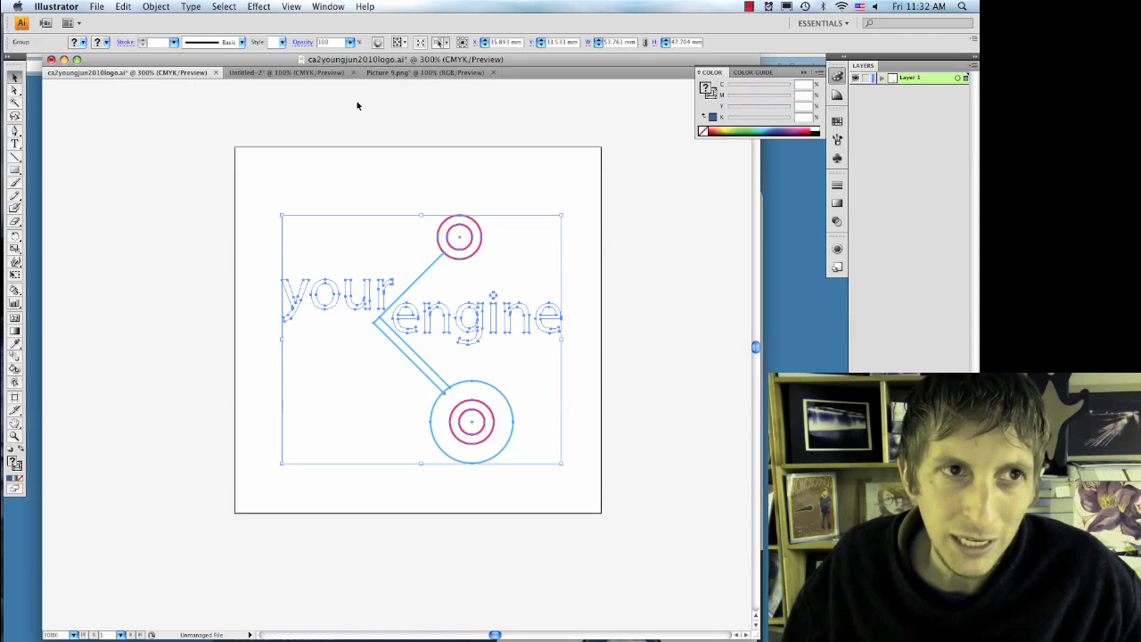
left_click(383, 73)
key("super+v")
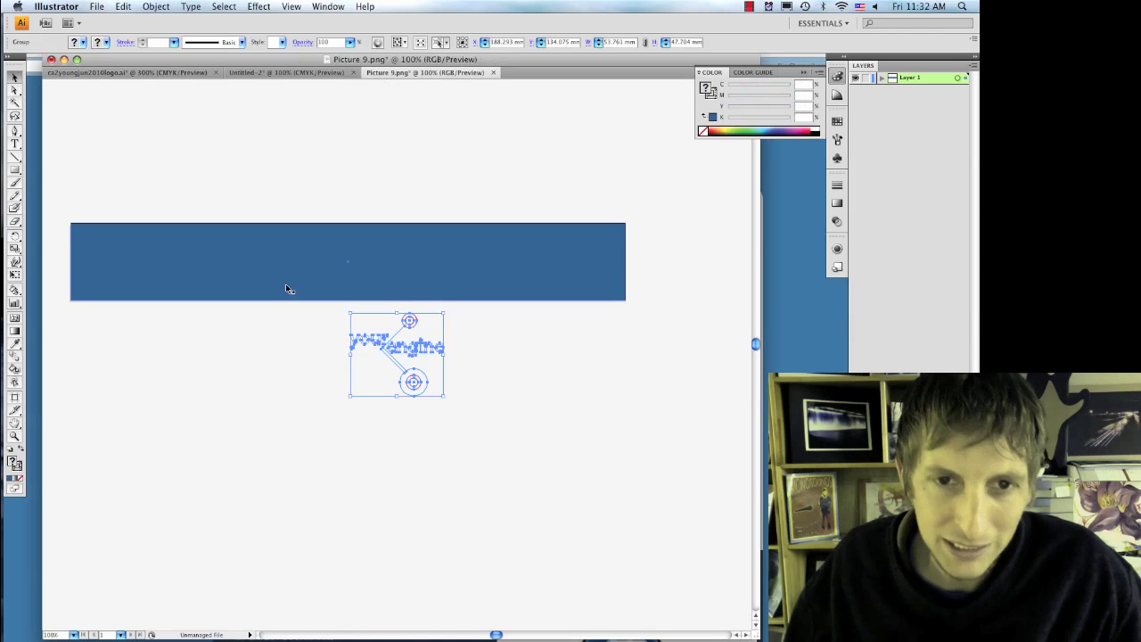
left_click(277, 330)
left_click(389, 363)
left_click(309, 275)
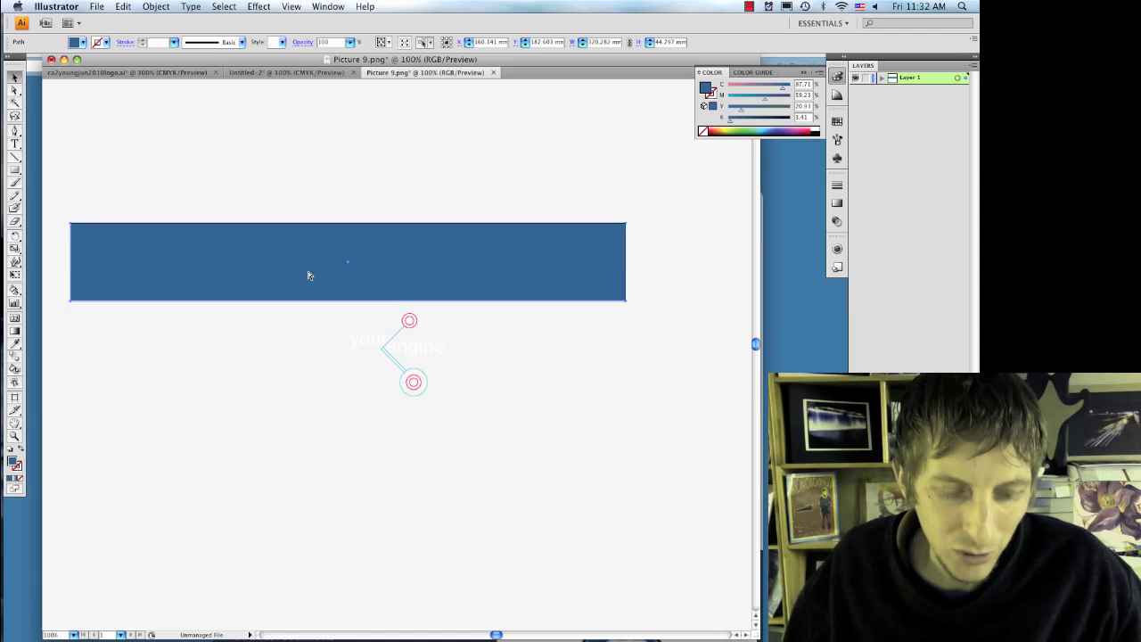
key("super+2")
Step: Move the your engine logo onto the right end of the blue banner
mouse_move(519, 442)
left_mouse_down()
mouse_move(387, 339)
mouse_move(466, 253)
left_mouse_up()
left_click(509, 361)
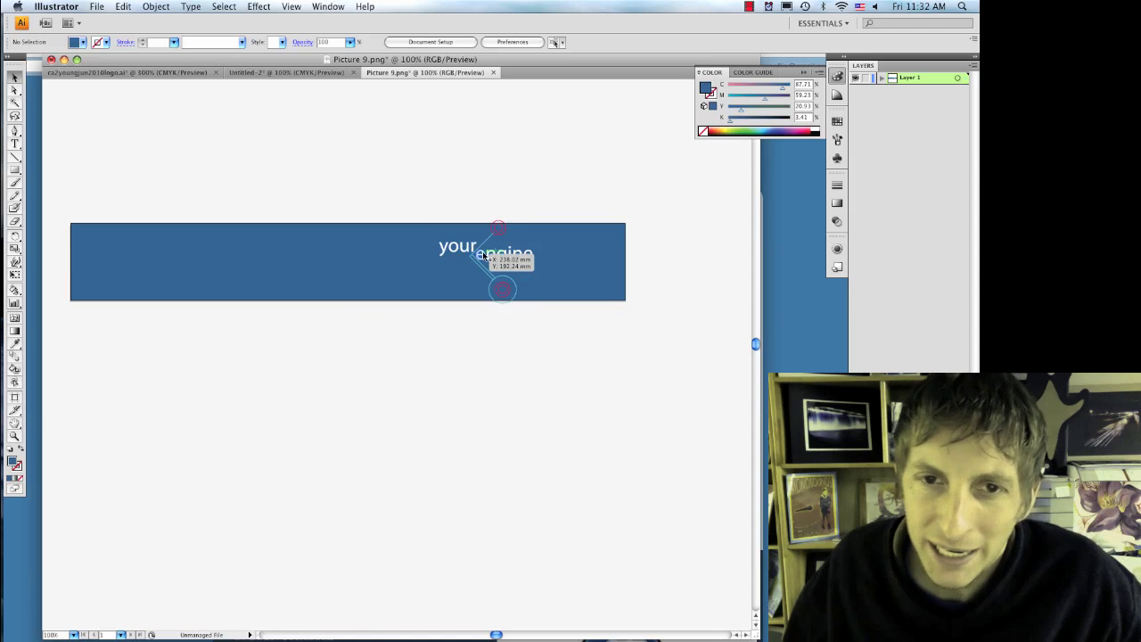
left_click_drag(483, 256, 481, 256)
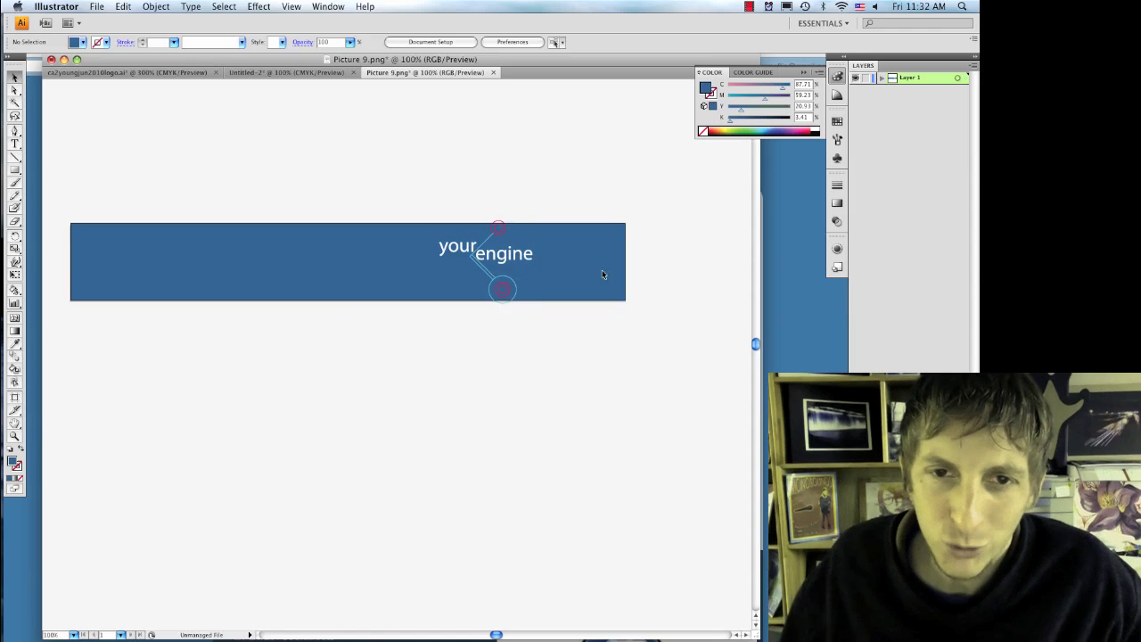
left_click(459, 256)
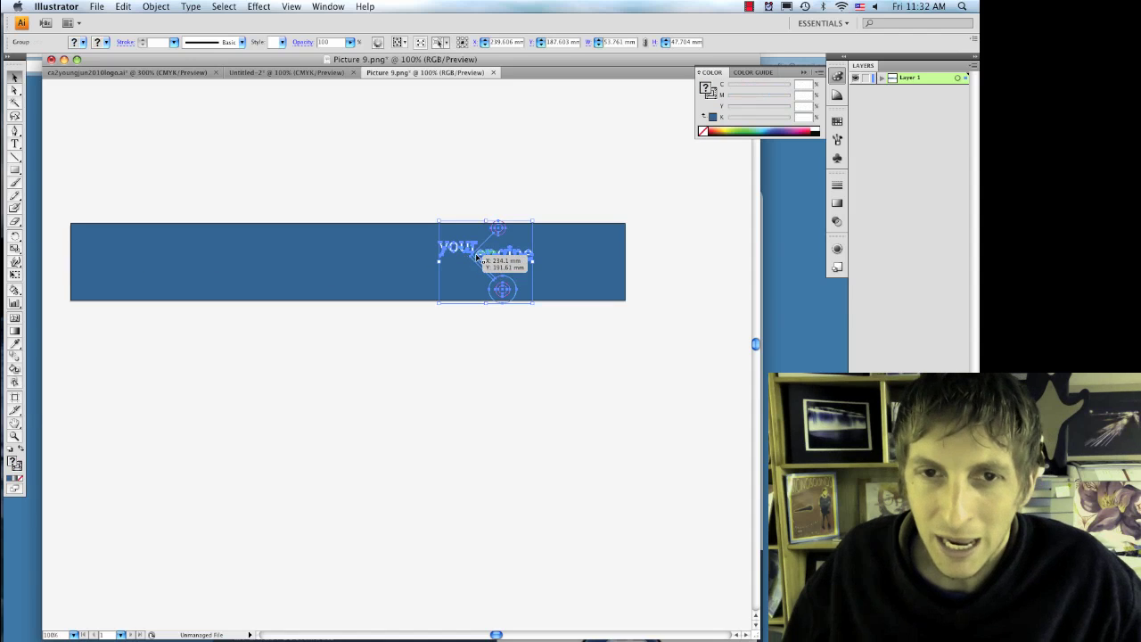
left_click_drag(486, 256, 578, 262)
left_click(556, 408)
left_click(639, 389)
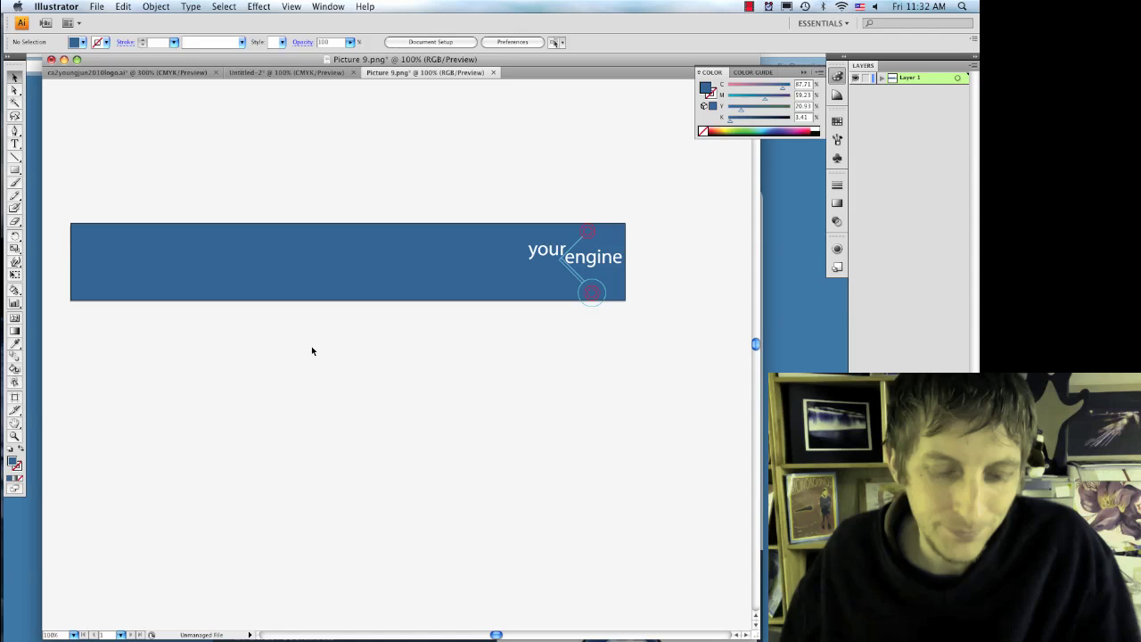
Step: Add a 'BY' byline with the author's name across the middle of the banner
key("t")
left_click(297, 265)
type("anchoring")
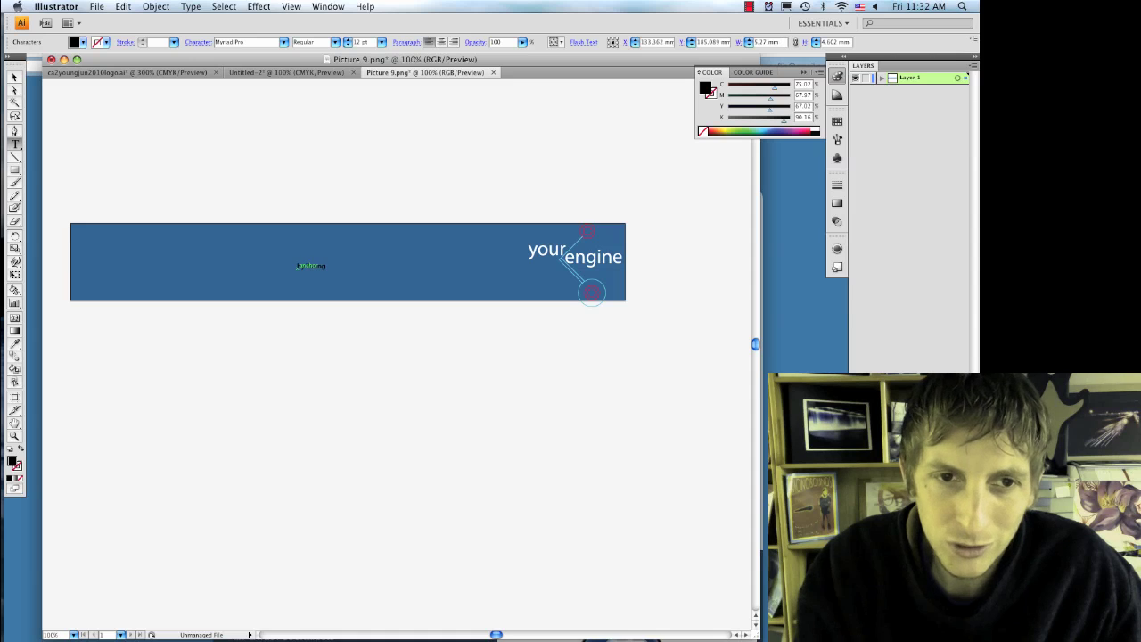
type("BY YOUNGJUN")
key("Escape")
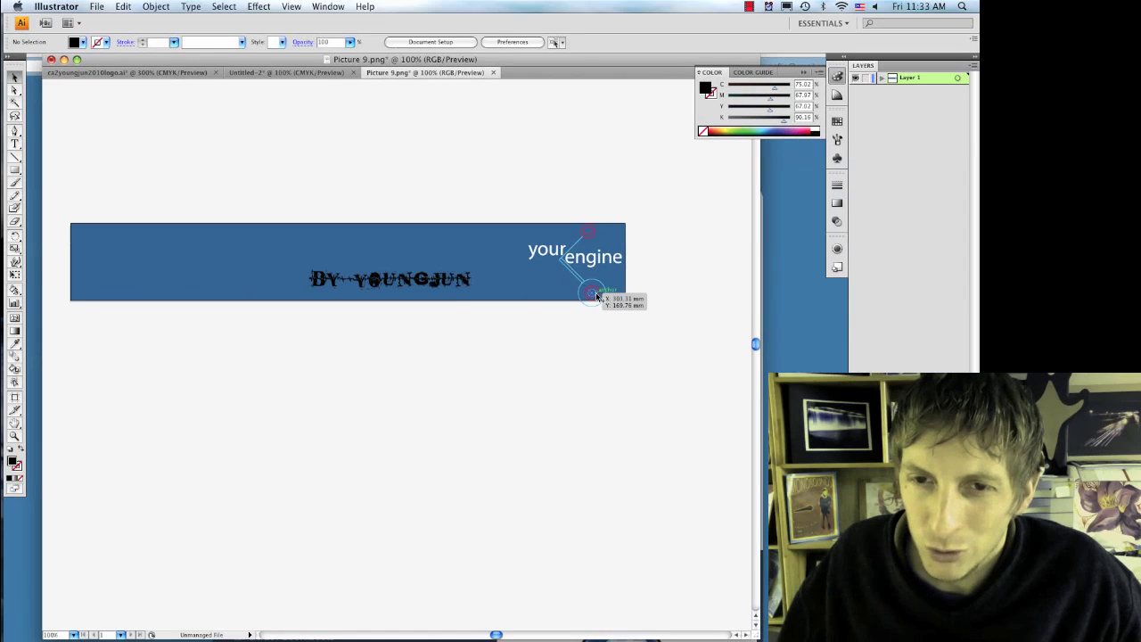
Step: Select the small circle at the lower end of the your engine logo
left_click(597, 296)
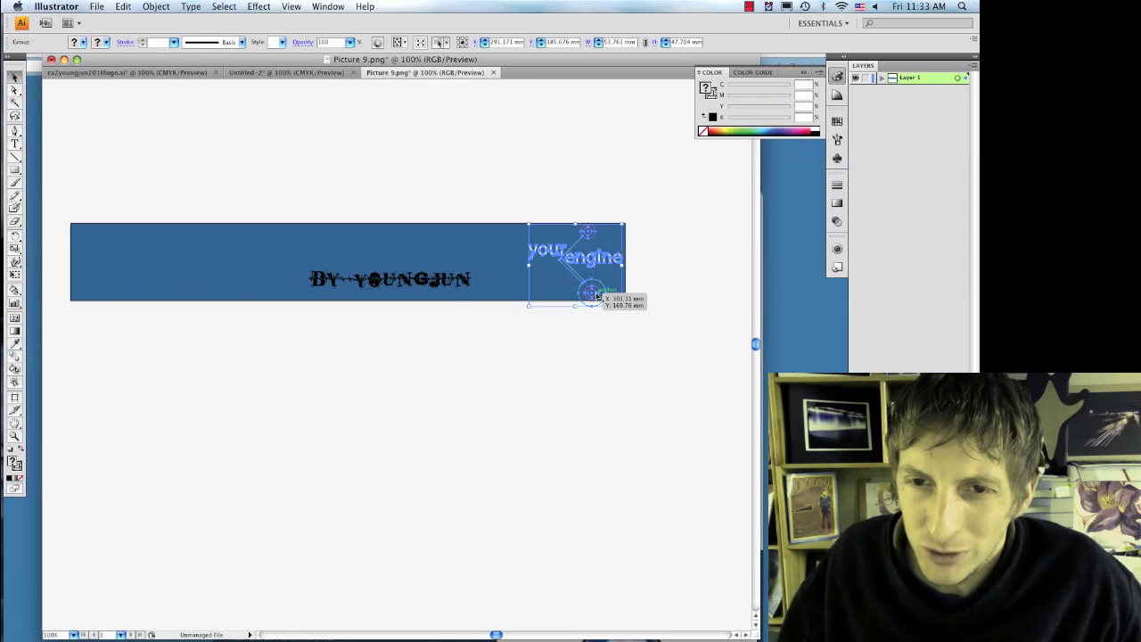
left_click(594, 347)
left_click(592, 296)
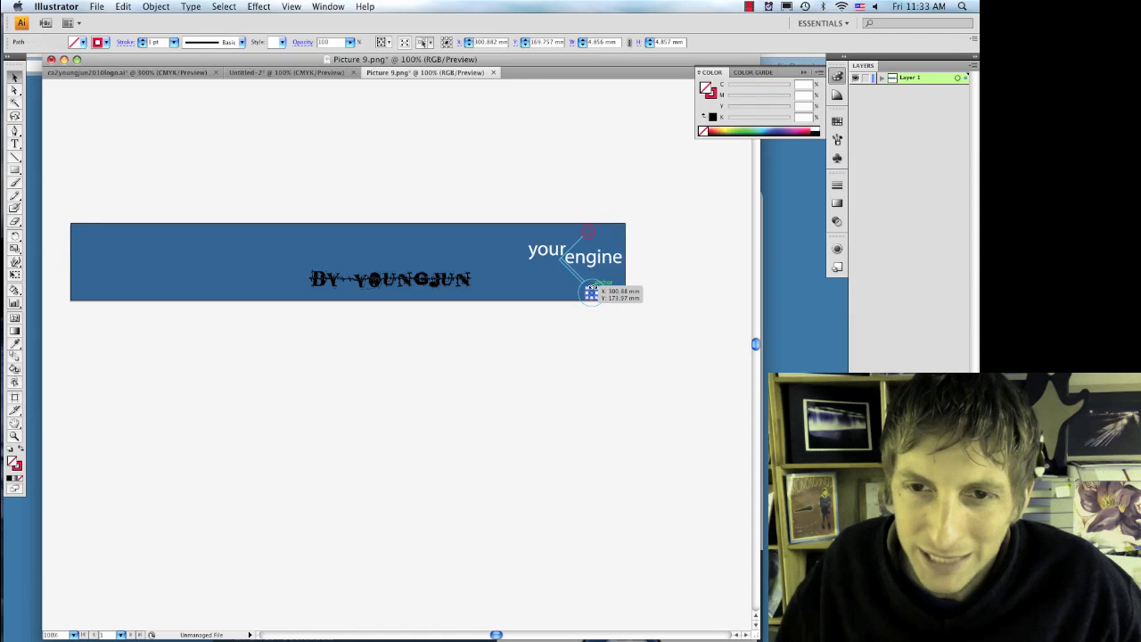
left_click_drag(584, 282, 591, 303)
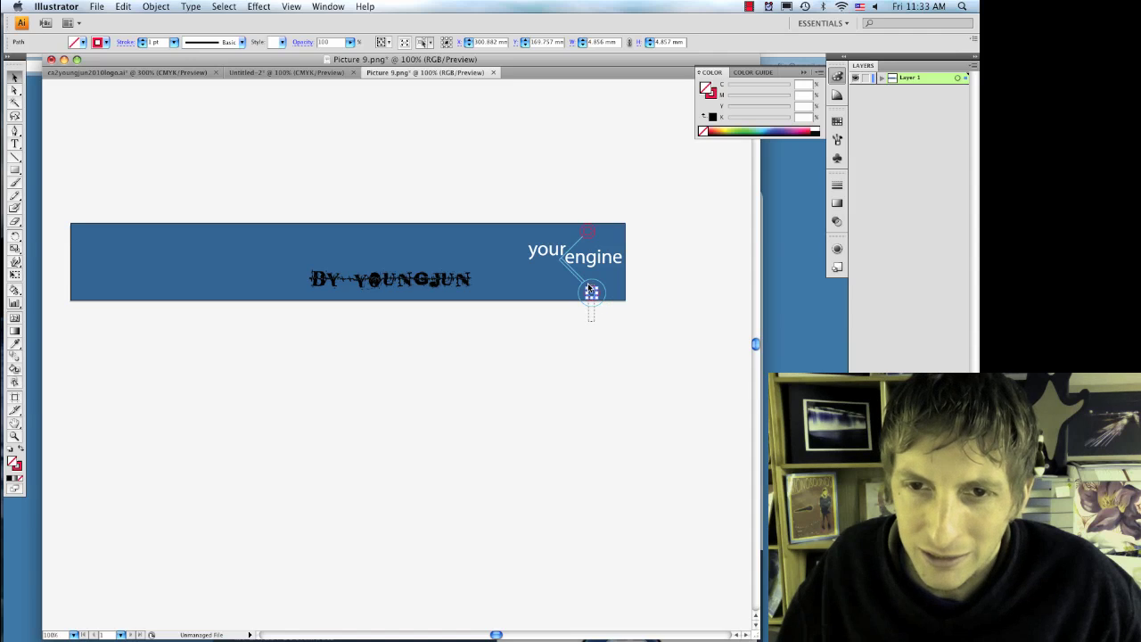
left_click(589, 289)
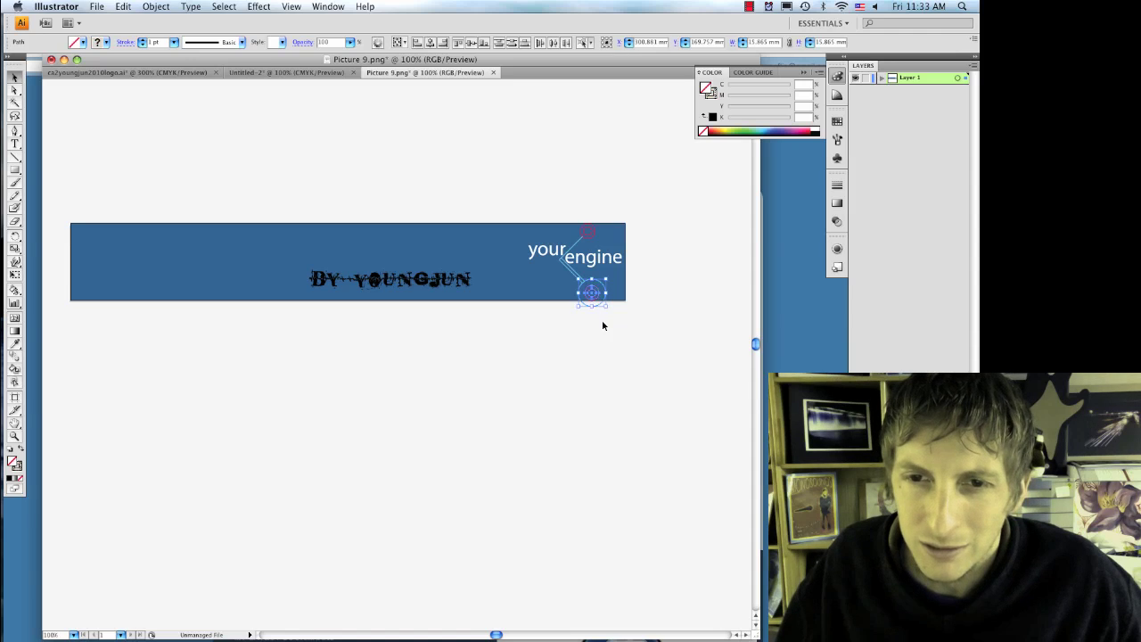
Step: Save the selected circle as a Graphic symbol named 'circles'
left_click(839, 206)
left_click(839, 162)
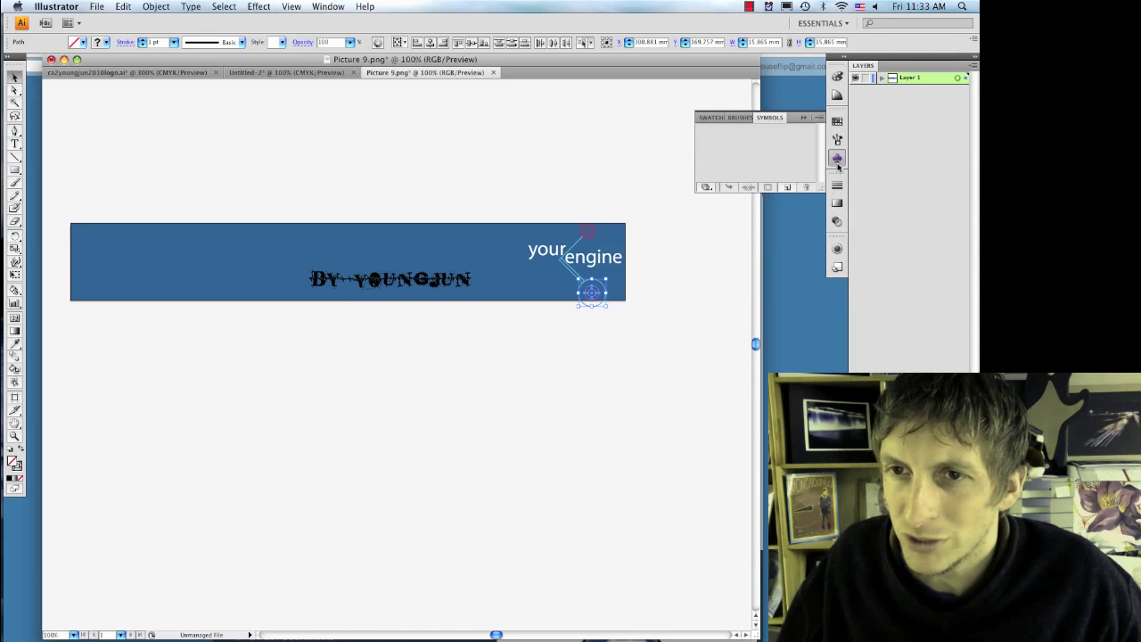
left_click_drag(603, 292, 736, 163)
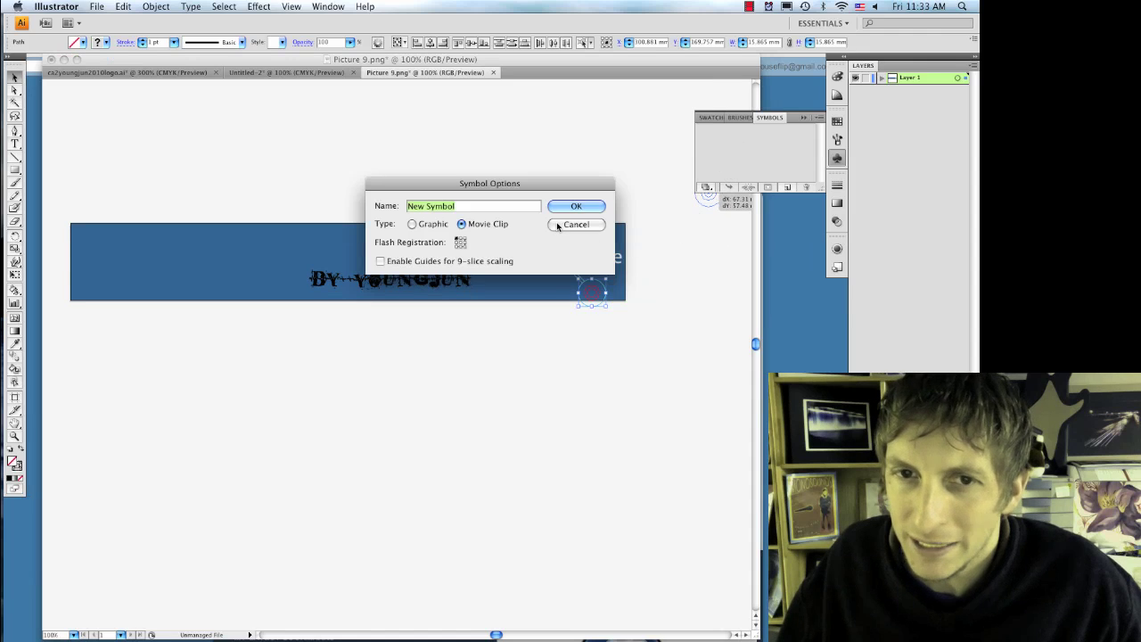
type("circ")
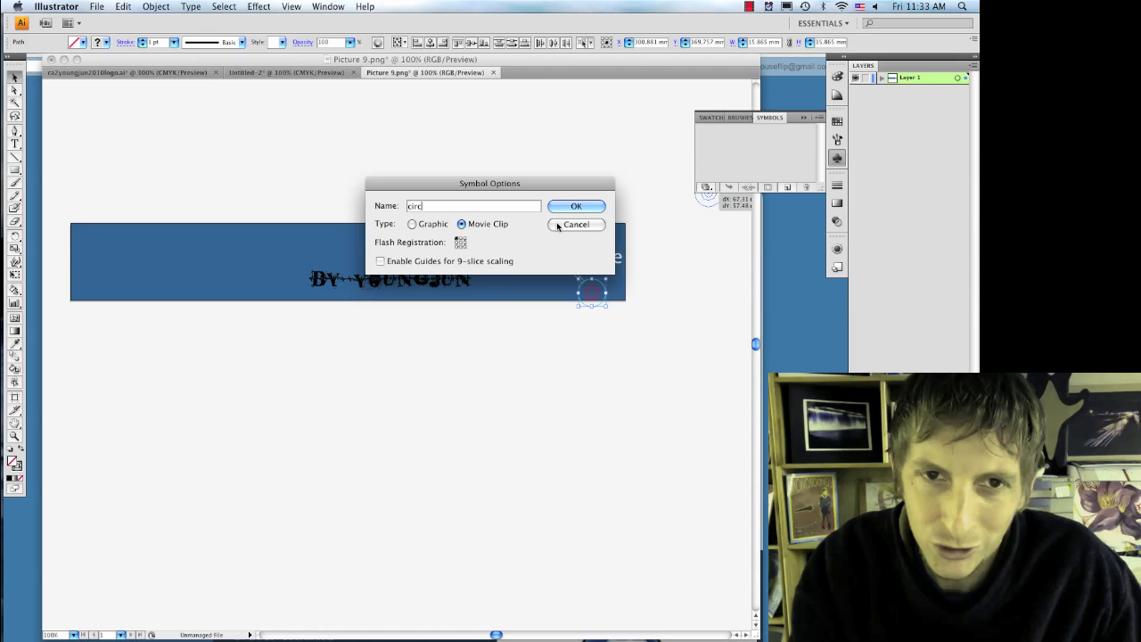
type("les")
left_click(413, 225)
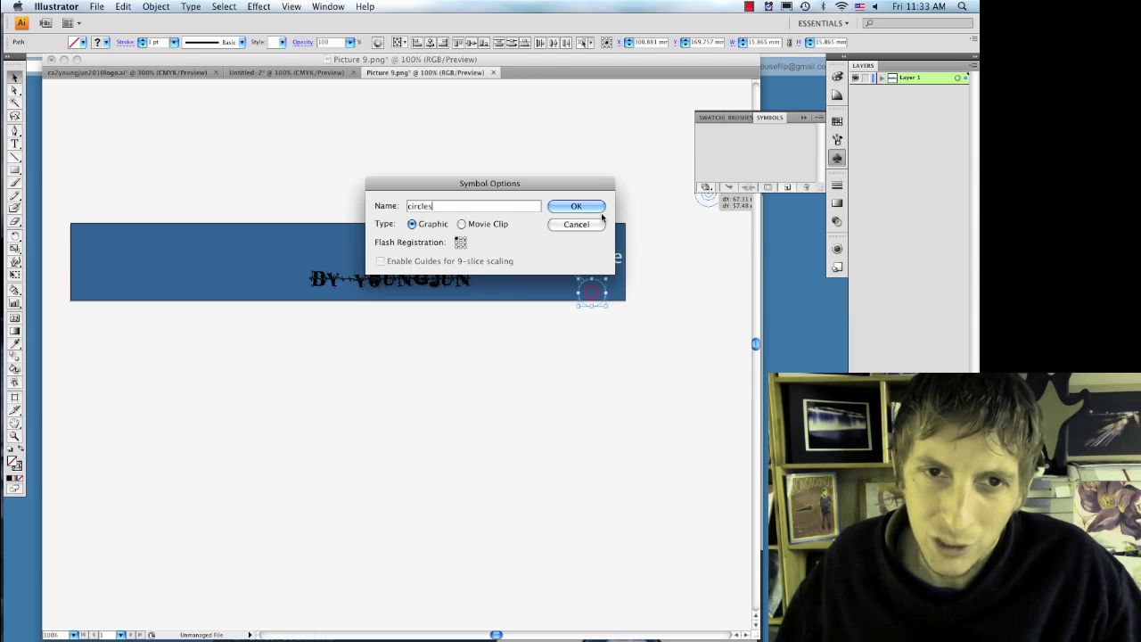
left_click(603, 210)
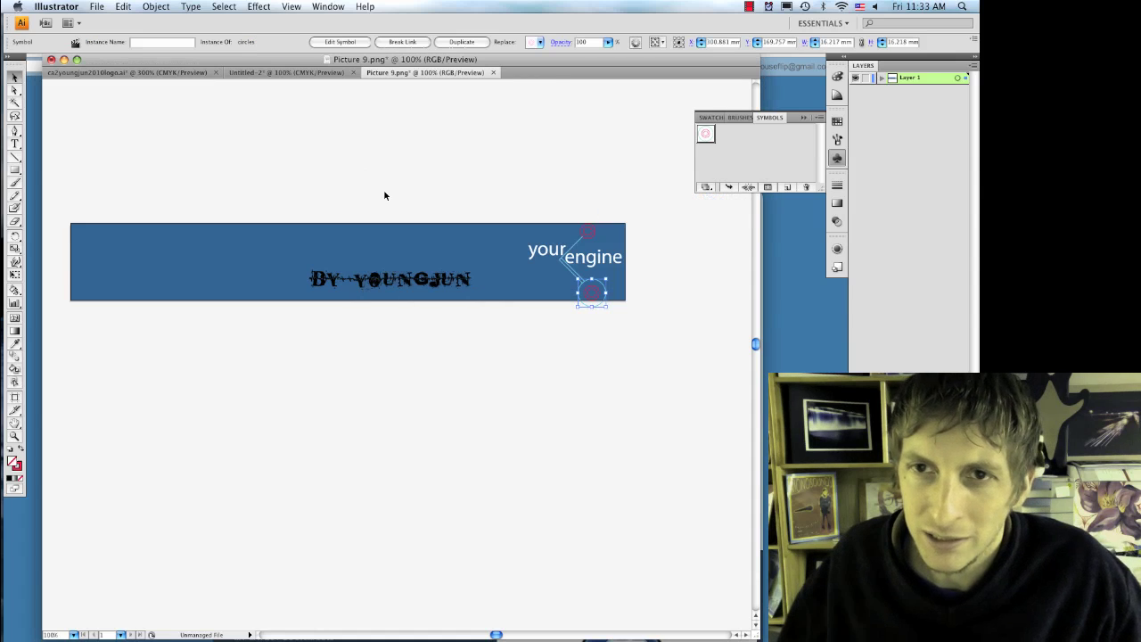
left_click(15, 290)
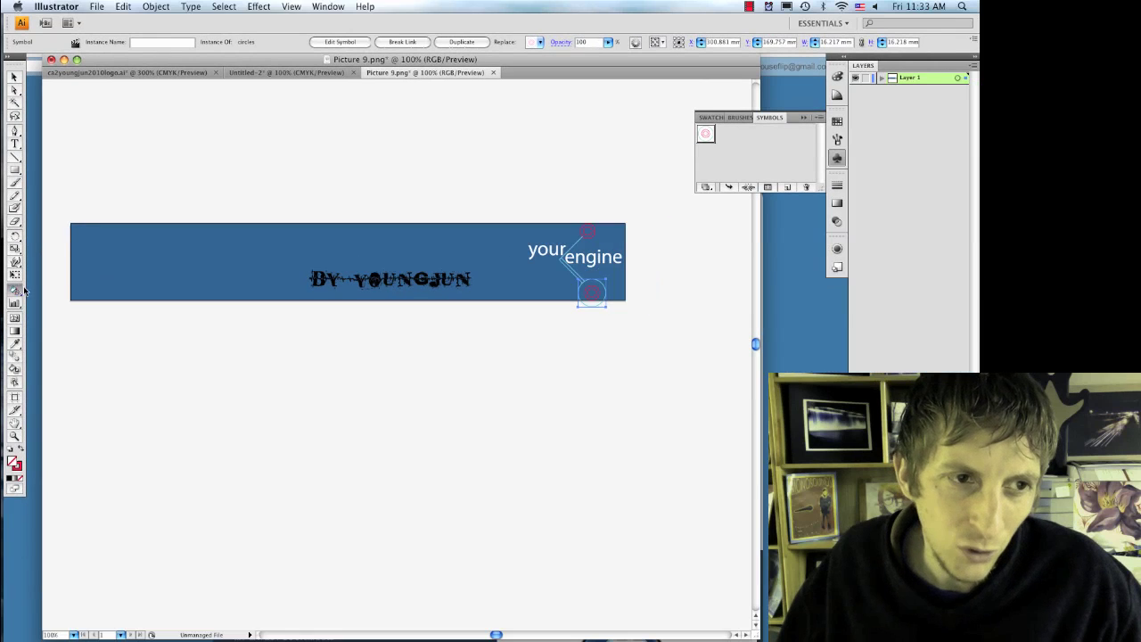
Step: Set the fill colour to dark red 7F0404 after the sprayer's fill warning
left_click(99, 257)
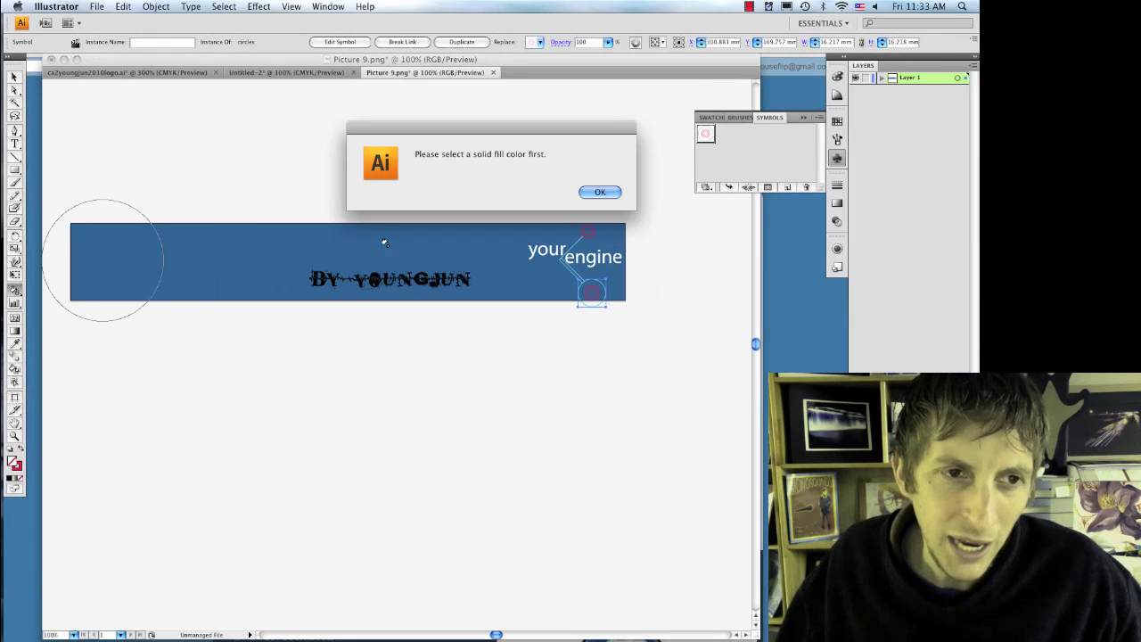
left_click(601, 192)
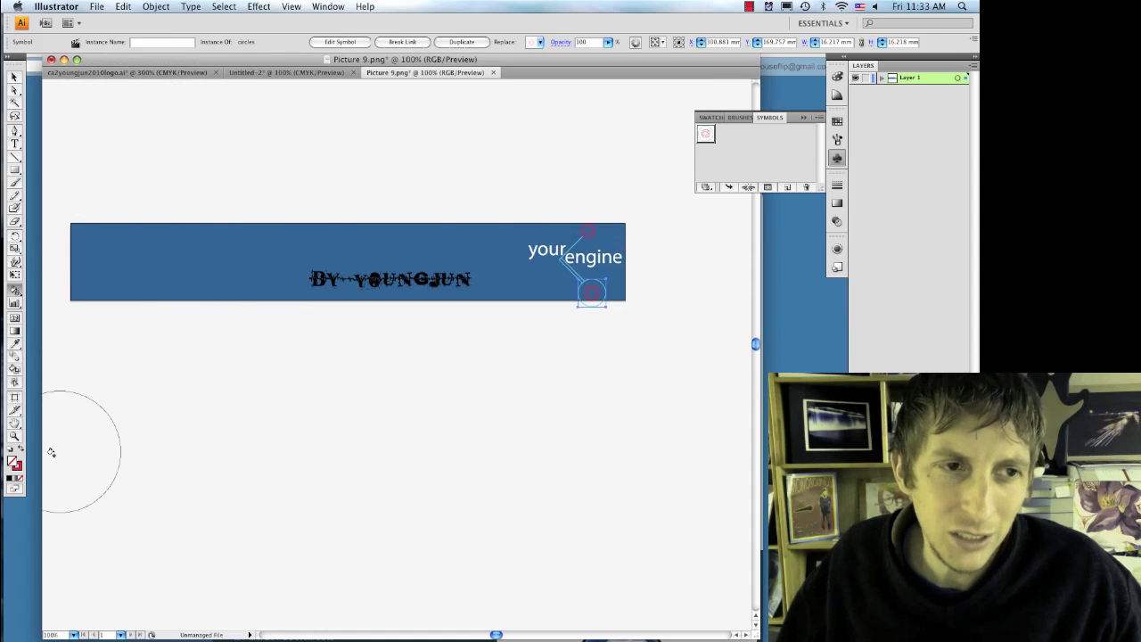
double_click(13, 463)
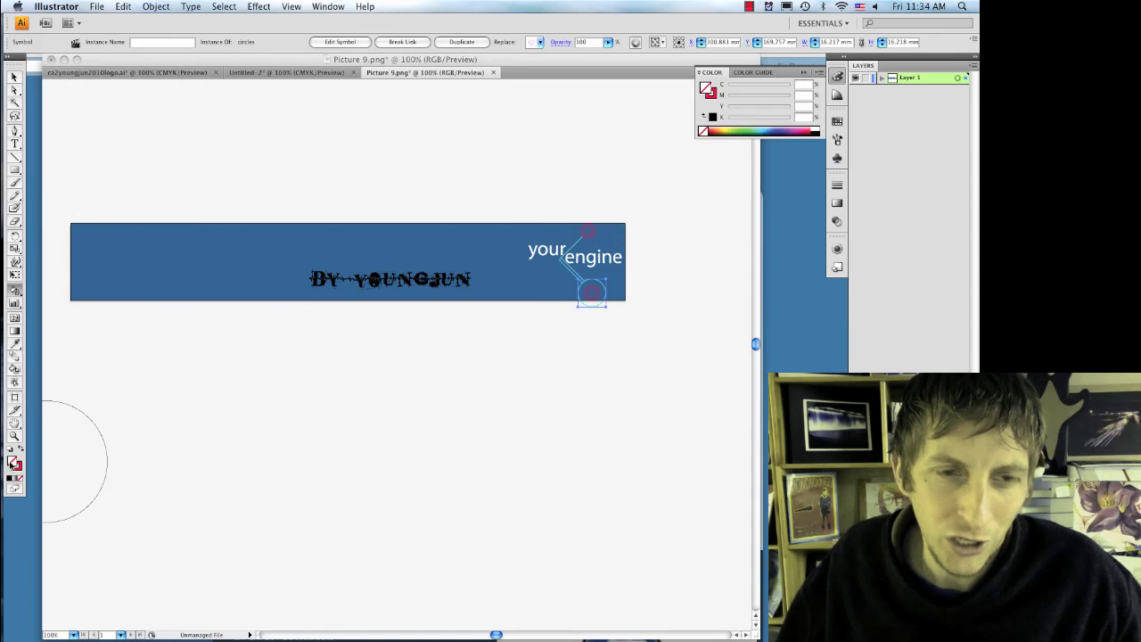
mouse_move(459, 257)
left_mouse_down()
mouse_move(466, 280)
mouse_move(478, 253)
left_mouse_up()
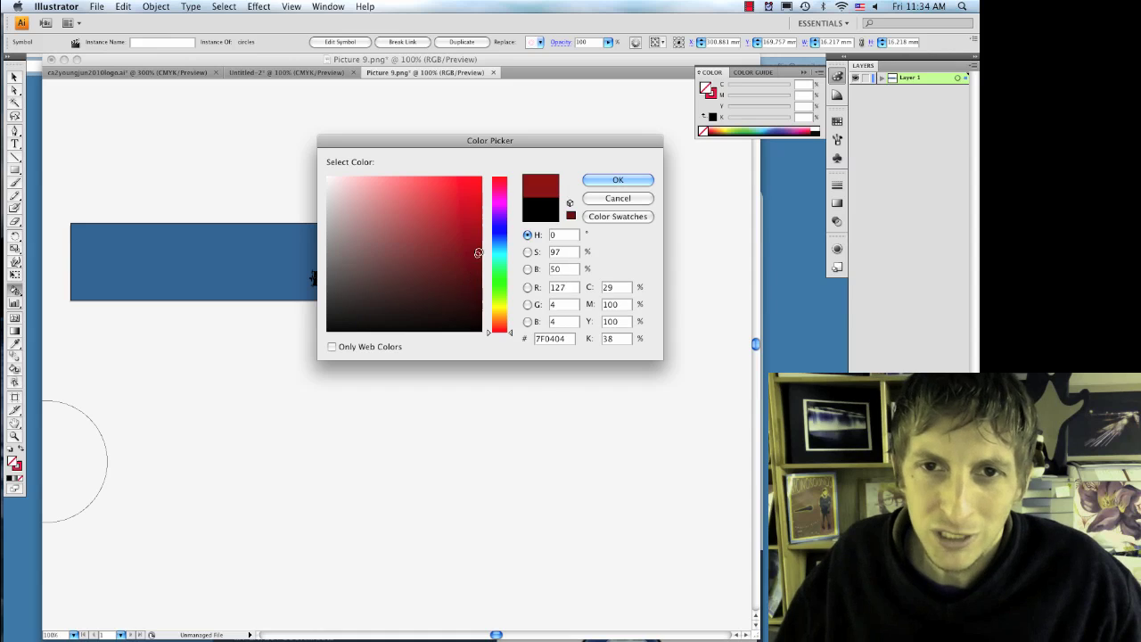
left_click(598, 181)
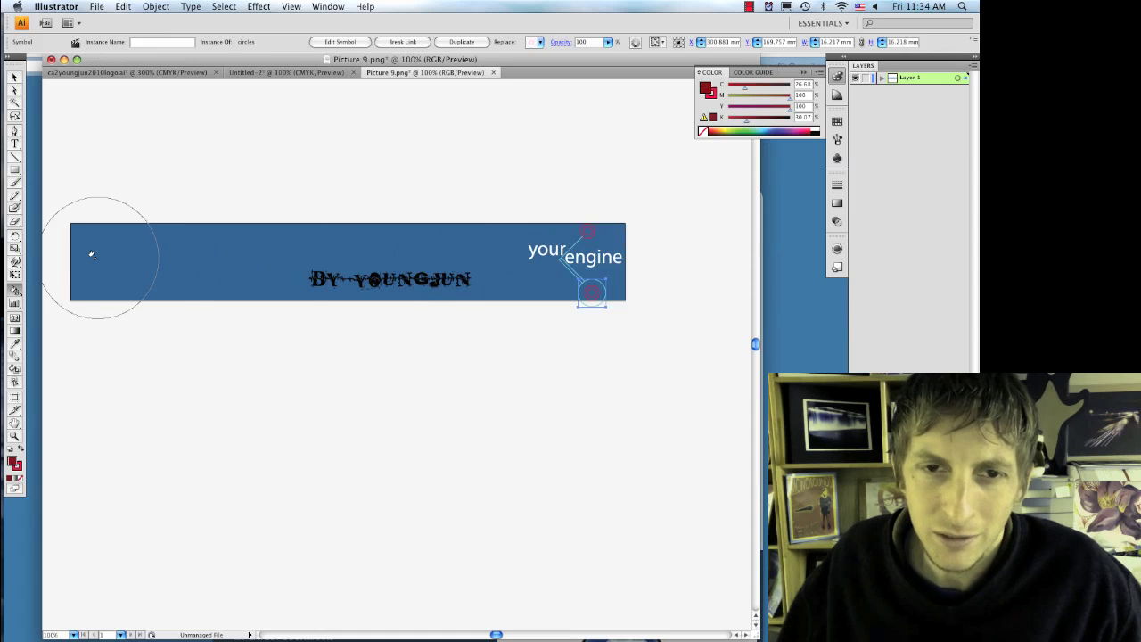
Step: Reselect the circles symbol and retry spraying, dismissing the symbol selection warning
left_click(592, 267)
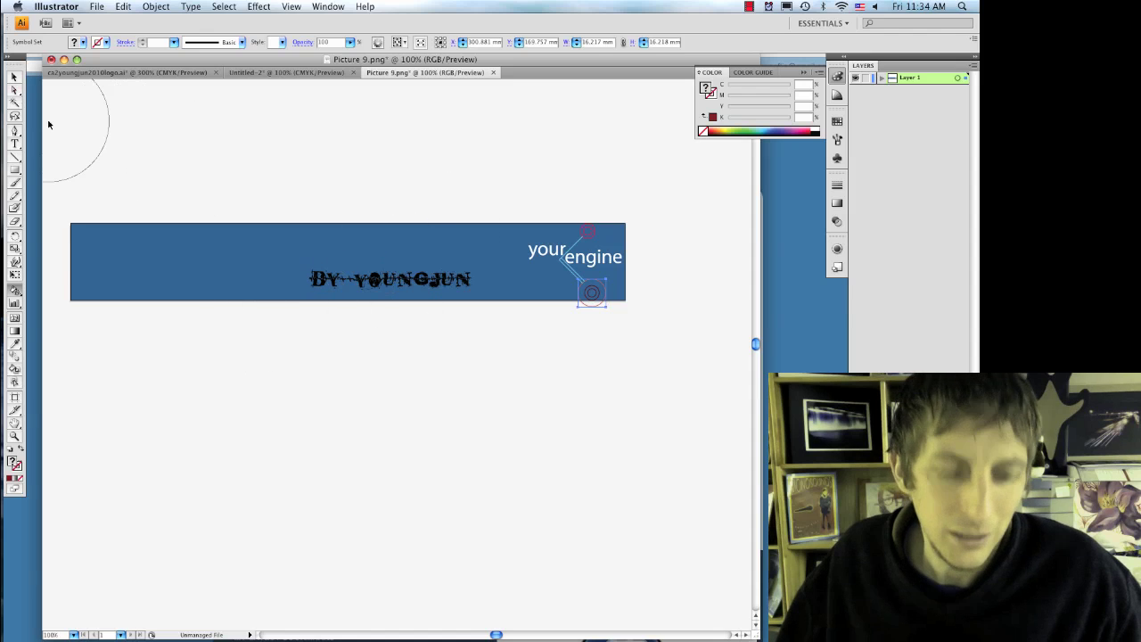
left_click(13, 76)
left_click(202, 248)
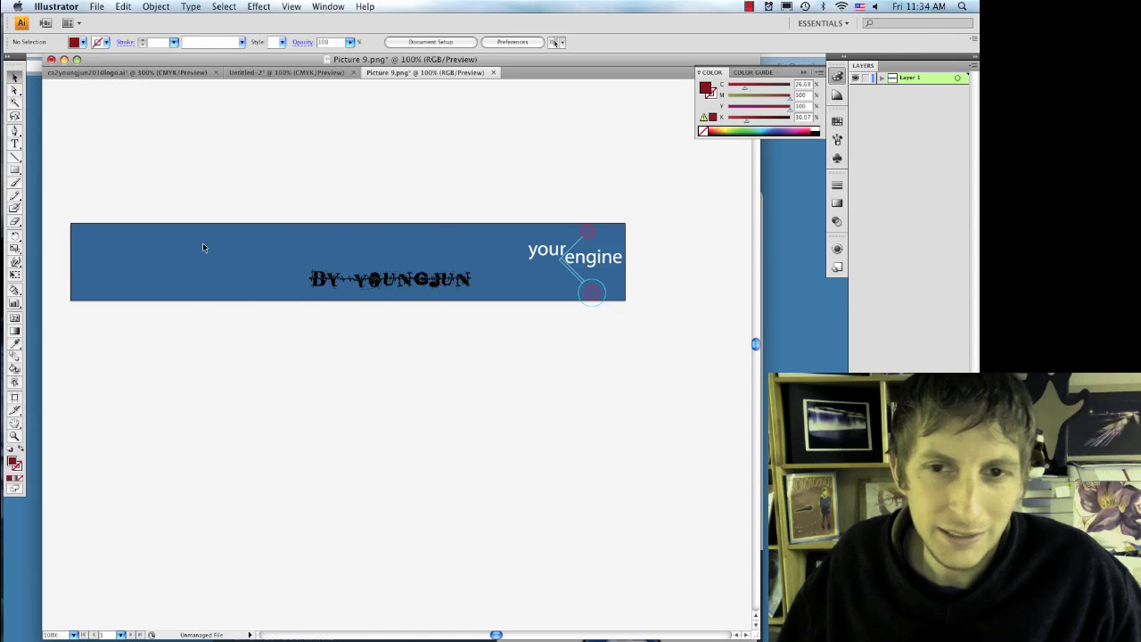
left_click(15, 293)
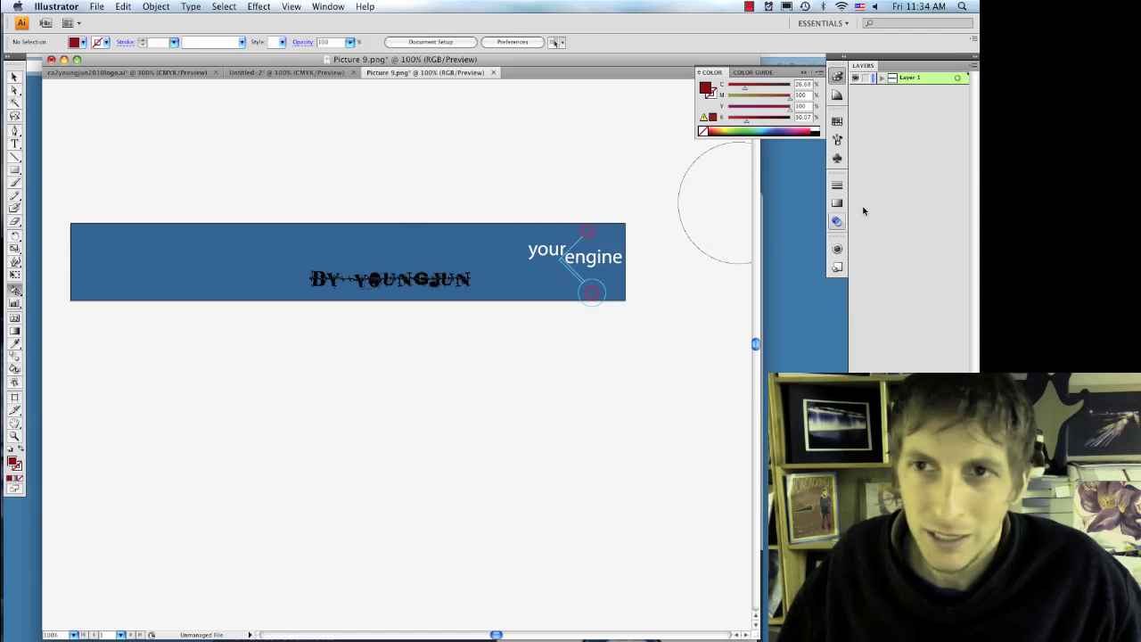
left_click(839, 185)
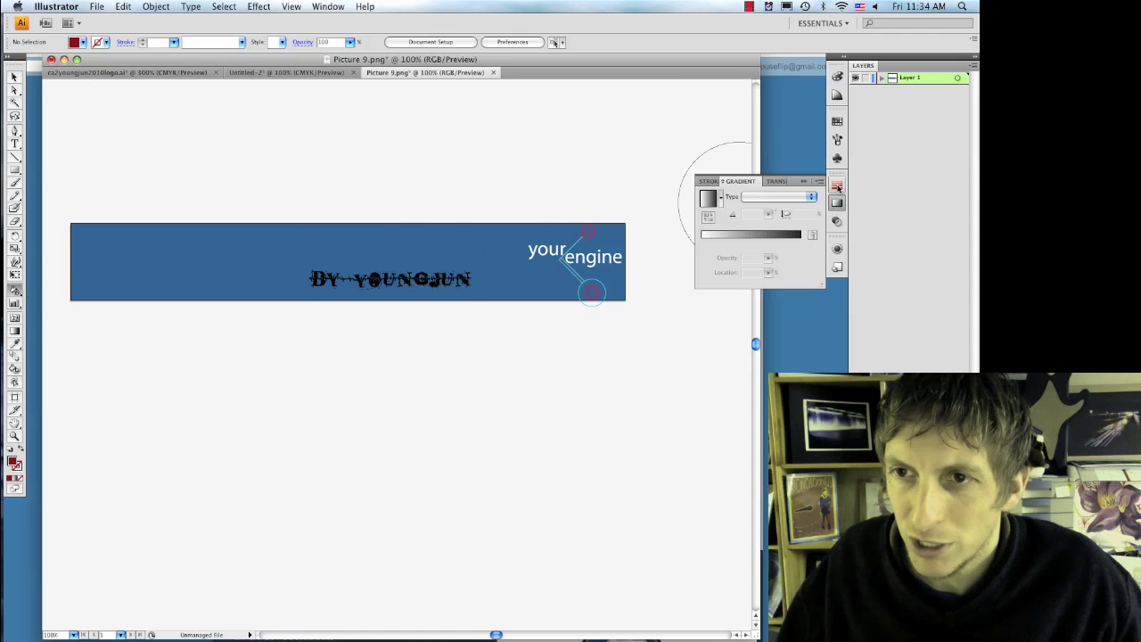
left_click(837, 158)
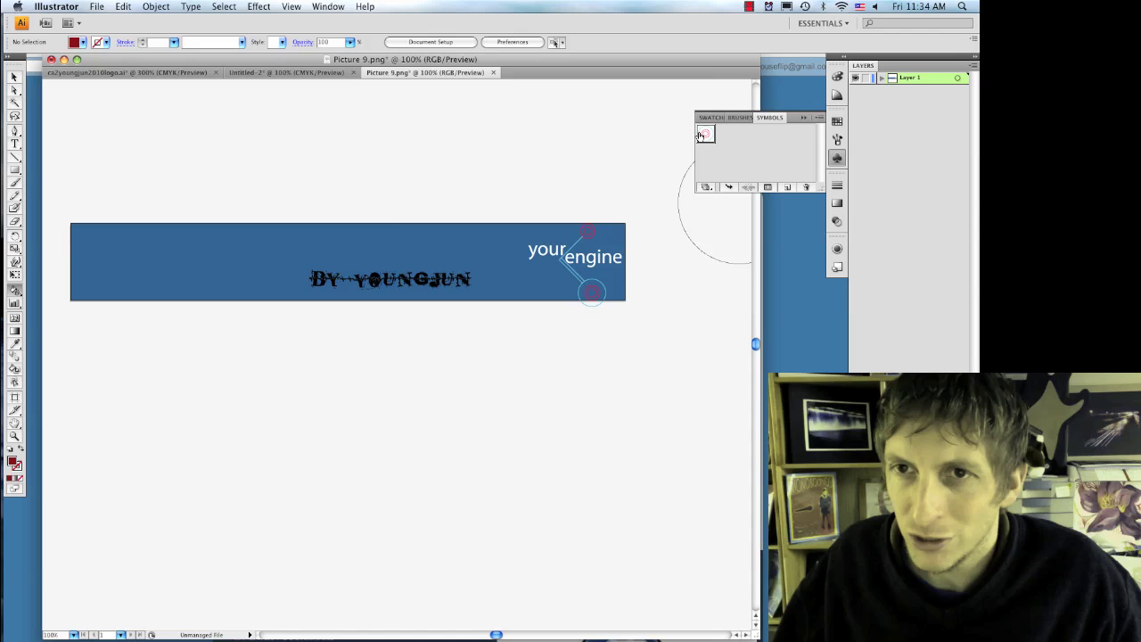
left_click(321, 258)
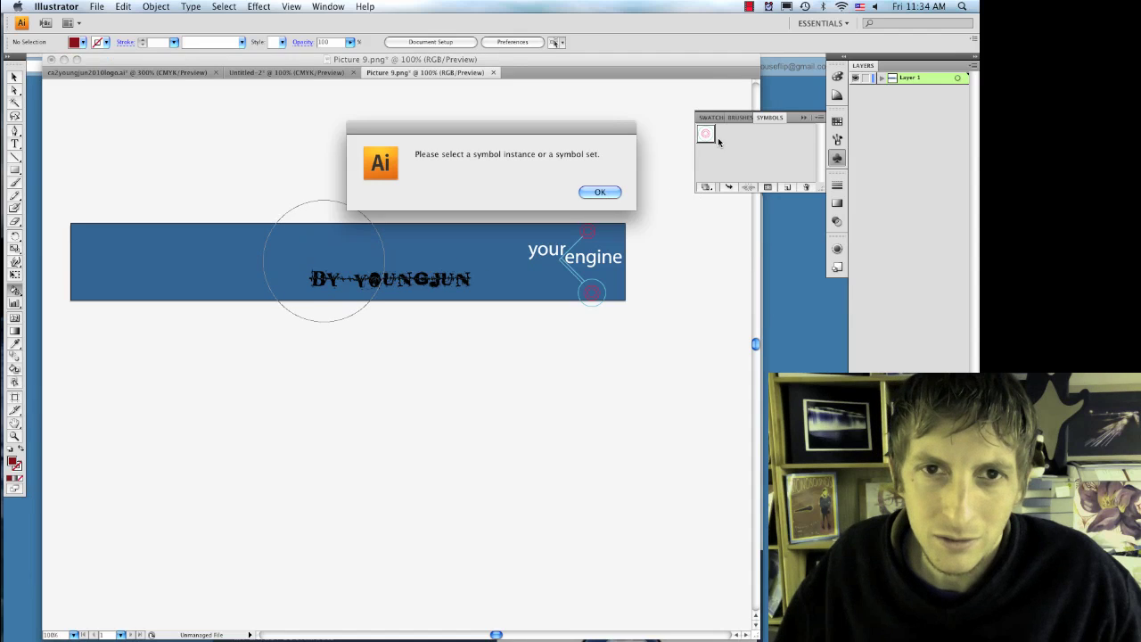
left_click(600, 193)
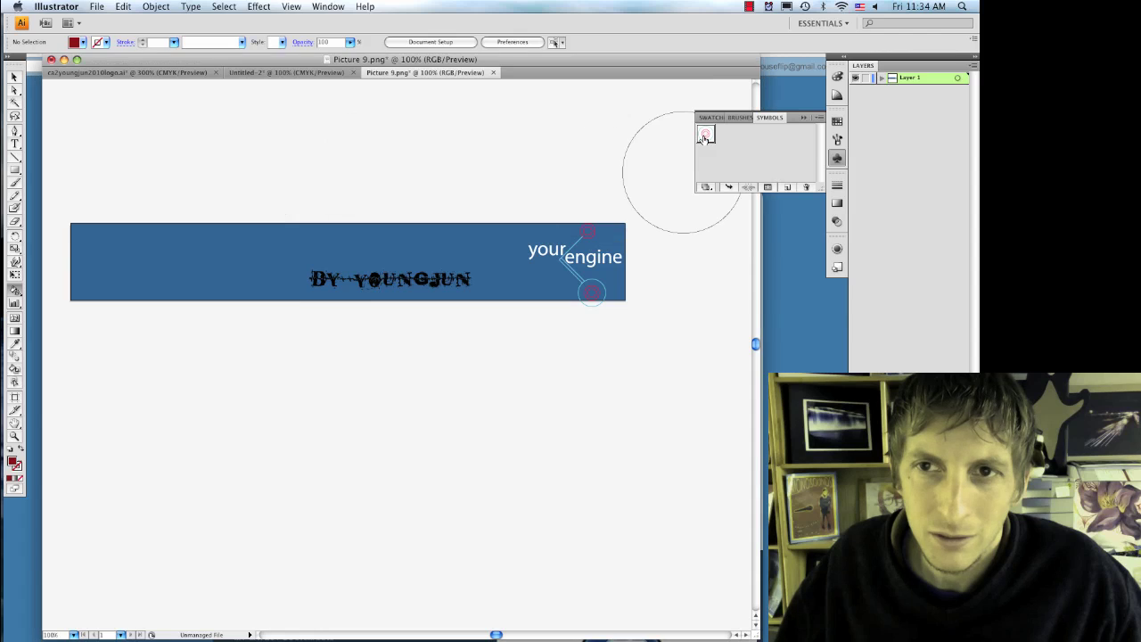
Step: Open the circles symbol for editing, then exit back to the banner
double_click(704, 136)
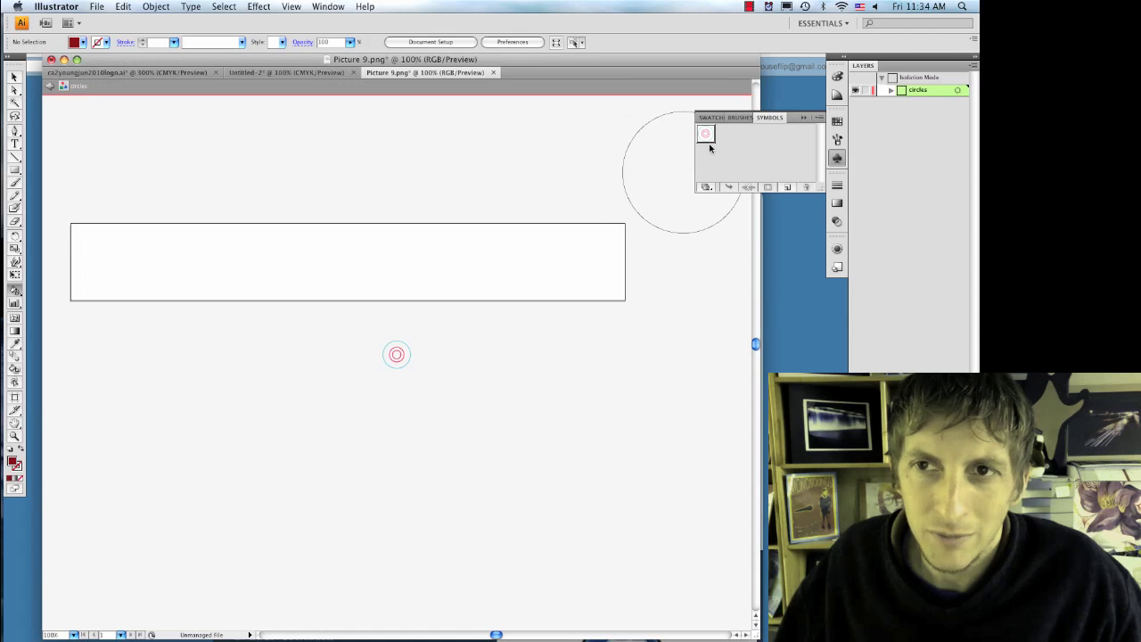
left_click(402, 285)
left_click(600, 193)
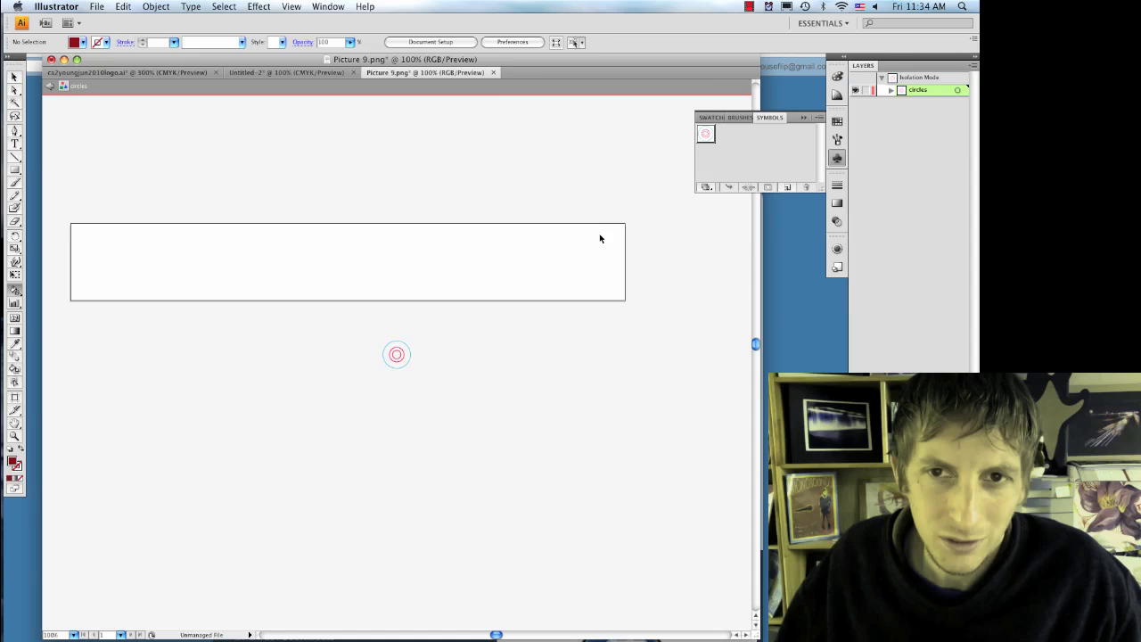
key("Escape")
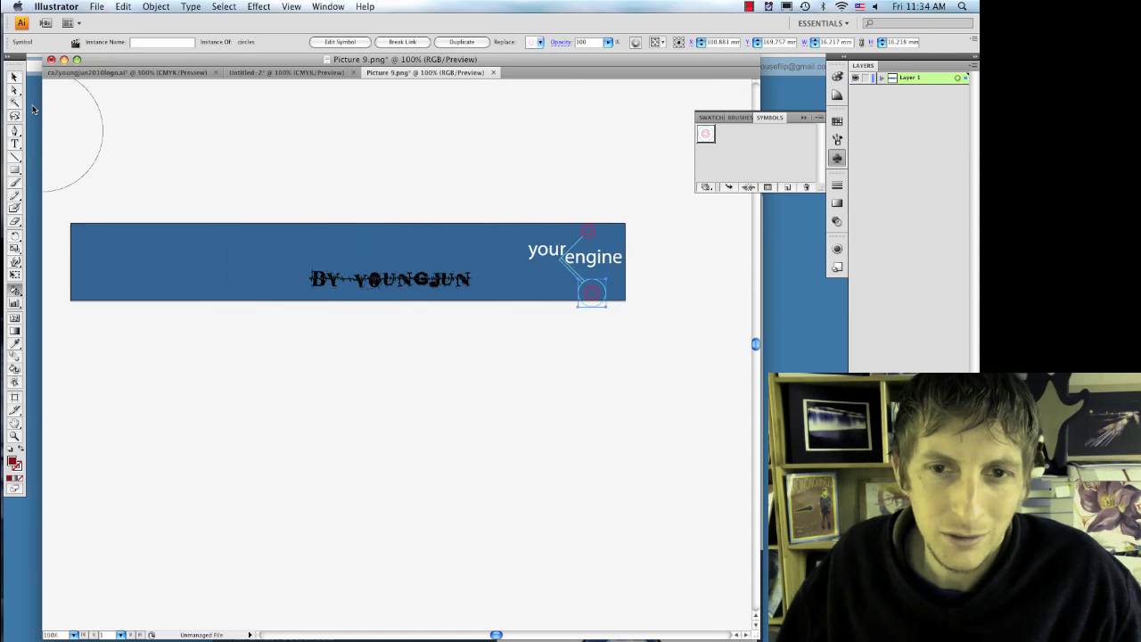
Step: Spray circles symbol instances across the whole blue banner
left_click(15, 79)
left_click(111, 254)
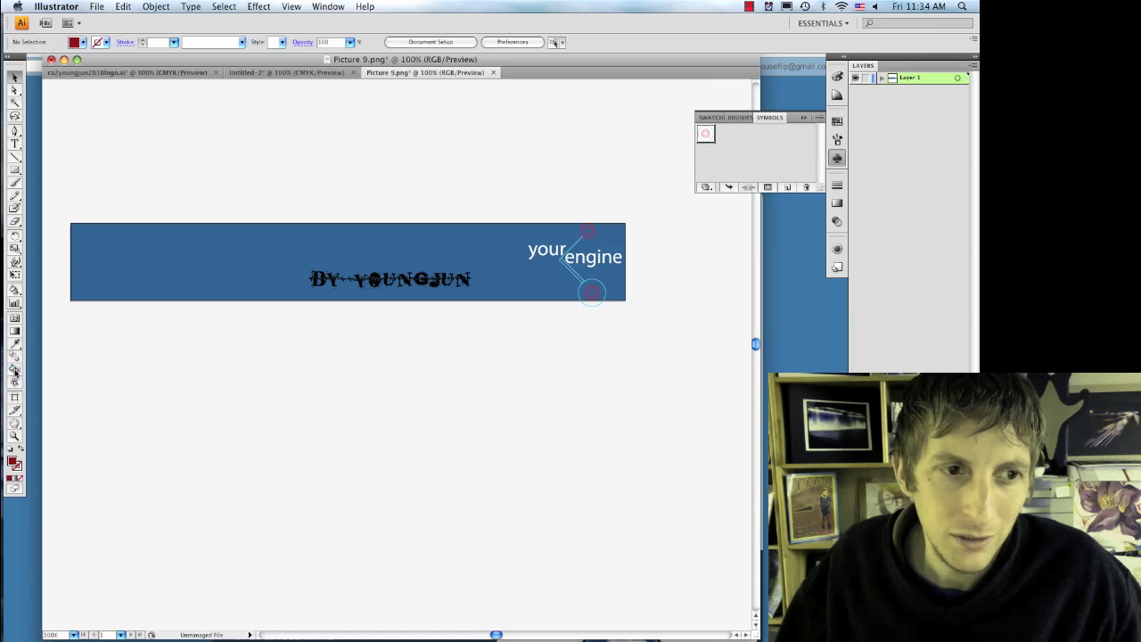
left_click(14, 368)
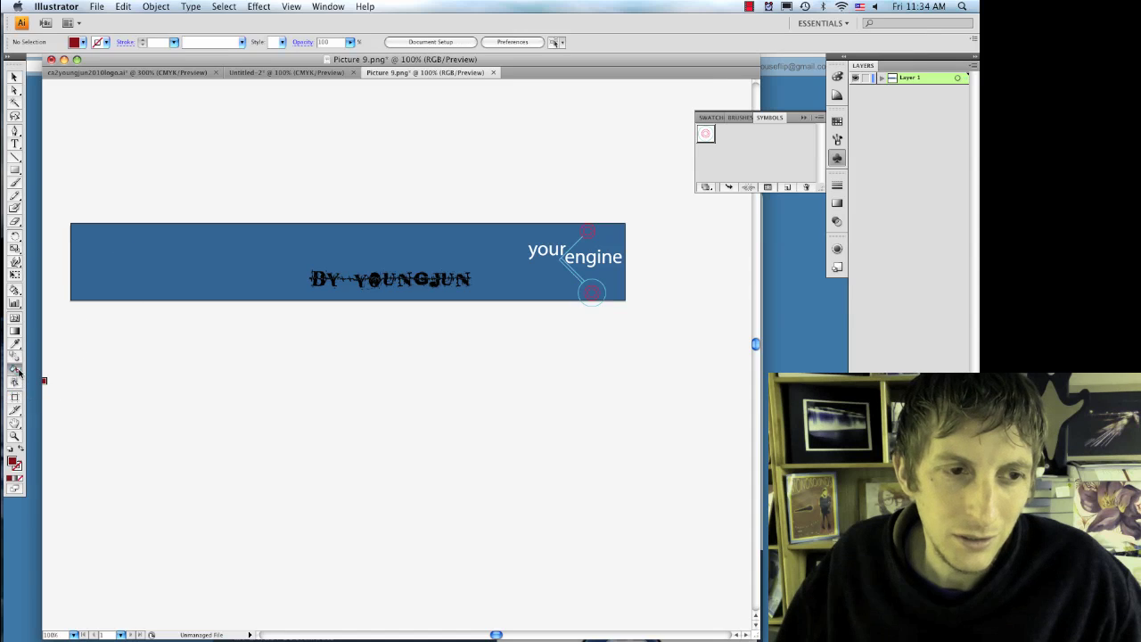
left_click_drag(17, 294, 71, 294)
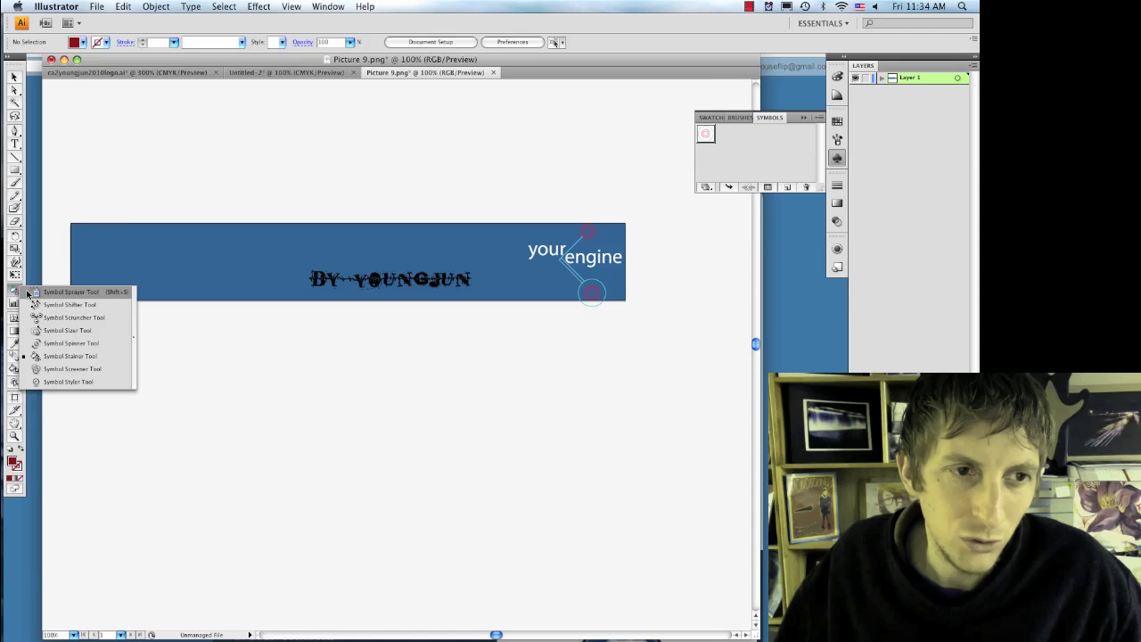
left_click(136, 266)
mouse_move(199, 273)
left_mouse_down()
mouse_move(543, 262)
mouse_move(275, 247)
mouse_move(160, 262)
mouse_move(522, 283)
mouse_move(408, 255)
mouse_move(152, 255)
mouse_move(347, 263)
left_mouse_up()
Step: Stain the sprayed circles pink with the symbol adjusting tools
left_click_drag(577, 272, 575, 276)
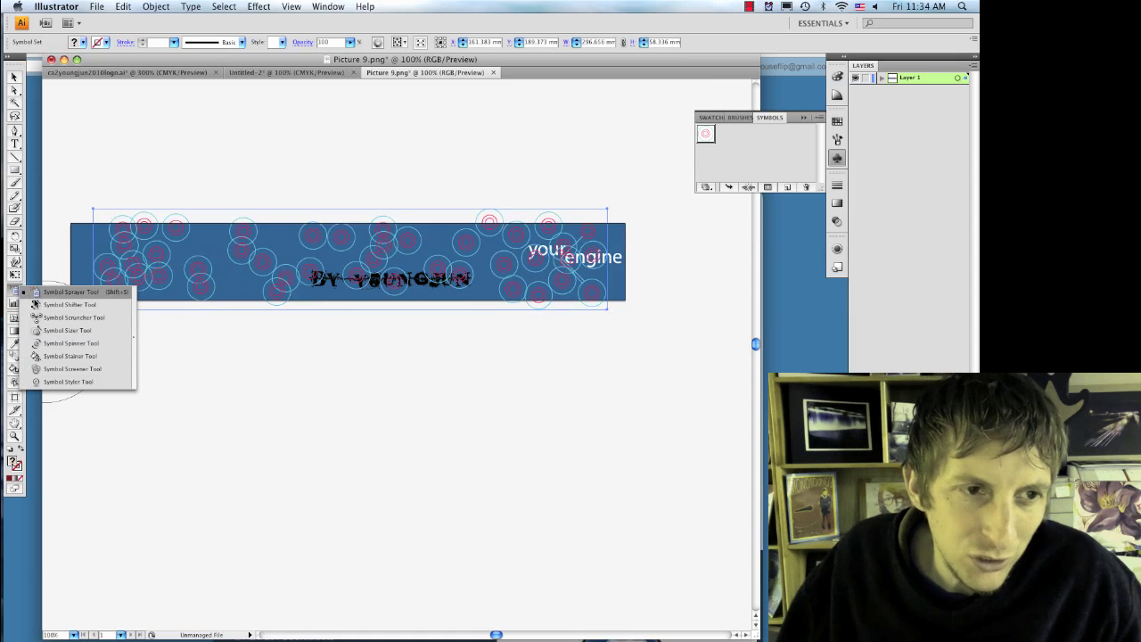
mouse_move(11, 295)
left_mouse_down()
mouse_move(59, 304)
mouse_move(215, 254)
mouse_move(450, 259)
mouse_move(508, 293)
left_mouse_up()
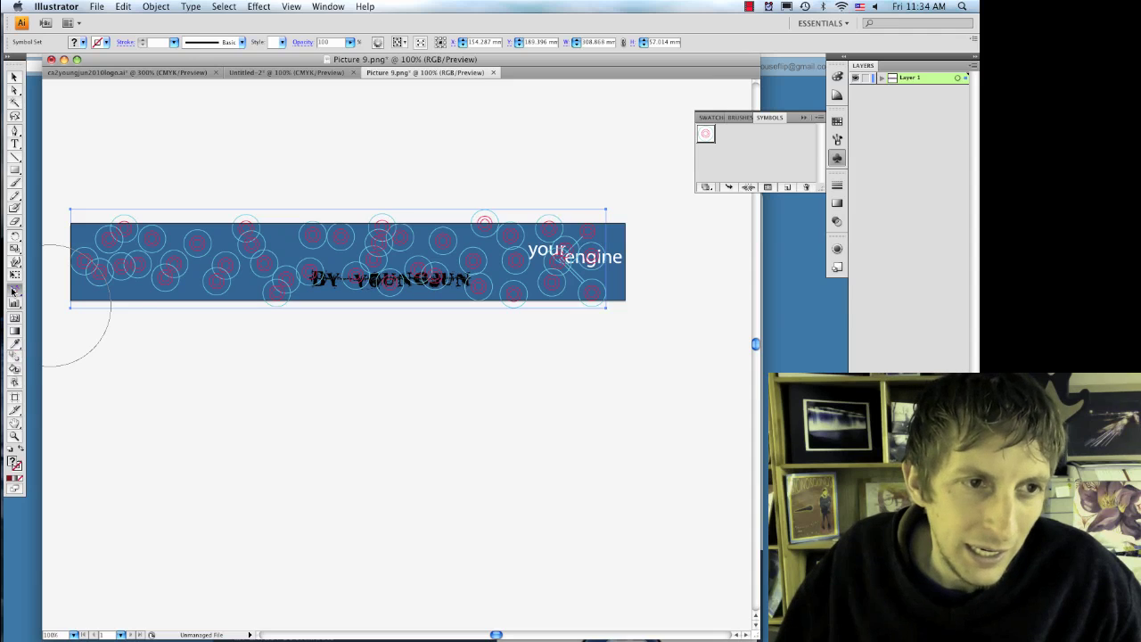
left_click_drag(14, 290, 71, 369)
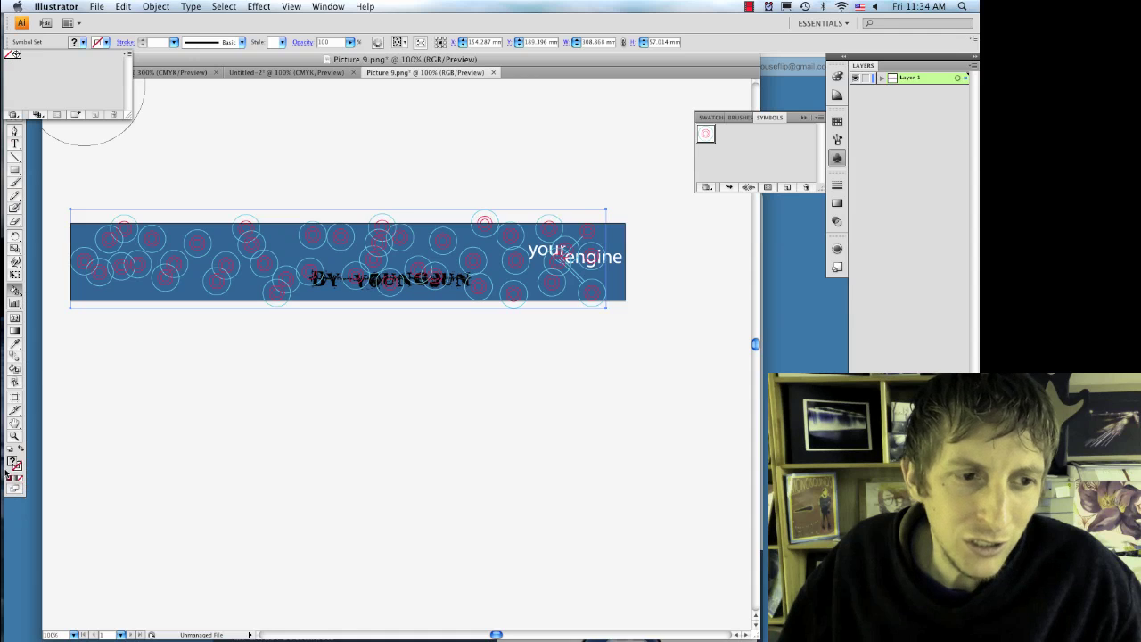
Step: Choose a light pink fill and lower the circle set's opacity
double_click(11, 462)
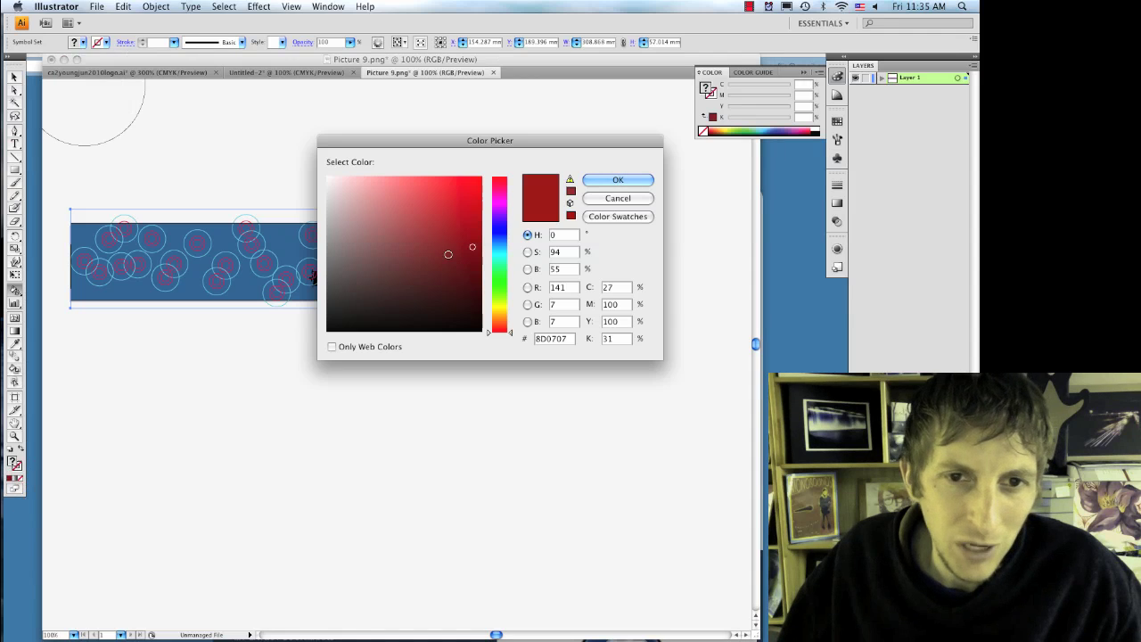
mouse_move(478, 235)
left_mouse_down()
mouse_move(461, 186)
mouse_move(403, 180)
left_mouse_up()
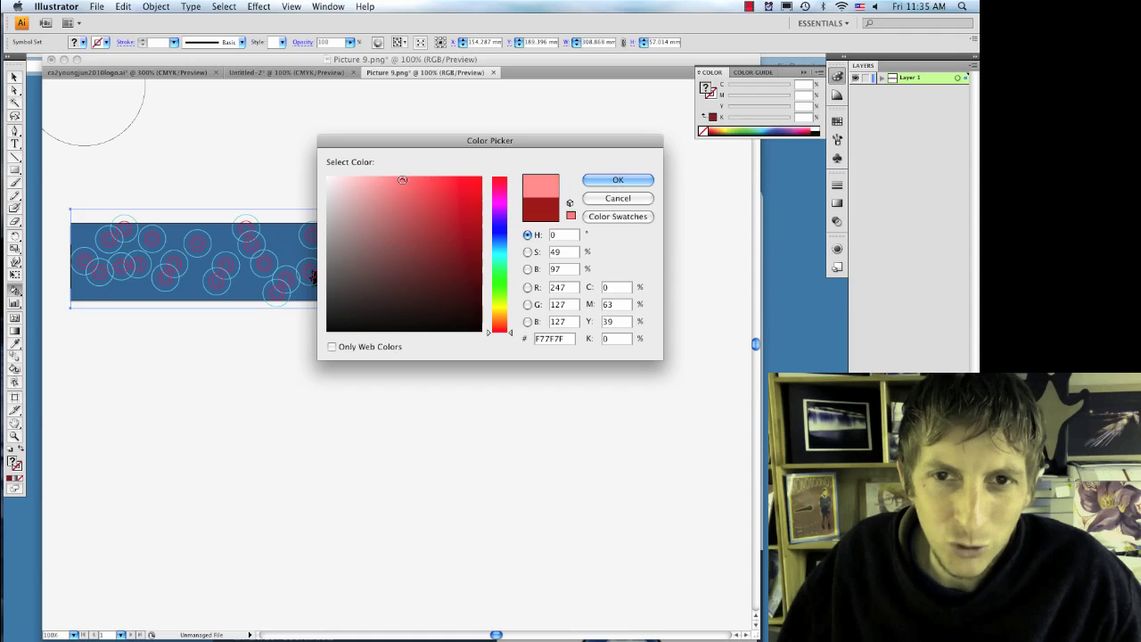
left_click(595, 182)
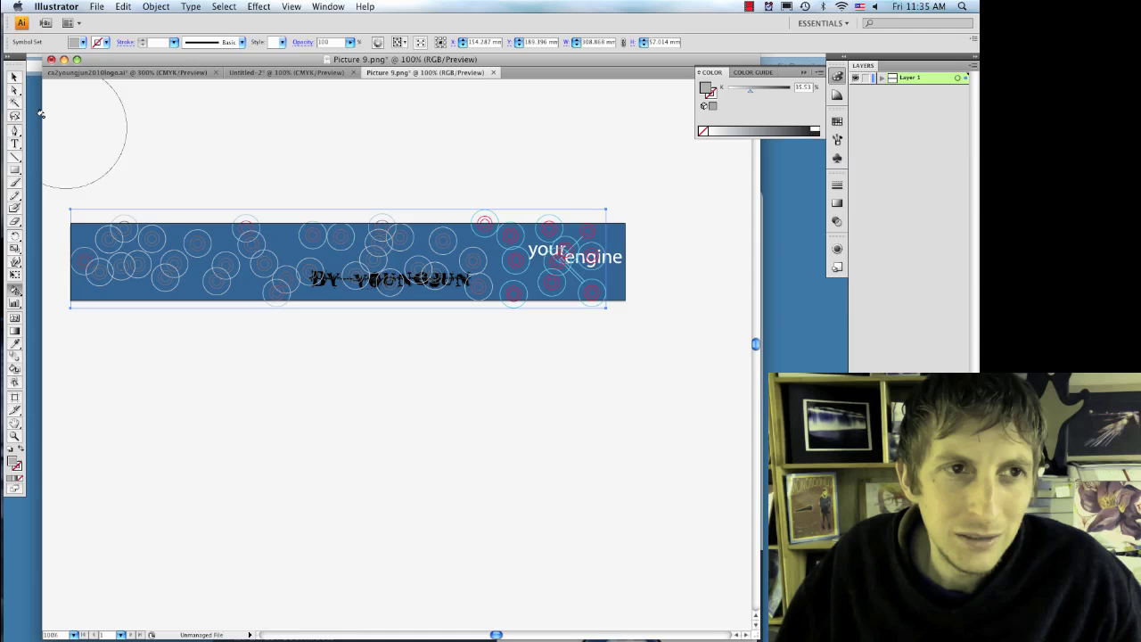
left_click(13, 78)
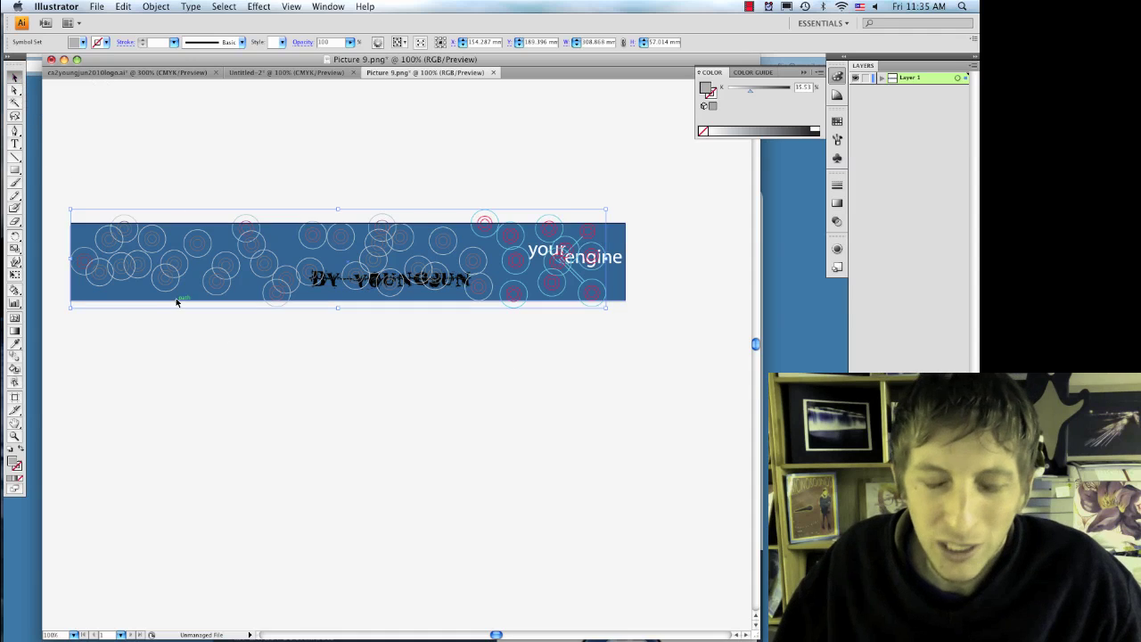
left_click(349, 42)
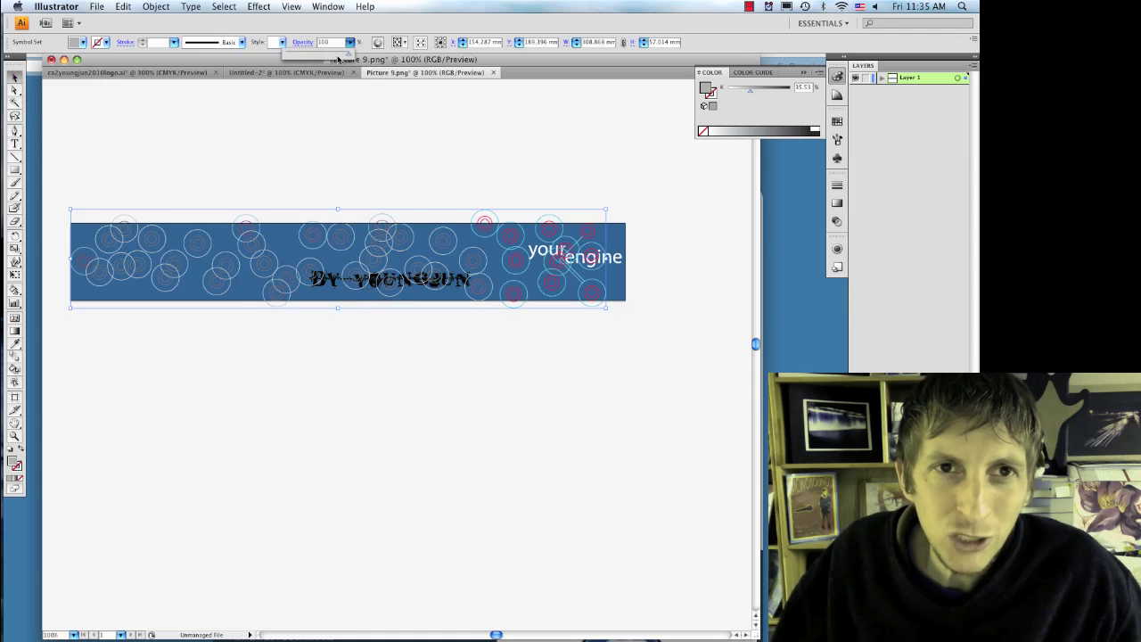
left_click_drag(317, 57, 311, 55)
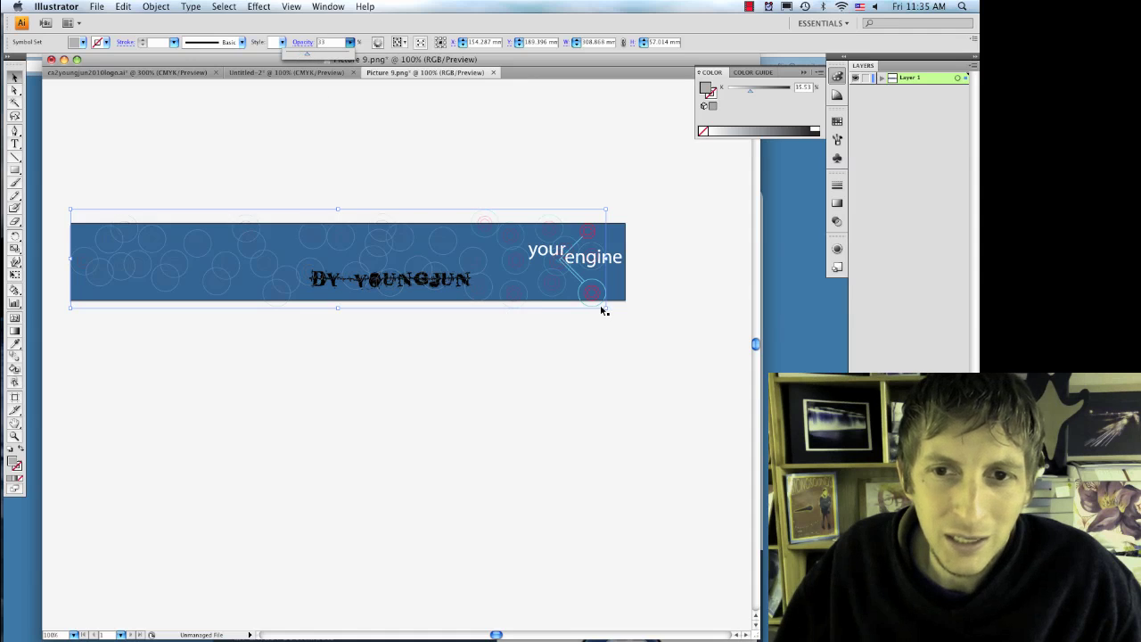
Step: Enlarge the circle set past the banner's right edge and fade it further
left_click_drag(605, 307, 734, 387)
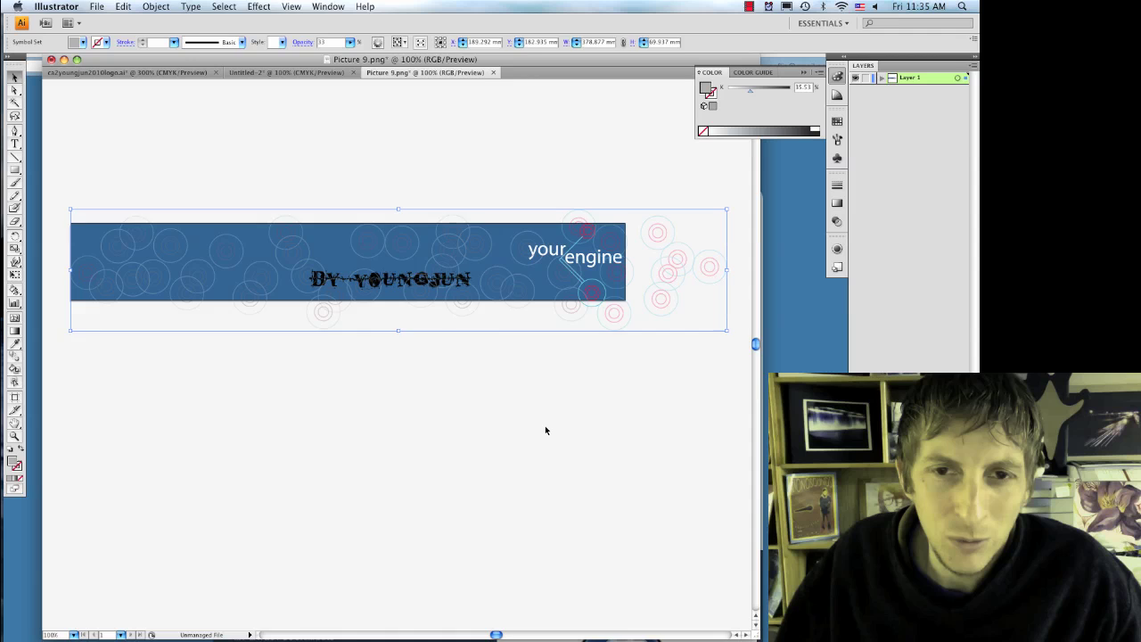
left_click(483, 490)
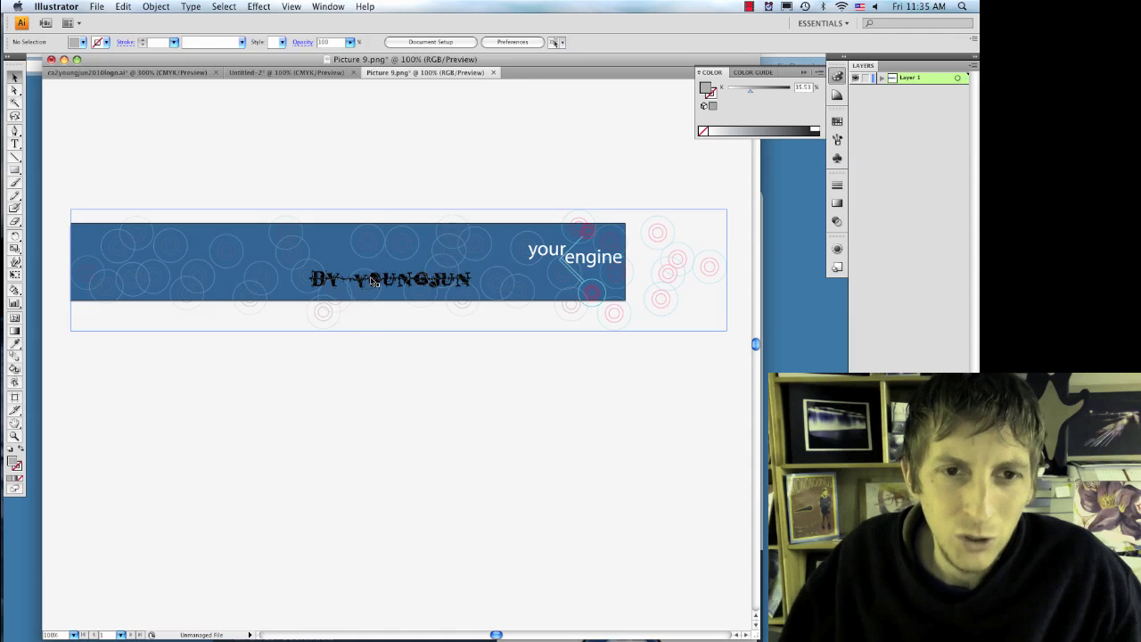
left_click(577, 264)
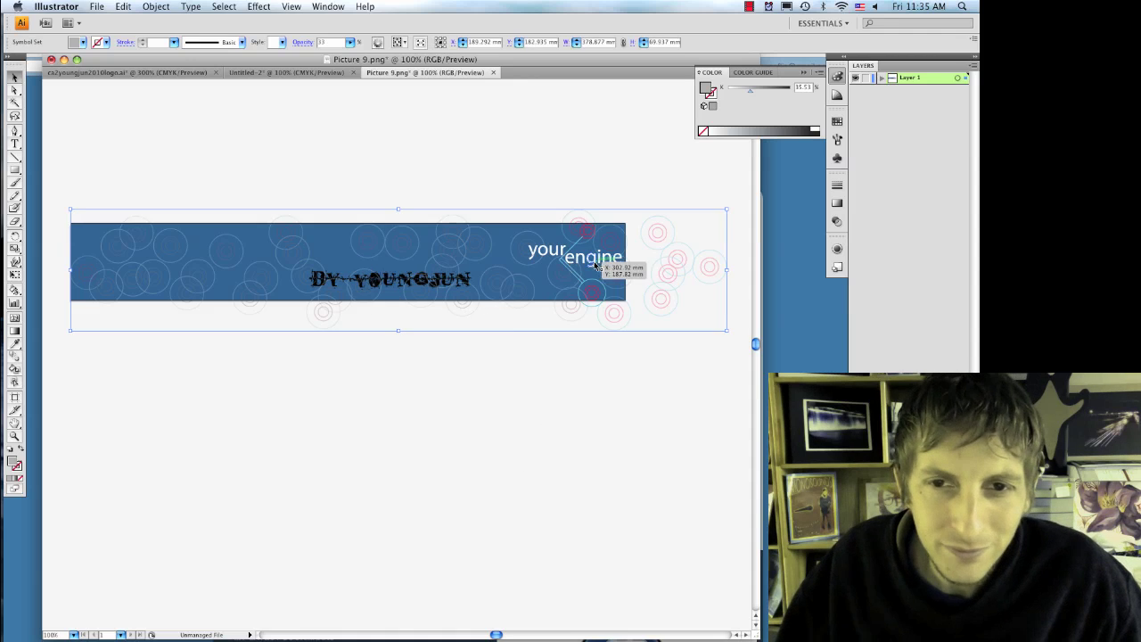
left_click_drag(578, 264, 577, 274)
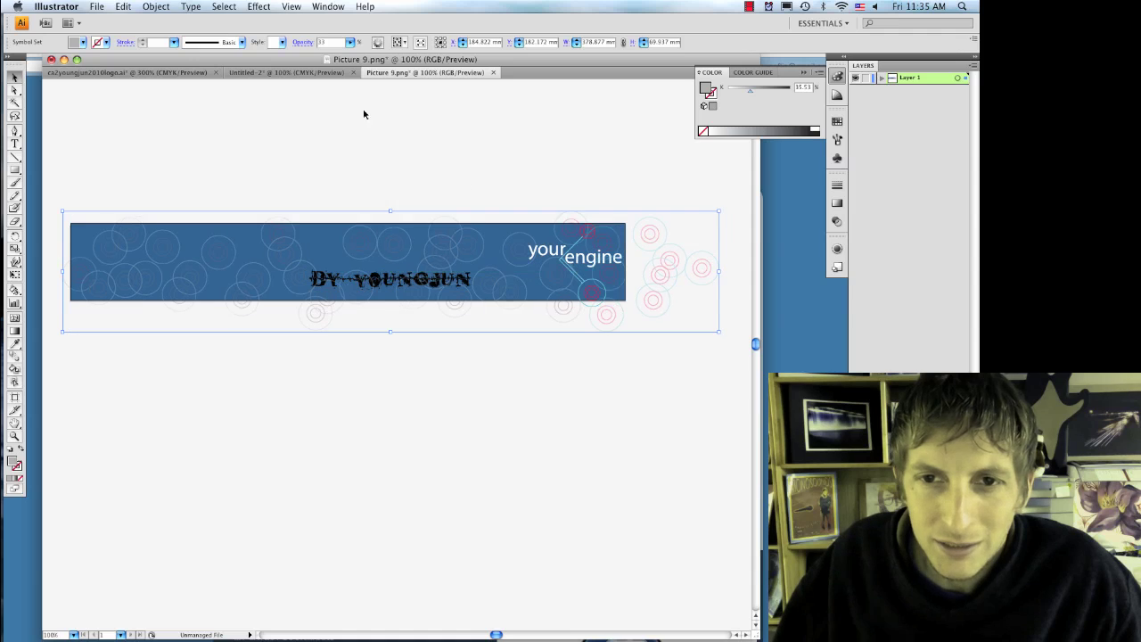
left_click(353, 43)
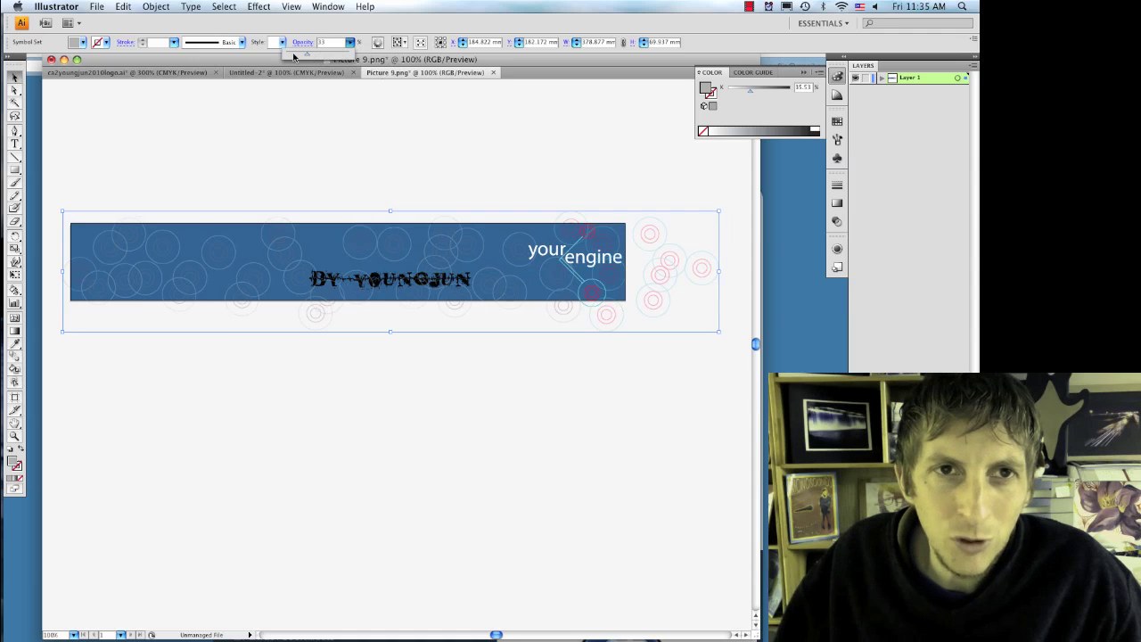
left_click_drag(293, 56, 294, 56)
left_click(304, 140)
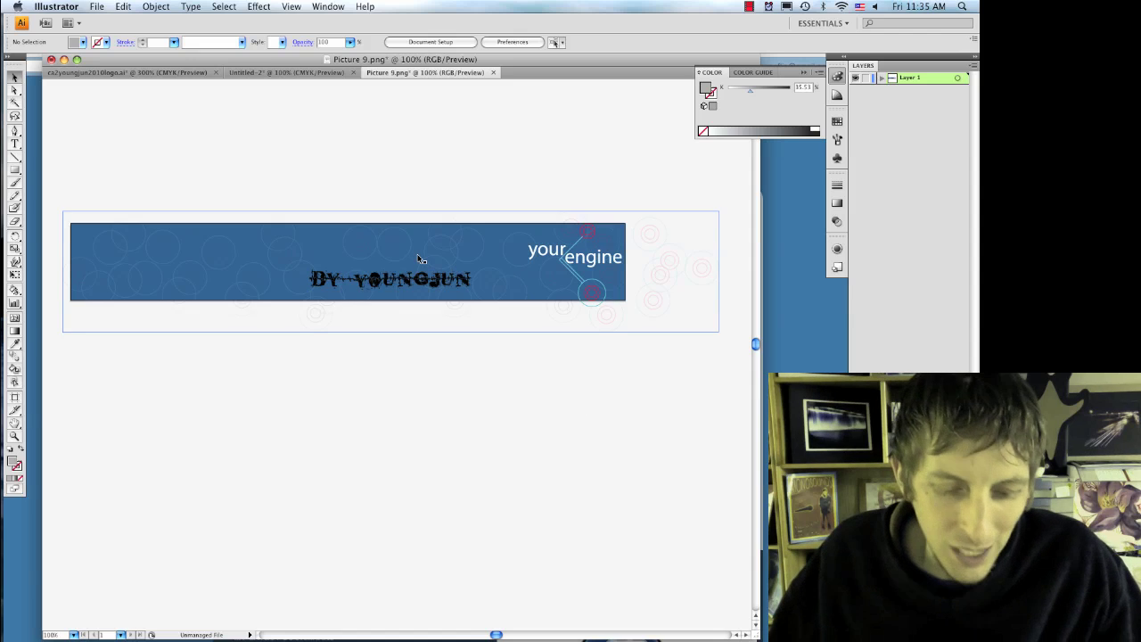
Step: Paint a 1 pt Artistic_ChalkCharcoalPencil brush stroke across the banner top
key("b")
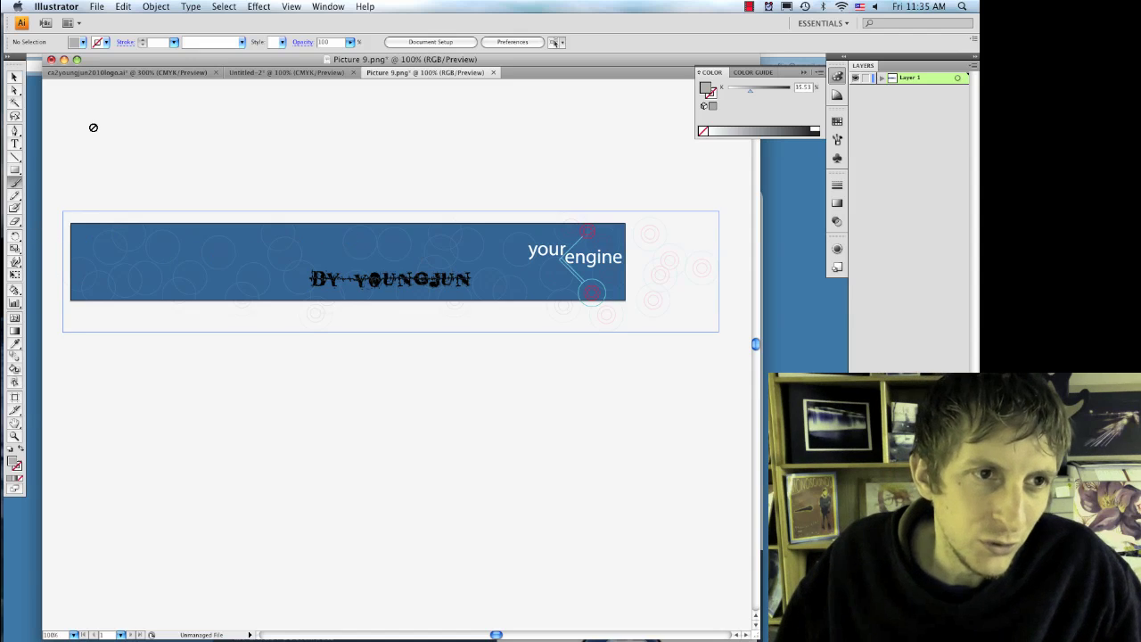
left_click(175, 43)
left_click(241, 43)
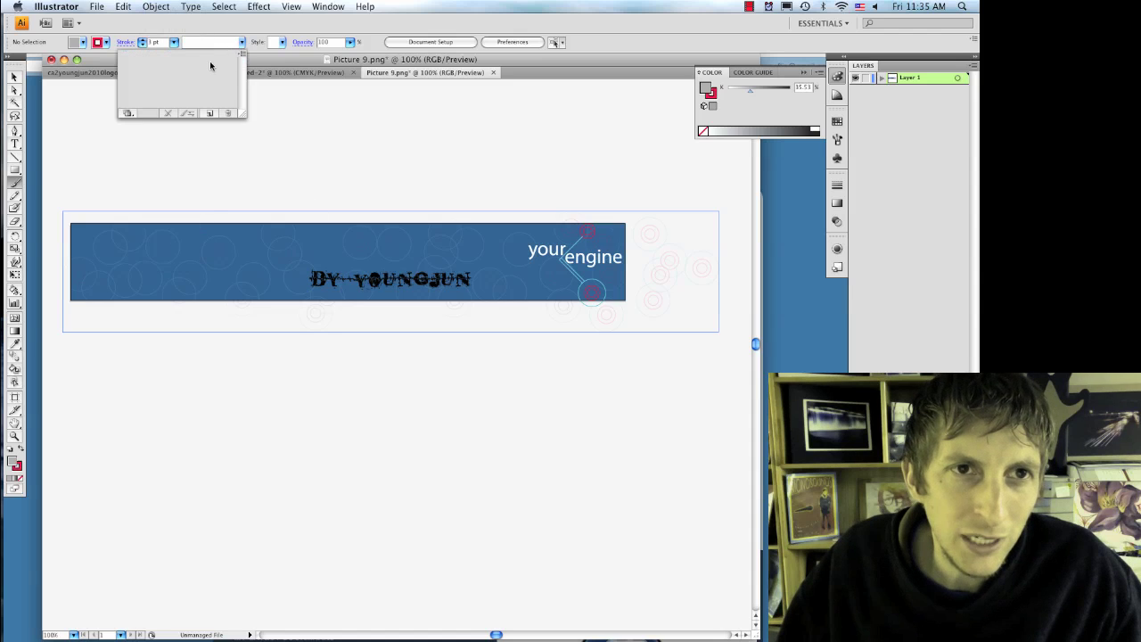
left_click(241, 56)
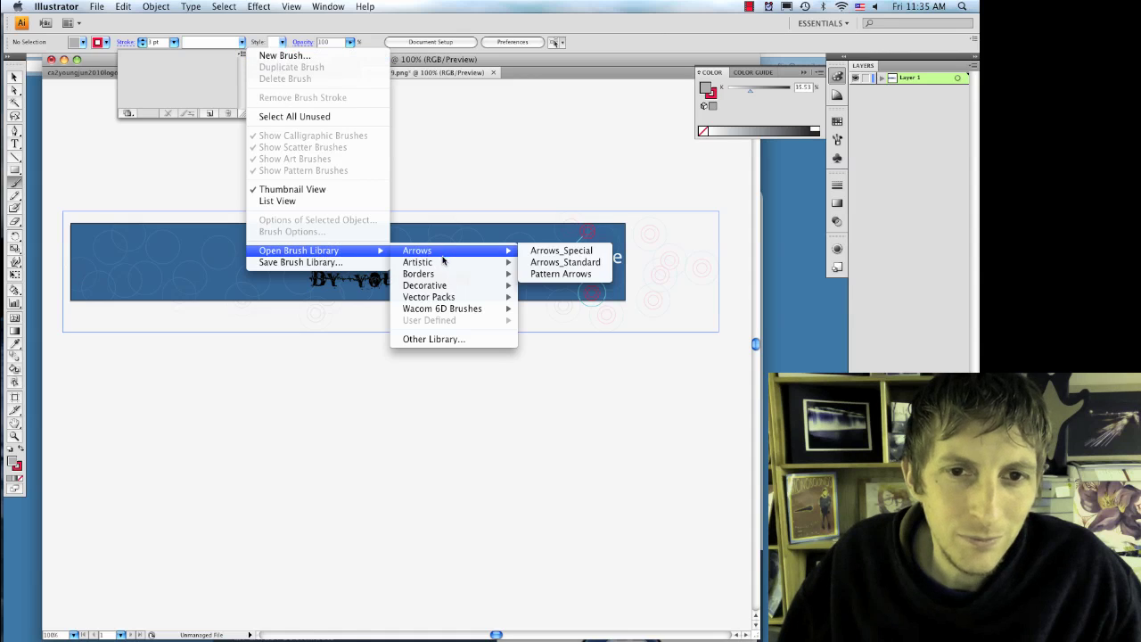
mouse_move(299, 250)
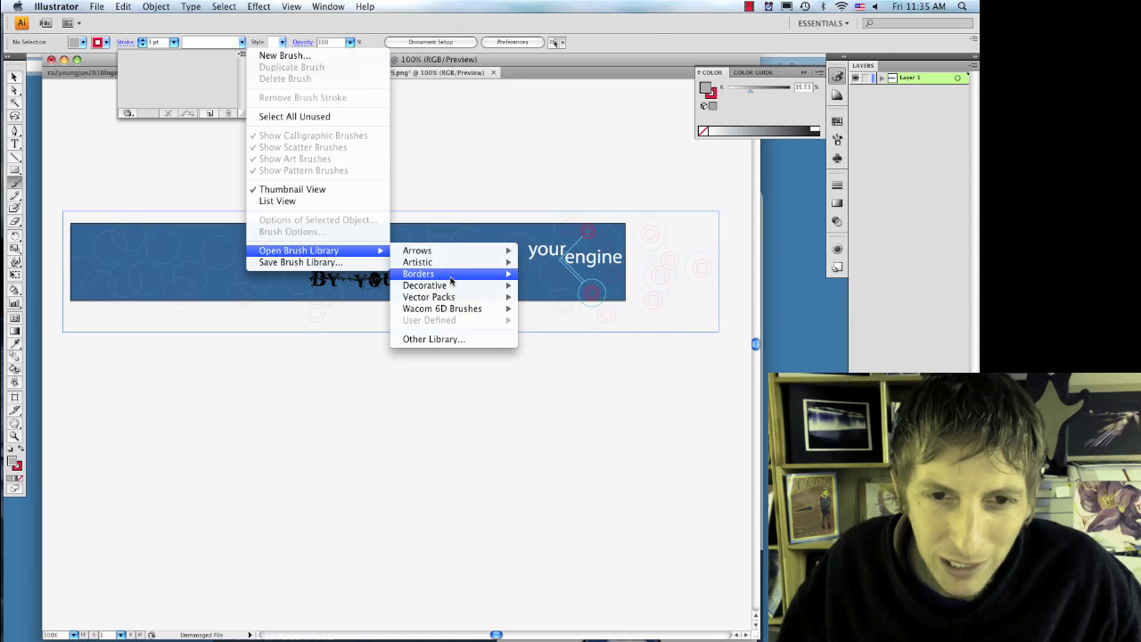
mouse_move(418, 262)
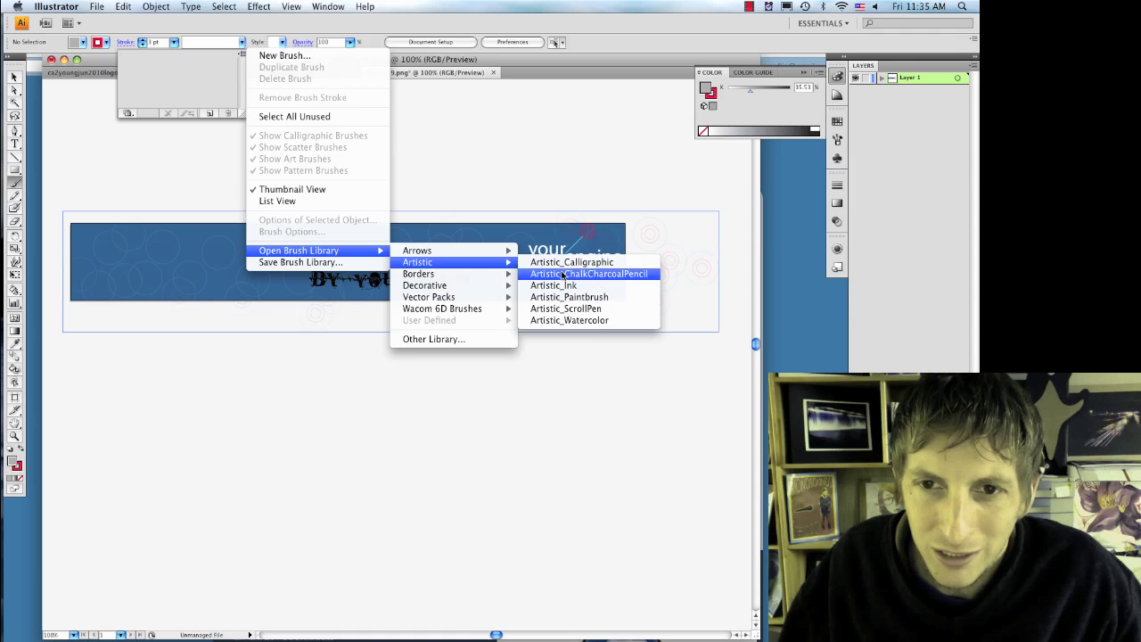
left_click(562, 276)
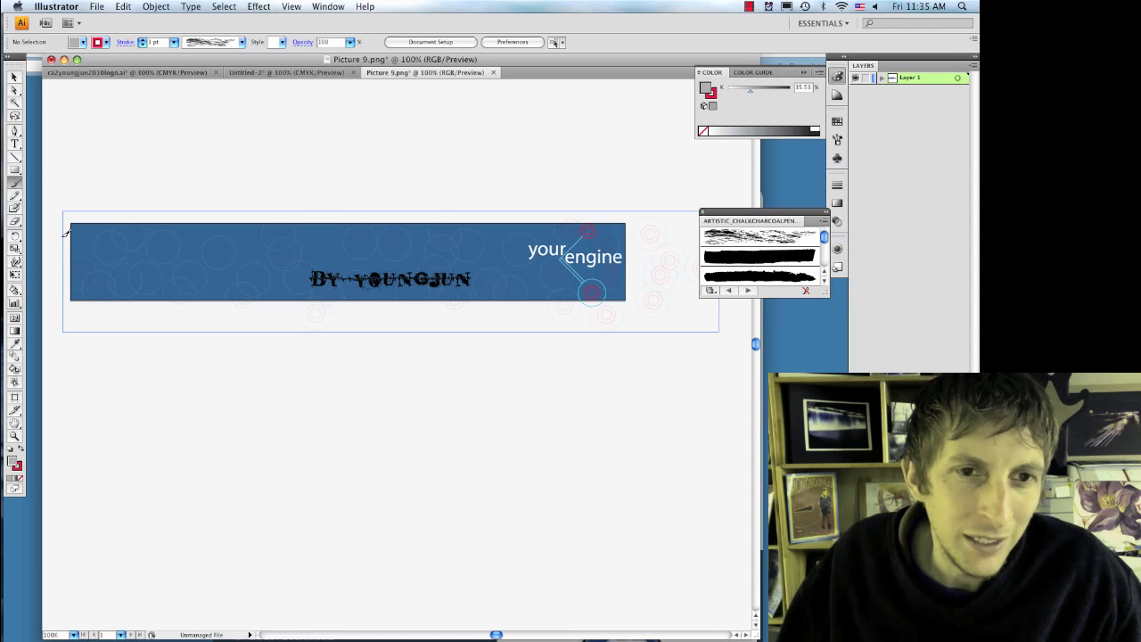
left_click_drag(636, 252, 633, 253)
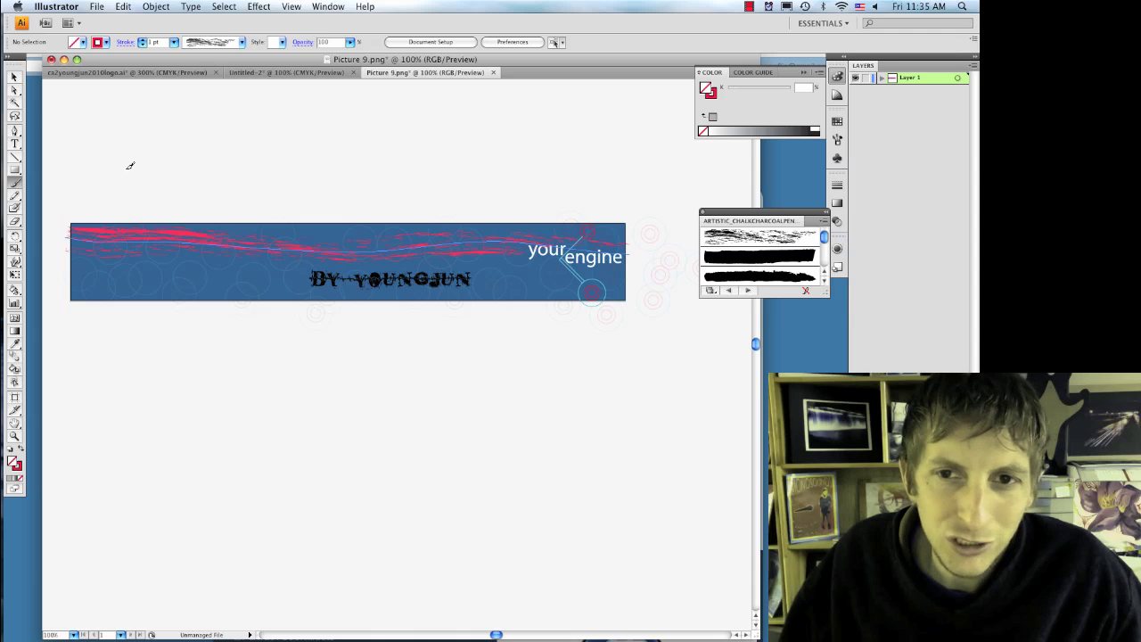
Step: Add an enlarged your engine logo copy with 7 pt strokes at the banner's left end
key("ctrl+z")
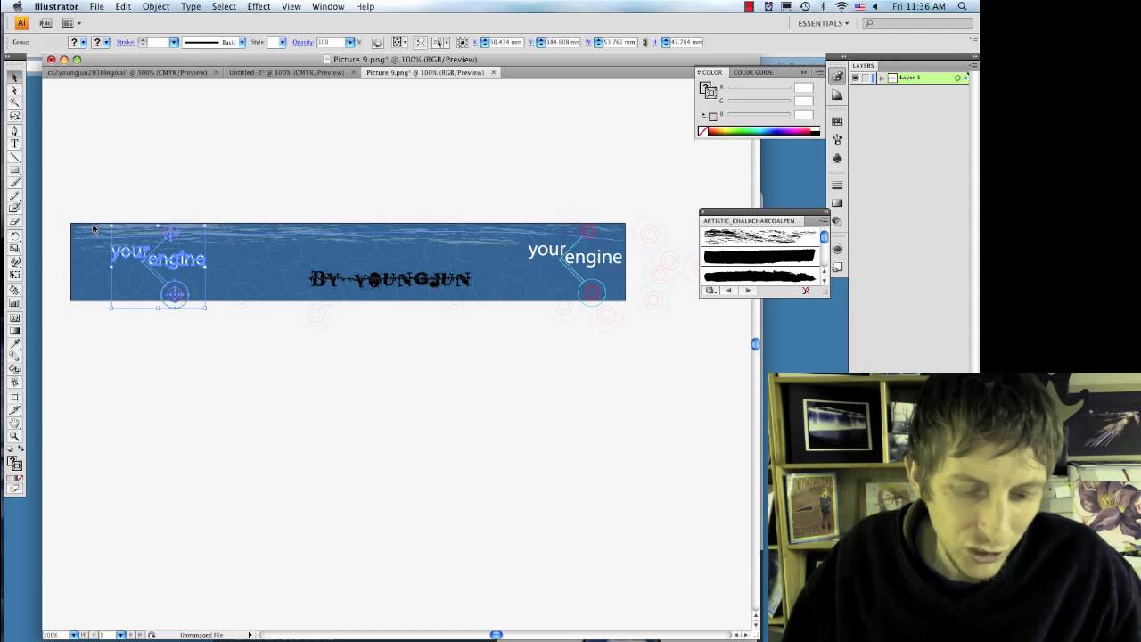
left_click_drag(111, 225, 77, 112)
scroll(71, 143, "left", 5)
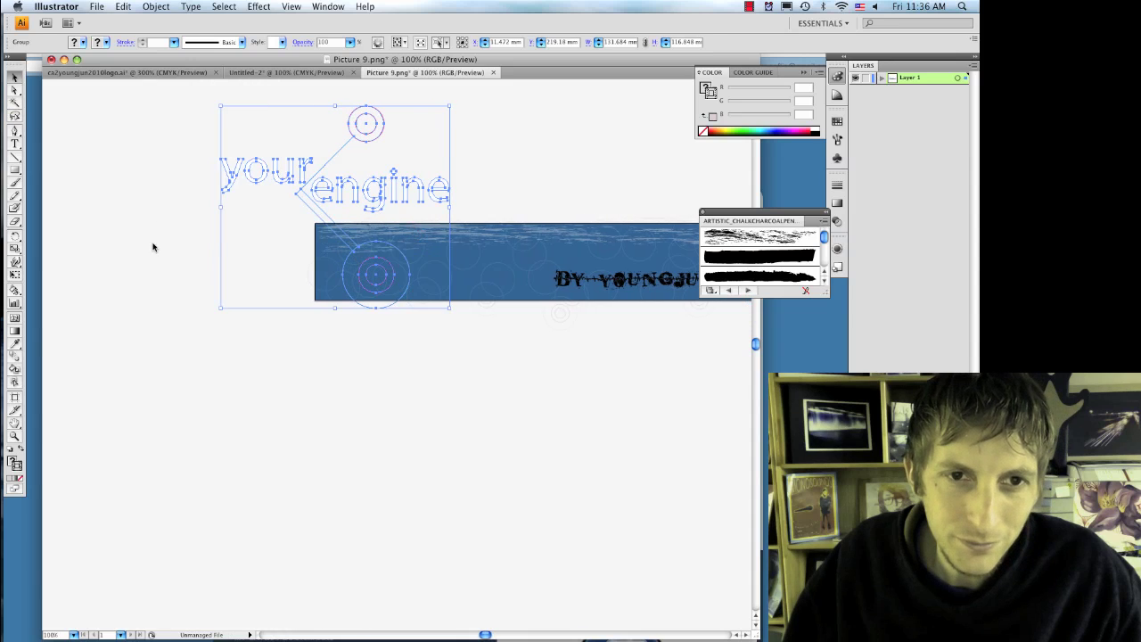
left_click(152, 247)
left_click(351, 259)
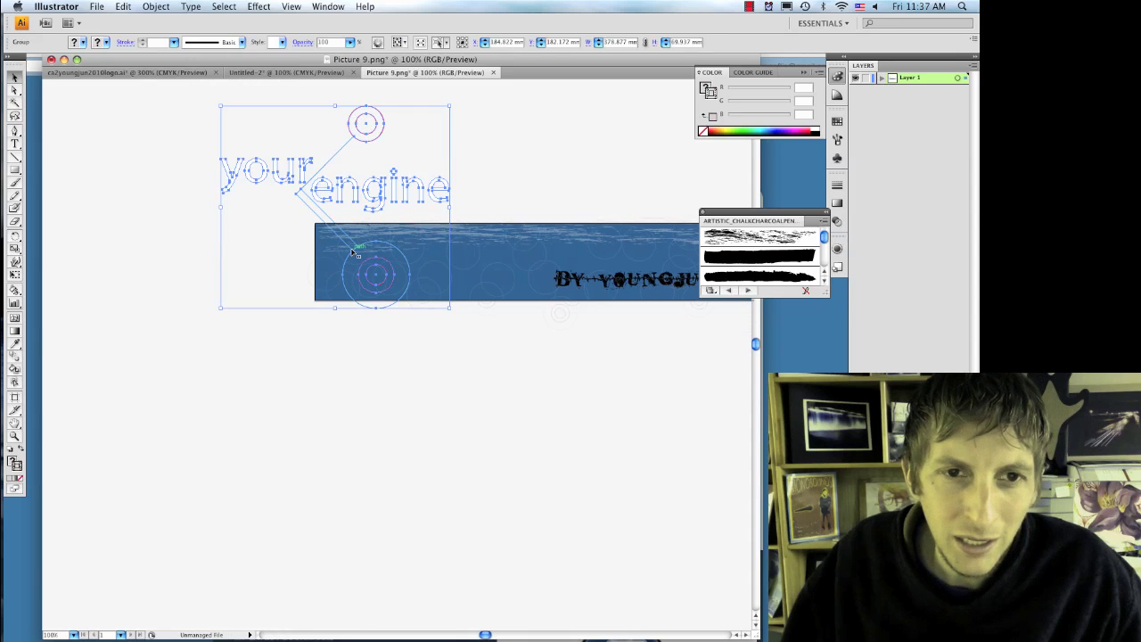
left_click(175, 43)
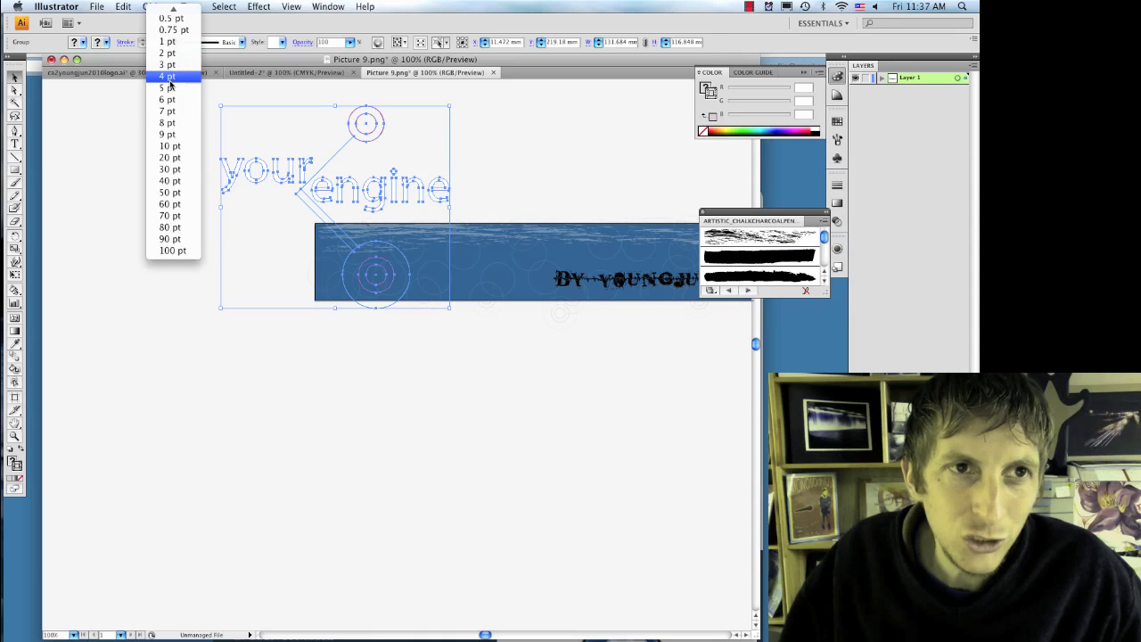
left_click(172, 117)
left_click(358, 417)
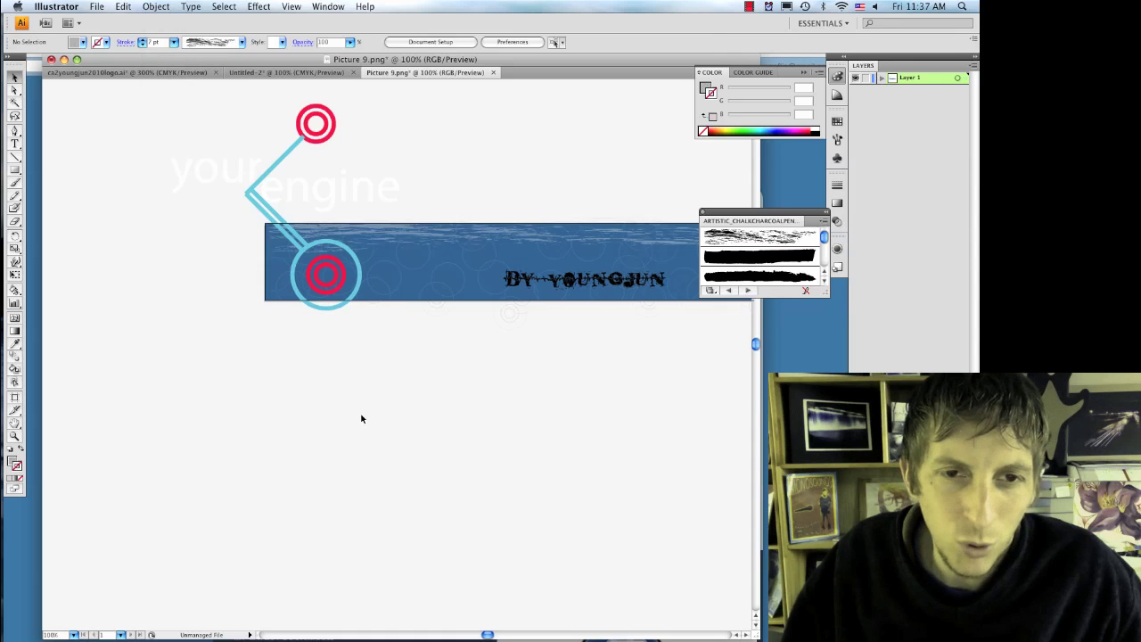
scroll(357, 412, "right", 5)
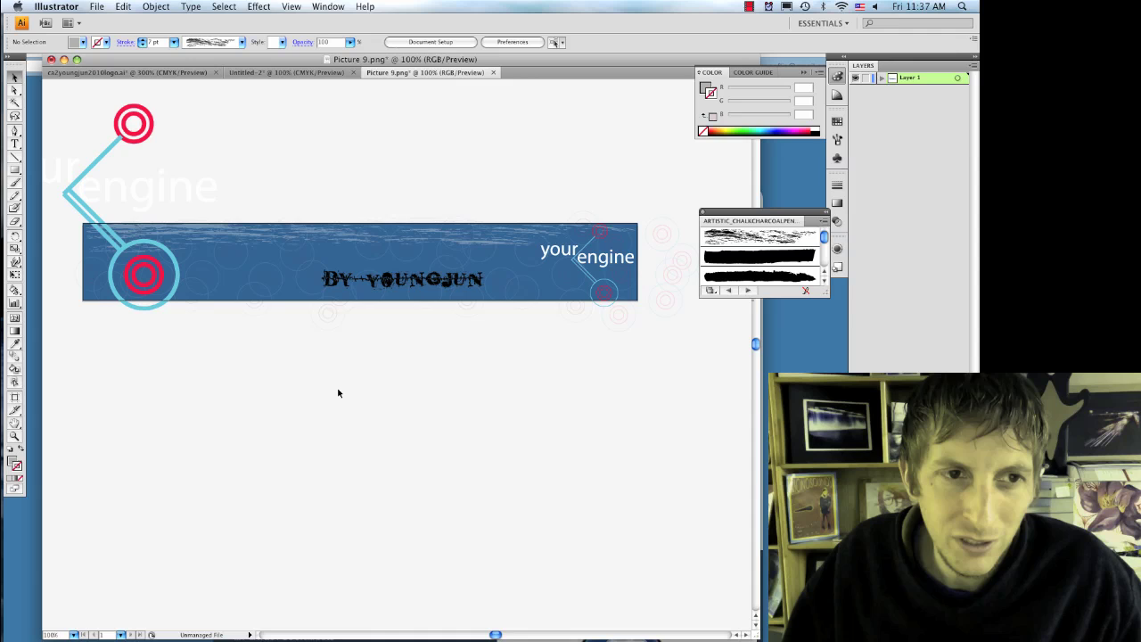
left_click(606, 256)
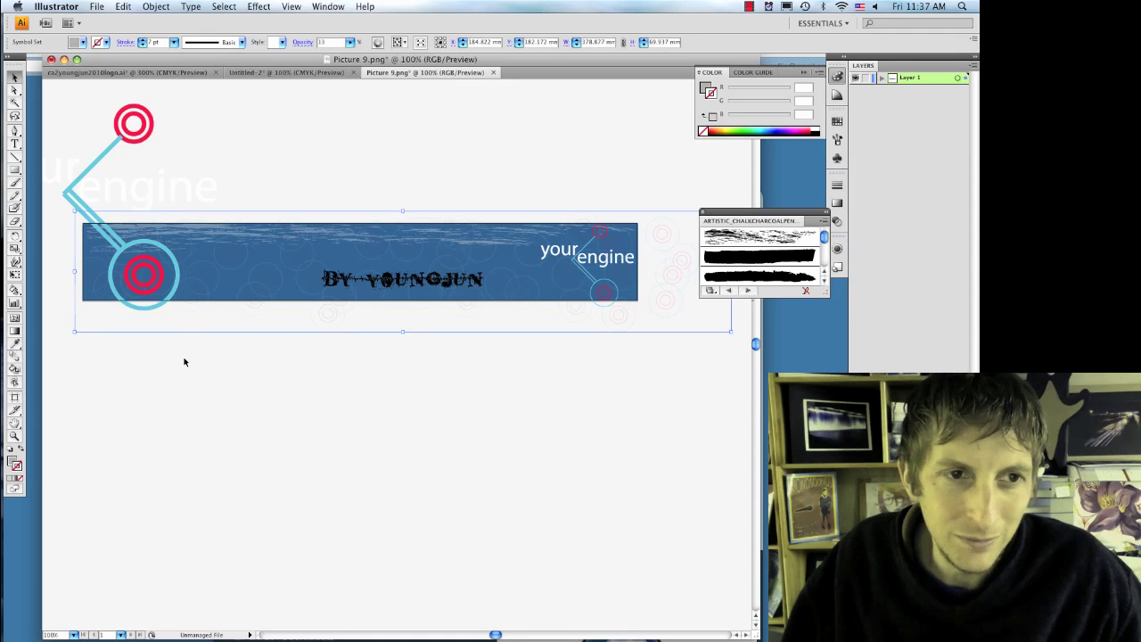
Step: Paste a faint your engine copy near the banner's top beside BY YOUNGJUN
key("super+v")
left_click_drag(357, 344, 246, 253)
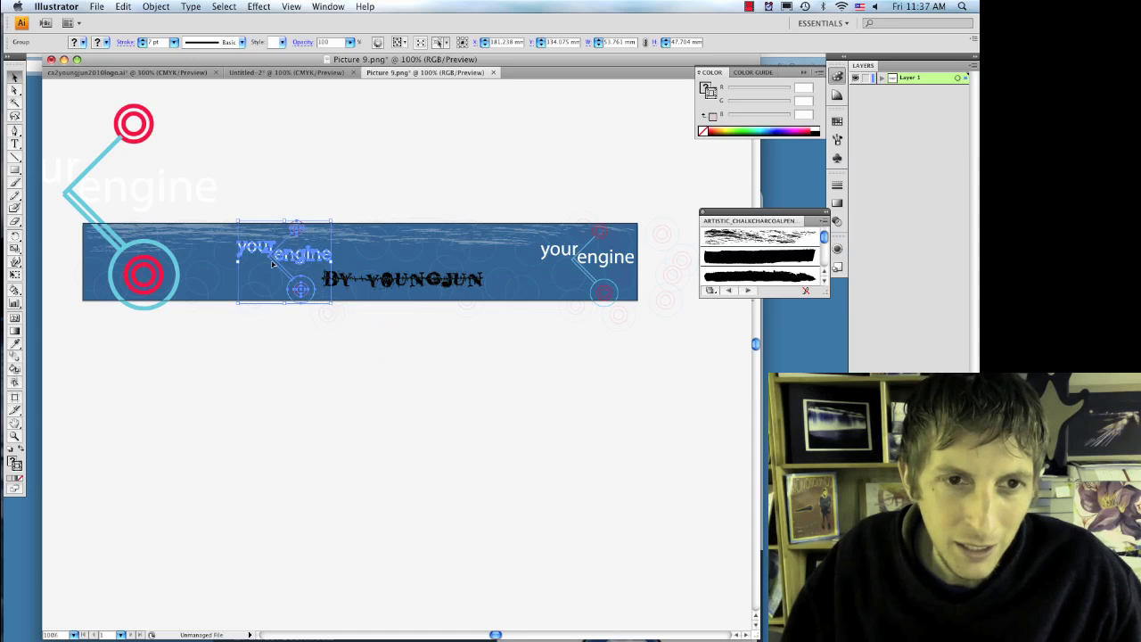
left_click(351, 43)
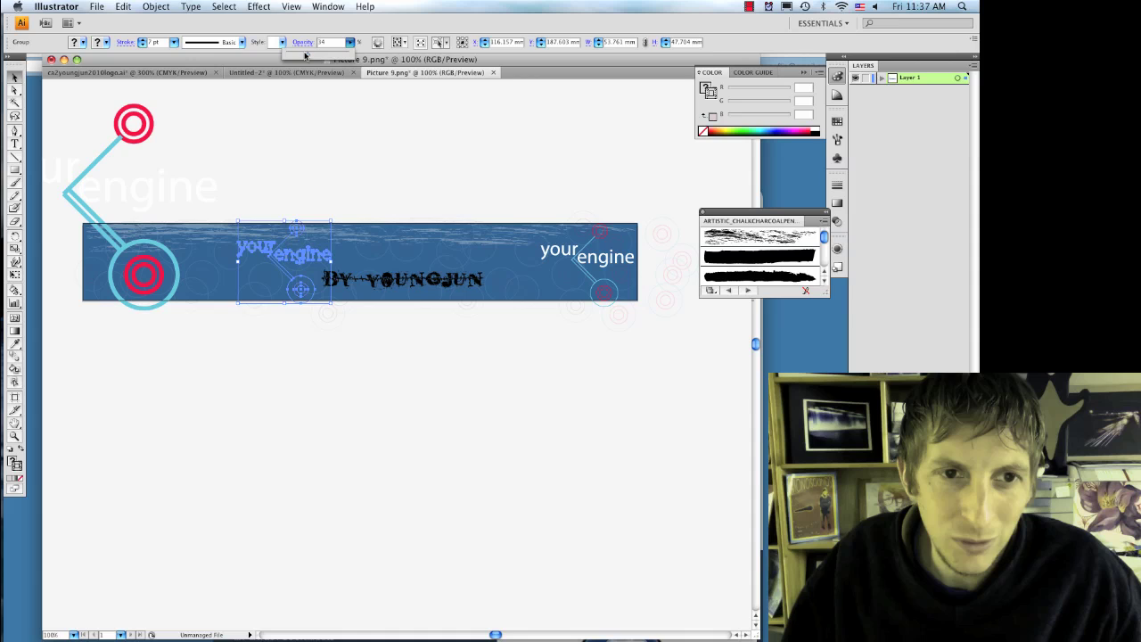
left_click(304, 429)
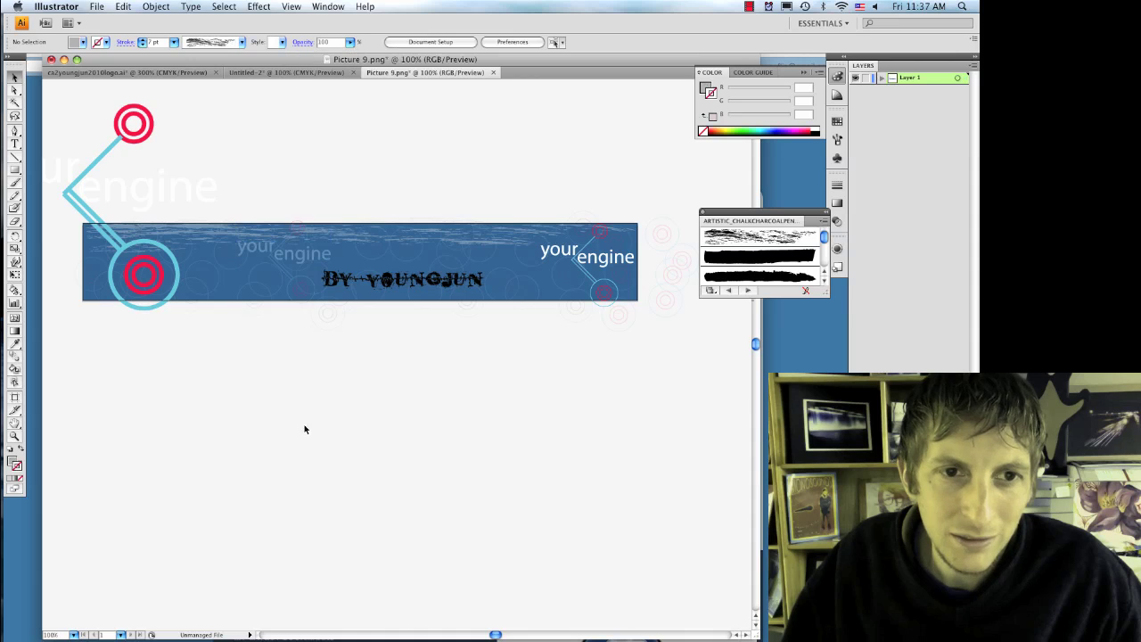
Step: Resize the your engine group, then undo twice to restore the layout
left_click(299, 286)
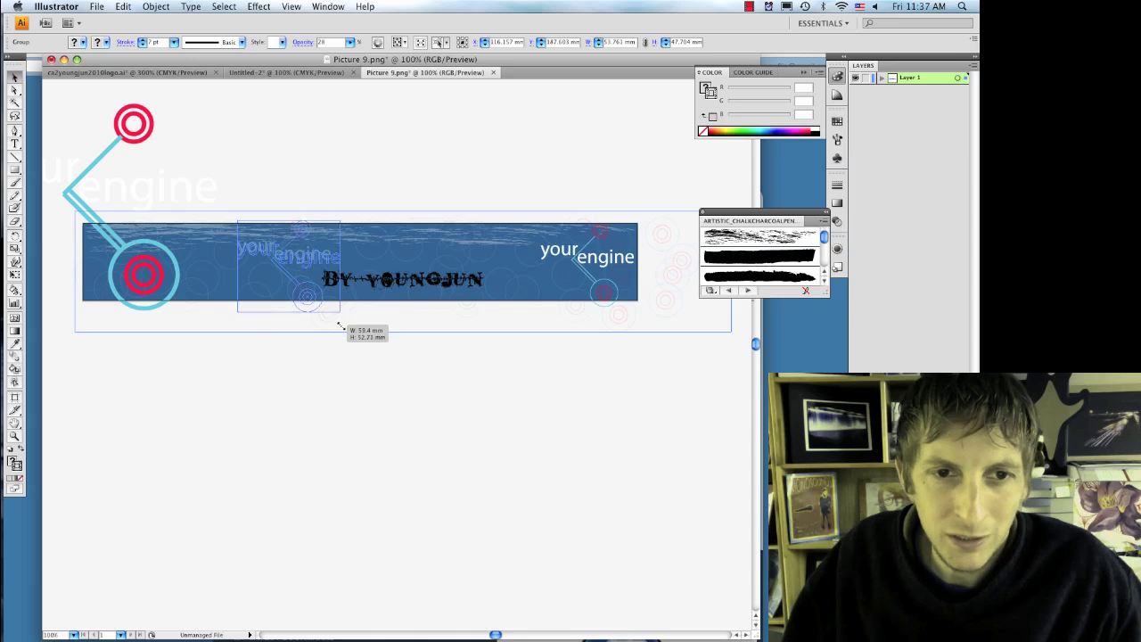
left_click_drag(328, 303, 346, 319)
left_click(316, 359)
key("ctrl+z")
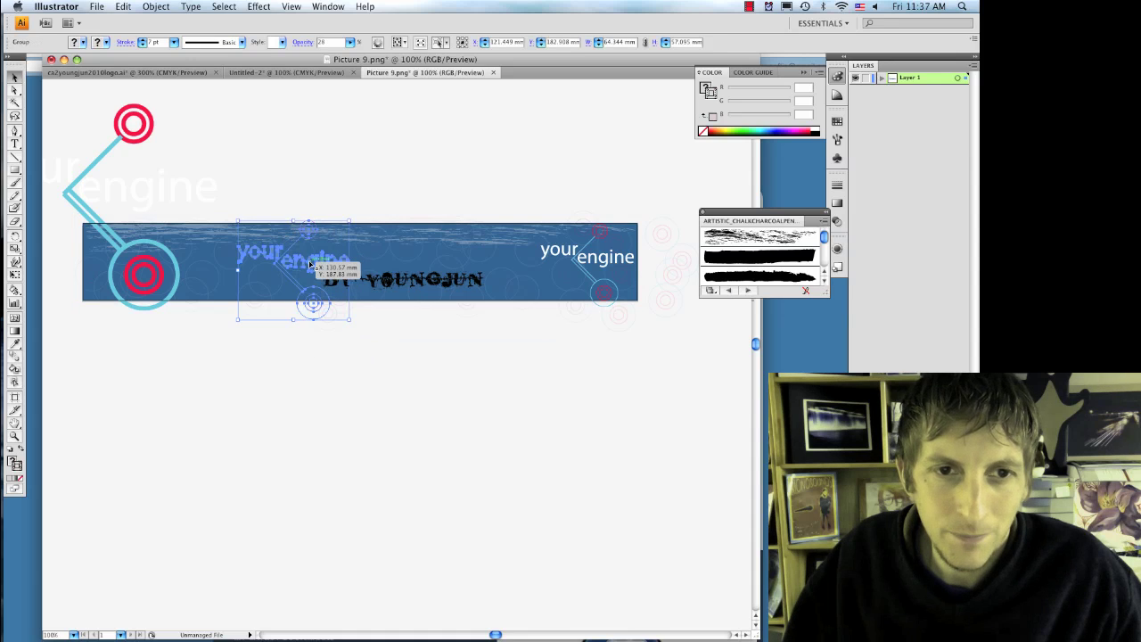
key("ctrl+z")
key("ctrl+z")
key("ctrl+z")
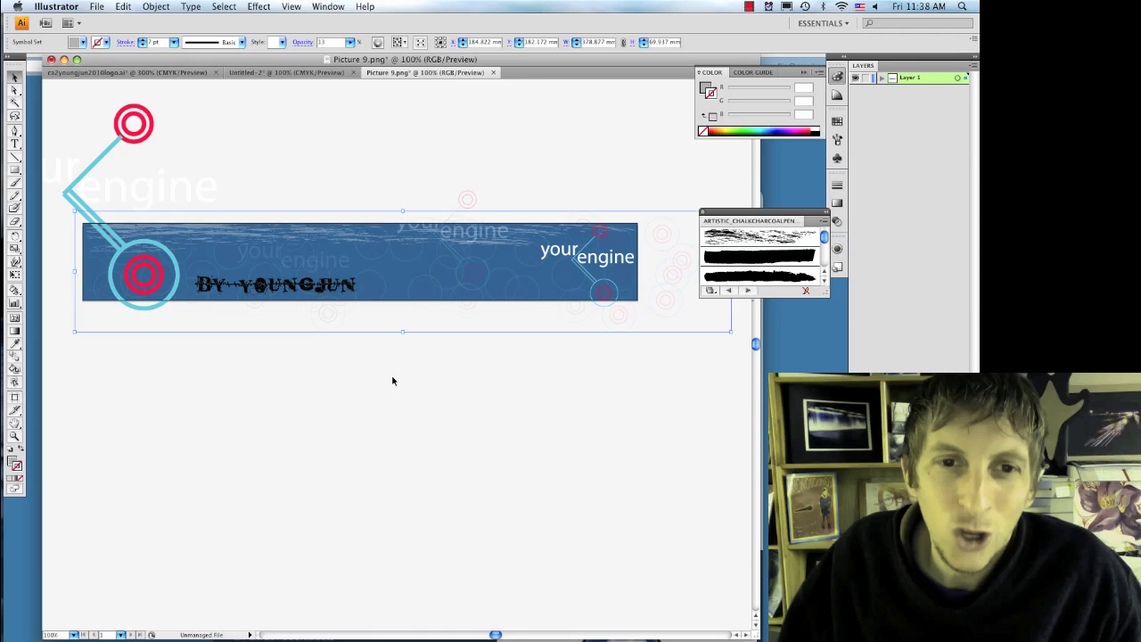
left_click(392, 380)
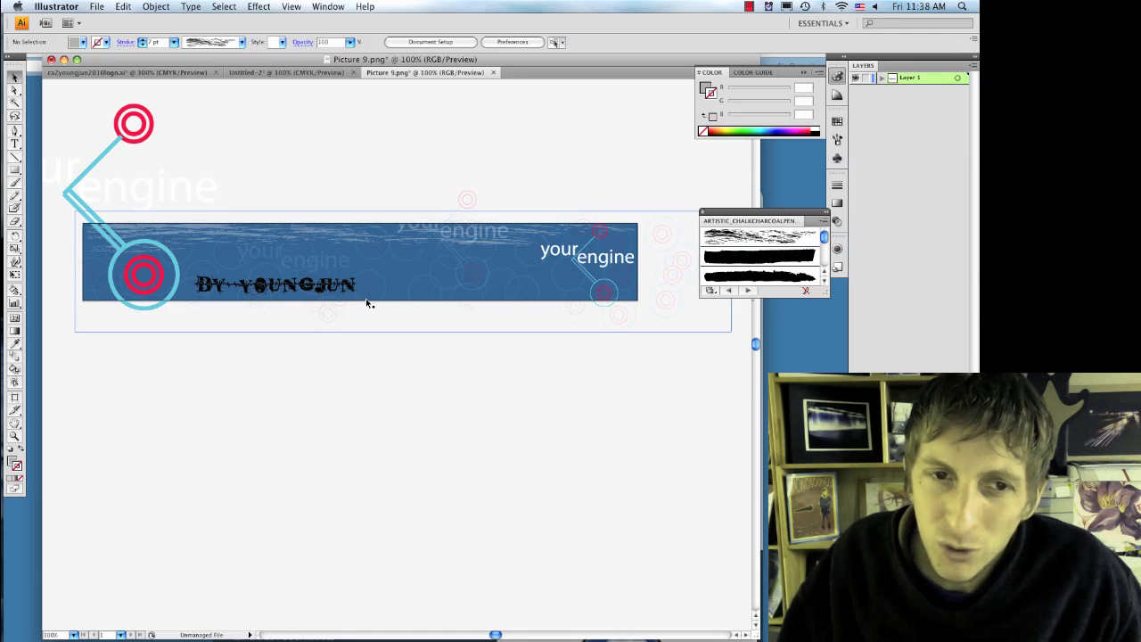
Step: Unlock all objects and delete the blue banner rectangle
left_click(124, 7)
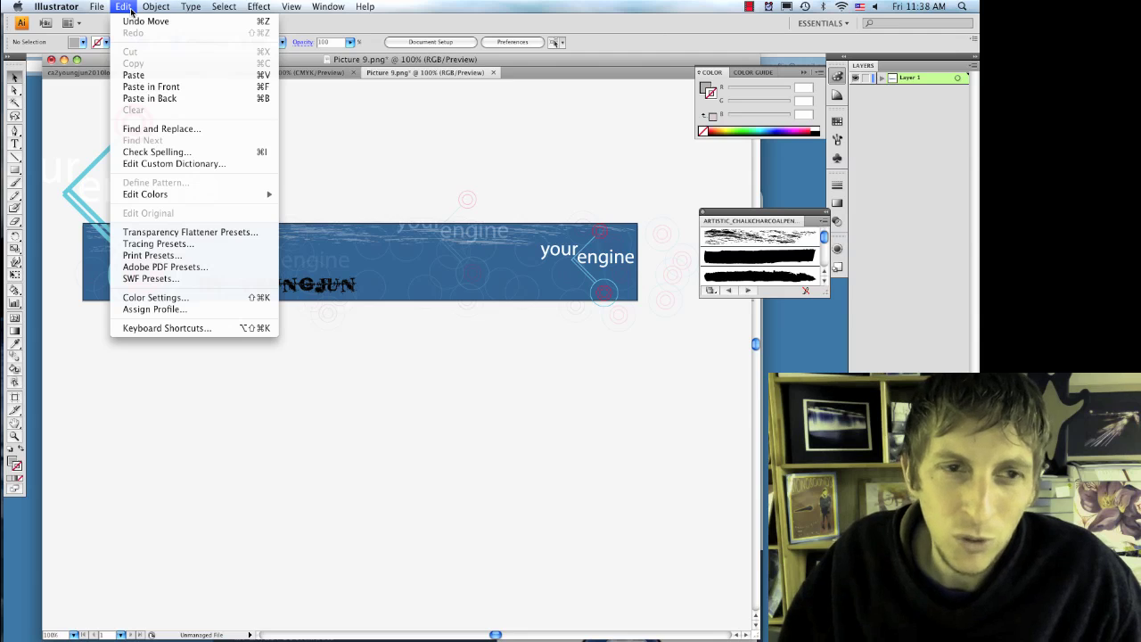
mouse_move(156, 7)
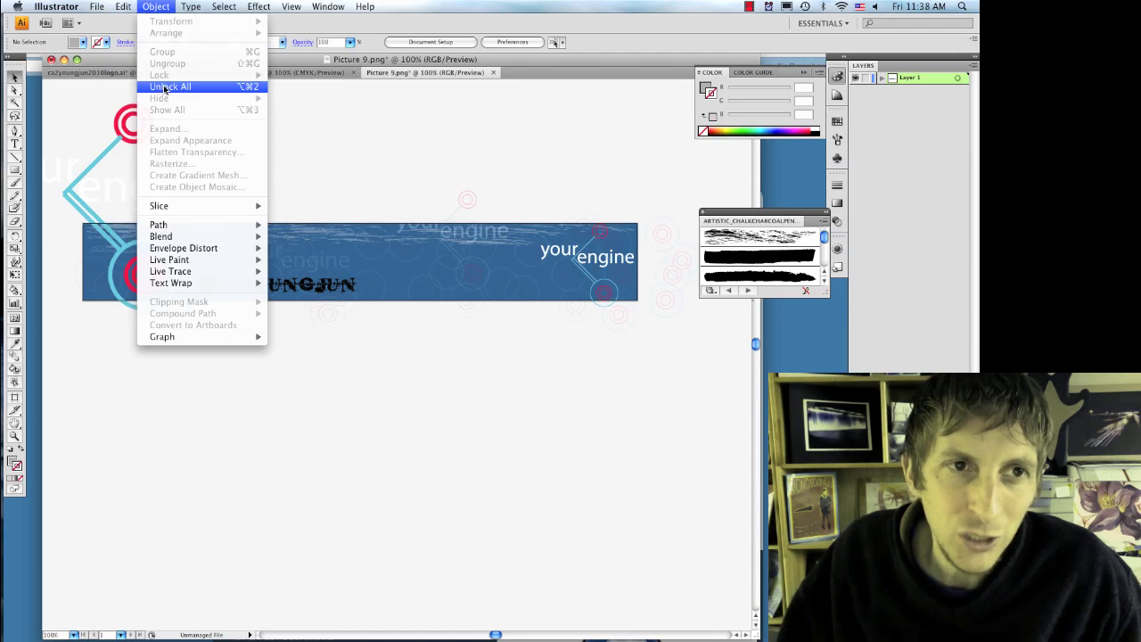
left_click(169, 87)
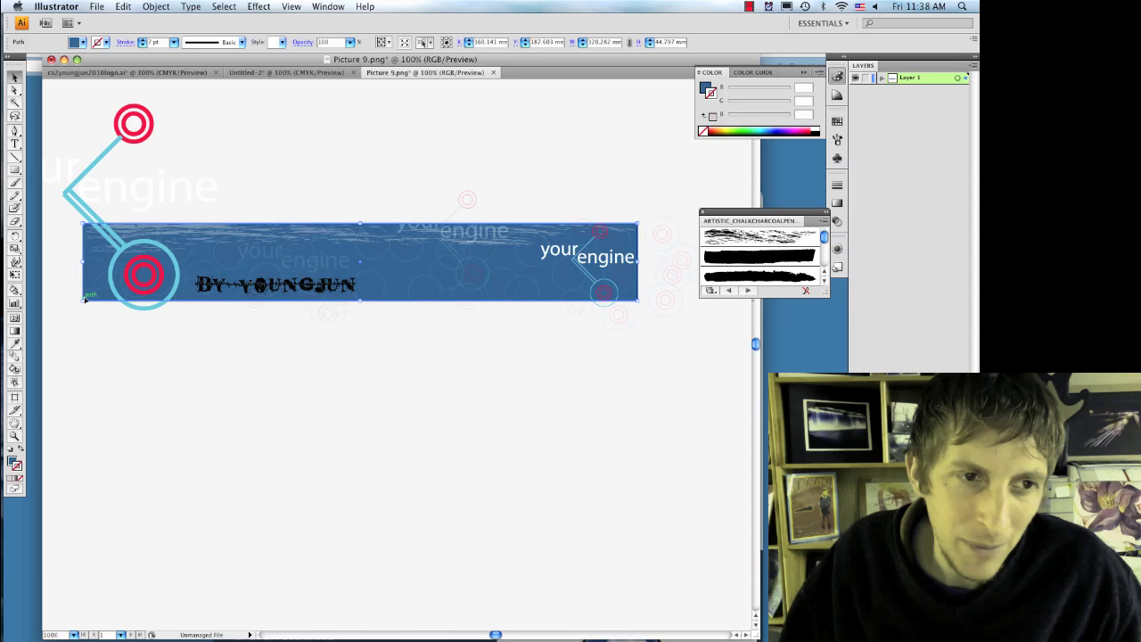
key("Delete")
left_click_drag(73, 210, 733, 334)
Step: Export the remaining artwork as transparent PNG banner1.png
left_click(96, 7)
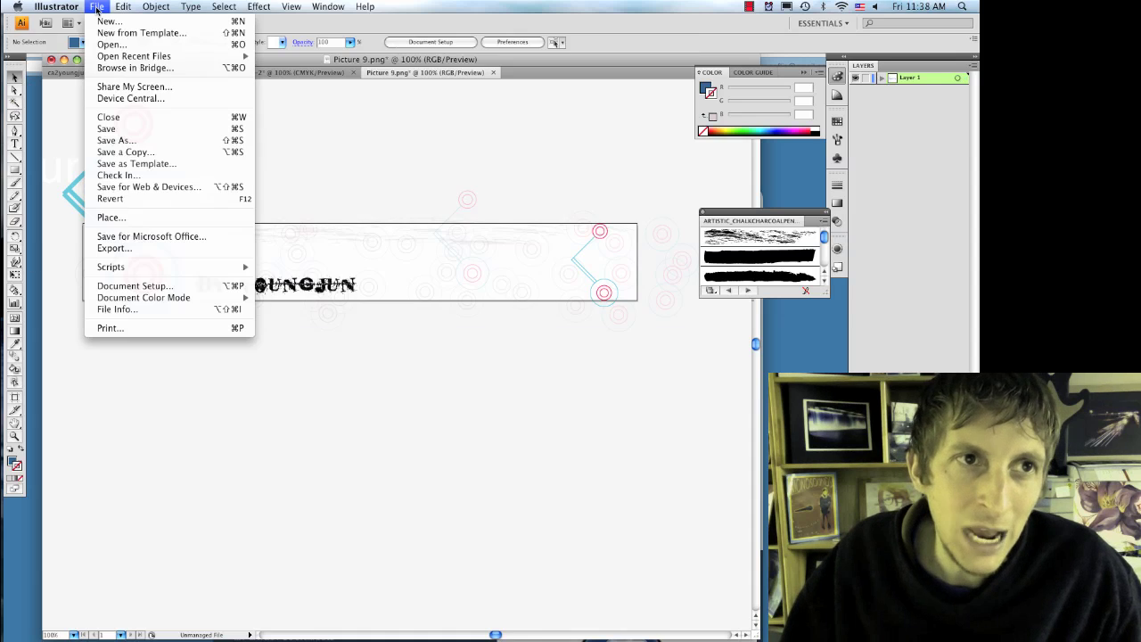
left_click(147, 248)
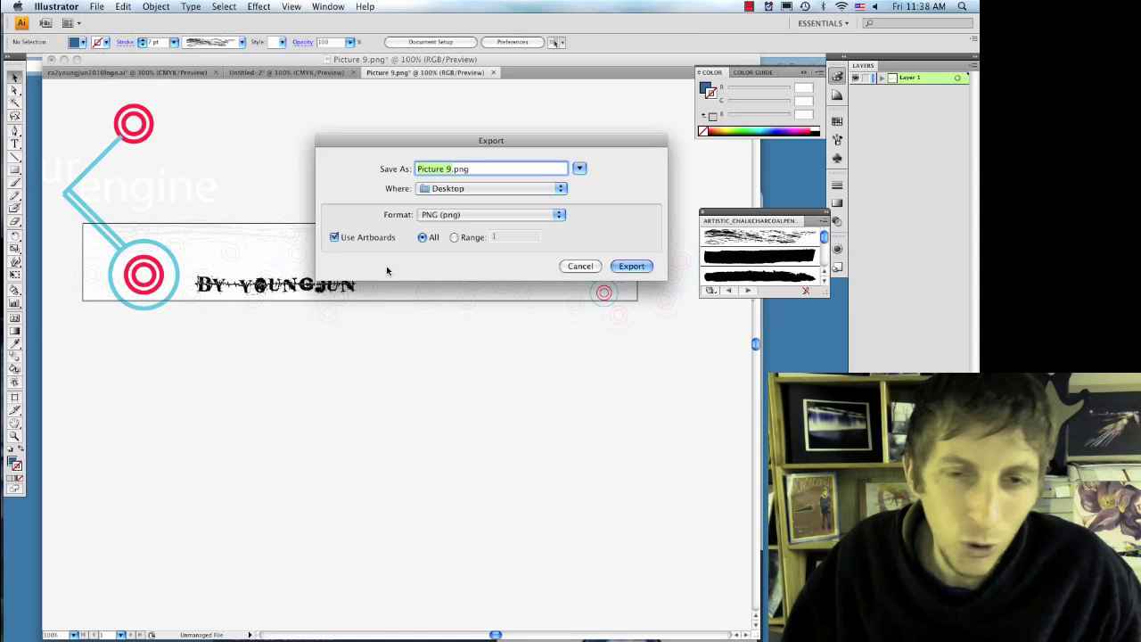
type("banner1")
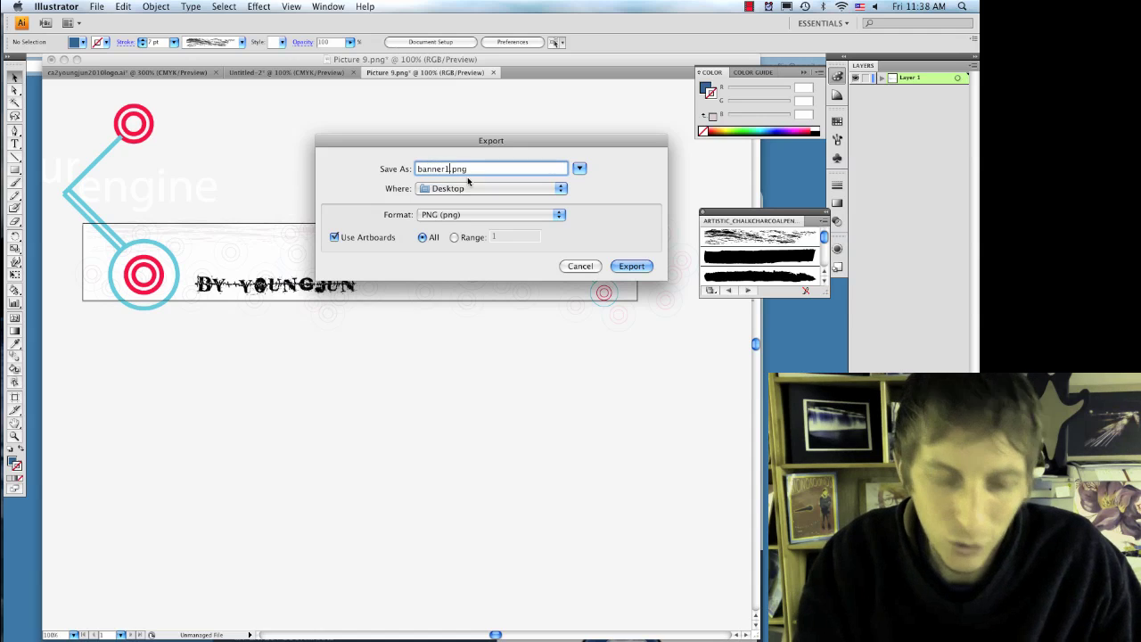
key("Return")
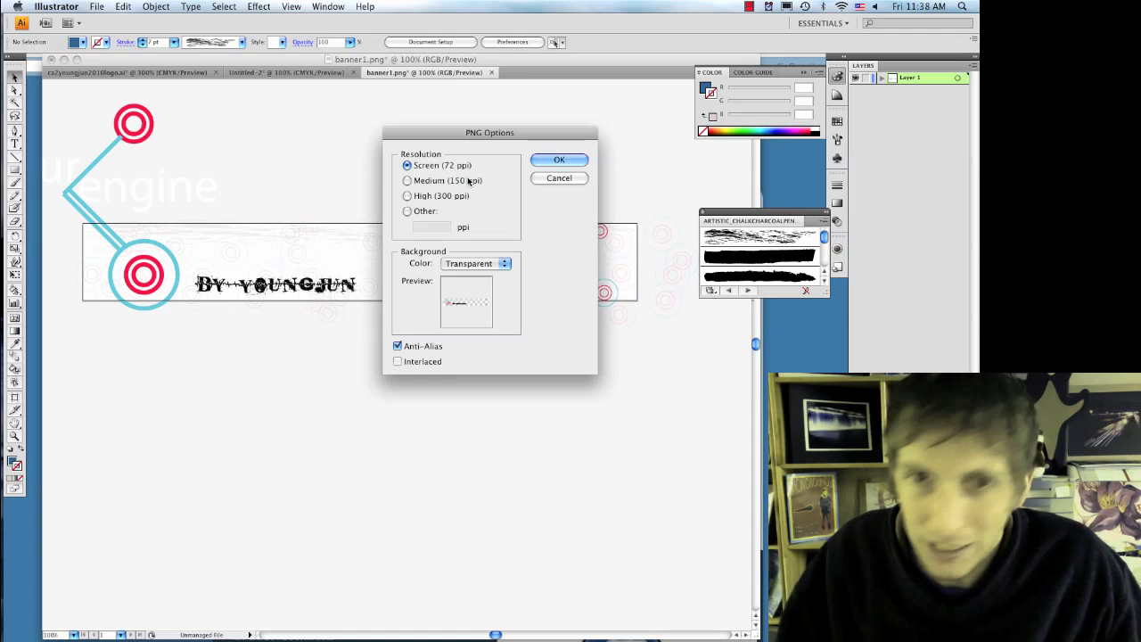
left_click(571, 159)
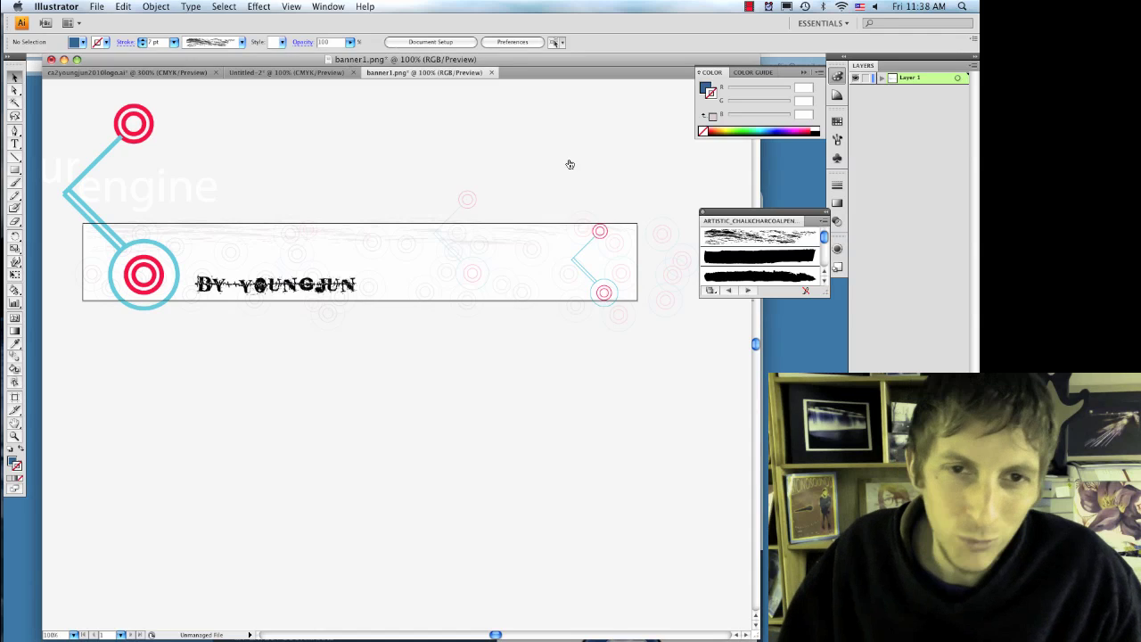
key("super+Tab")
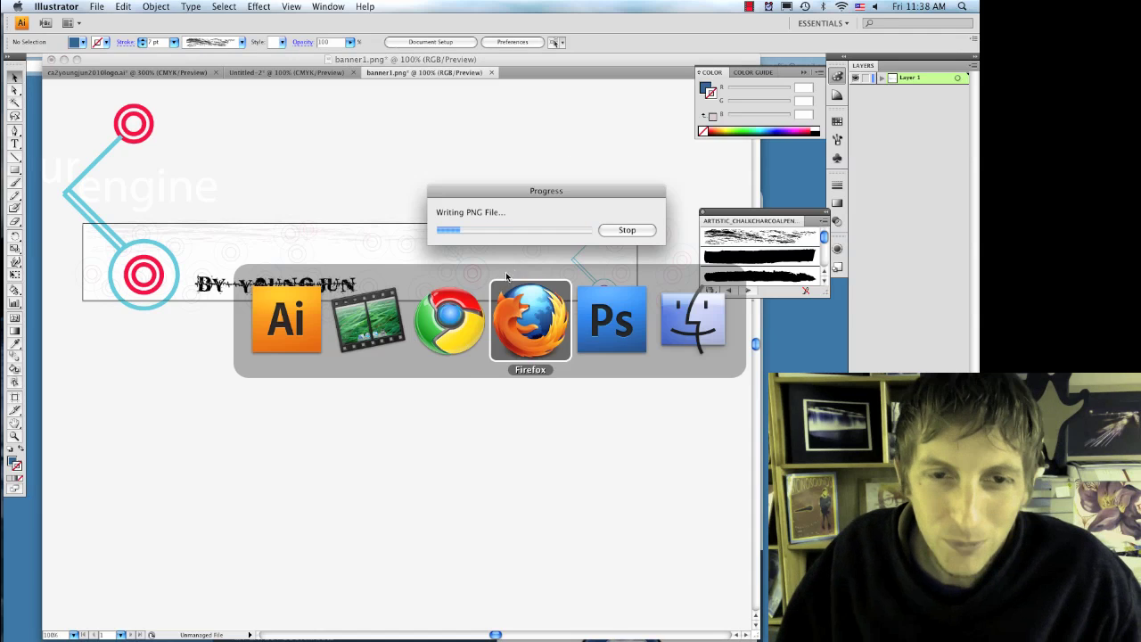
Step: Upload banner1.png as the Blogger header, shown instead of title and description
left_click(455, 301)
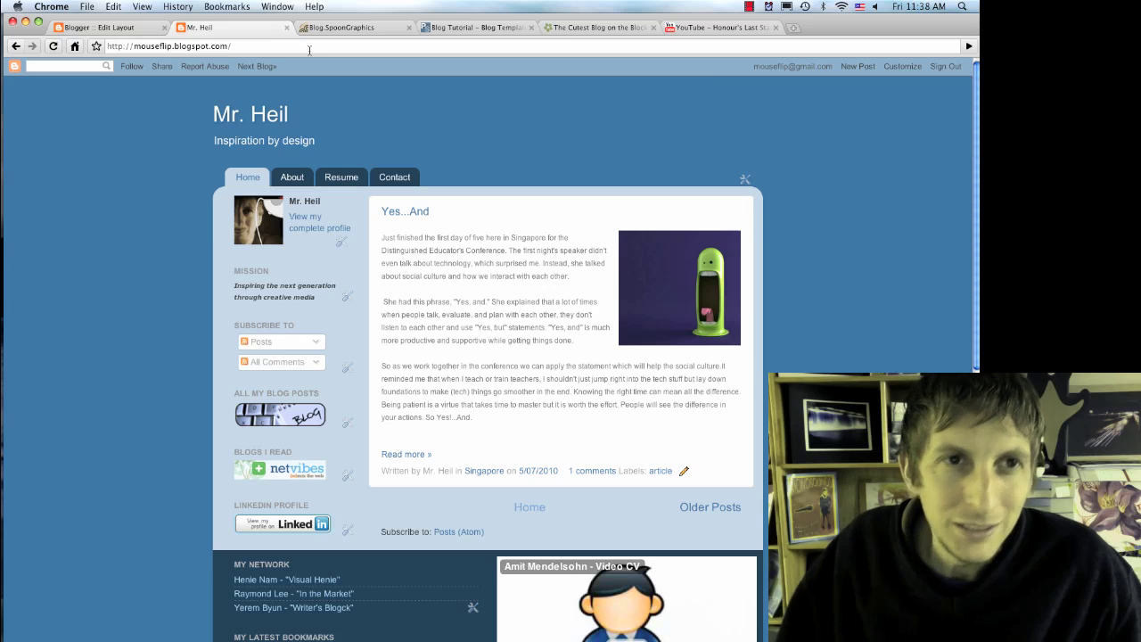
left_click(134, 28)
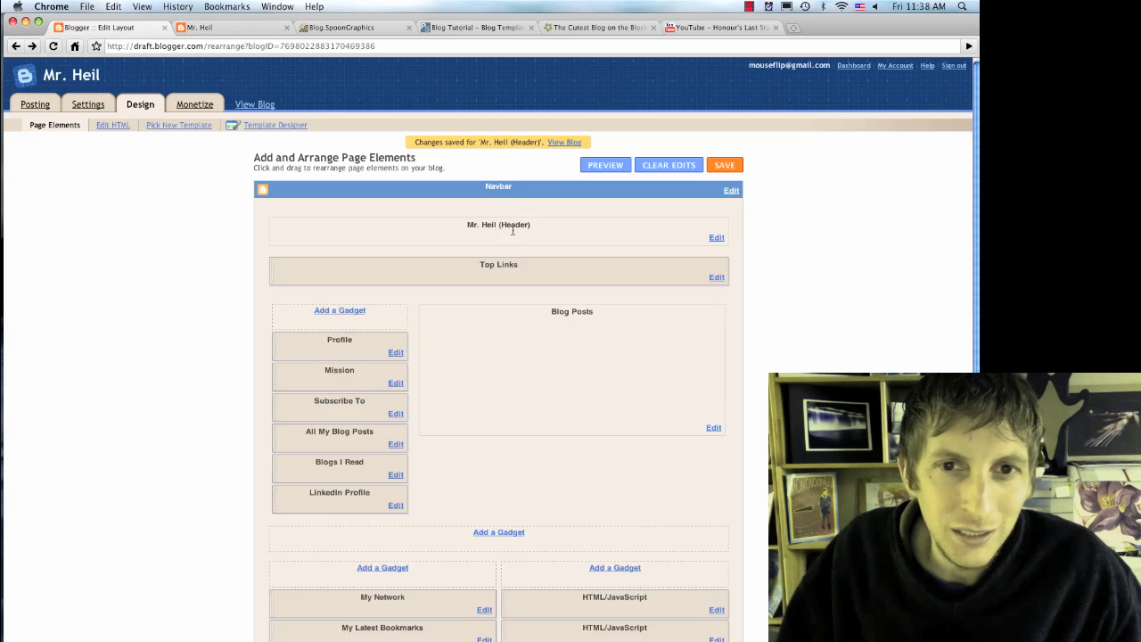
left_click(715, 239)
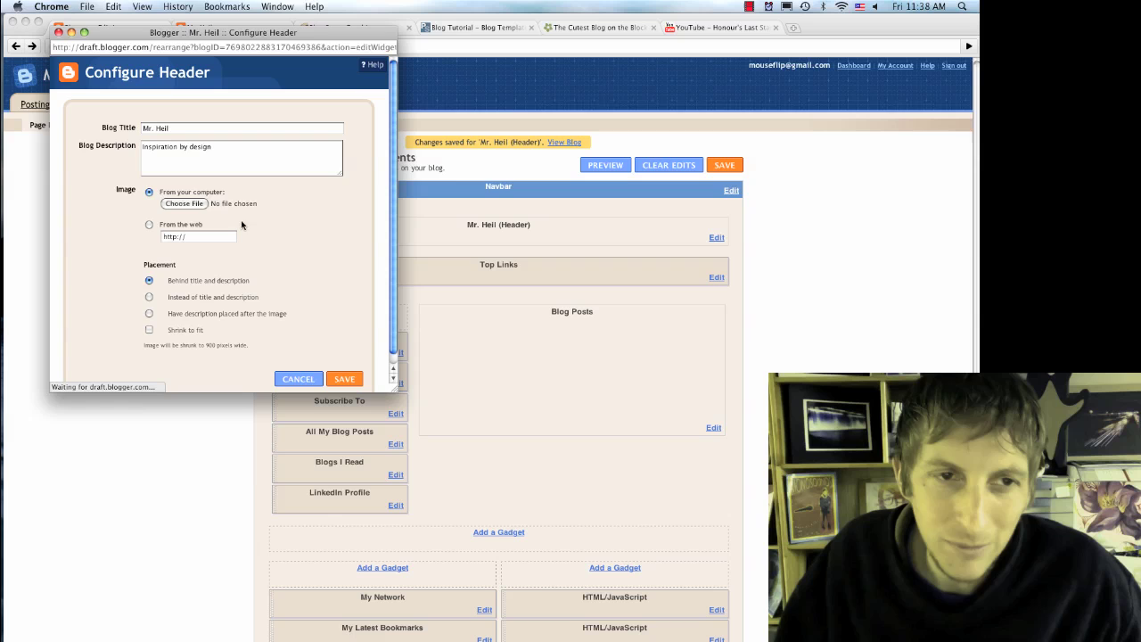
left_click(184, 204)
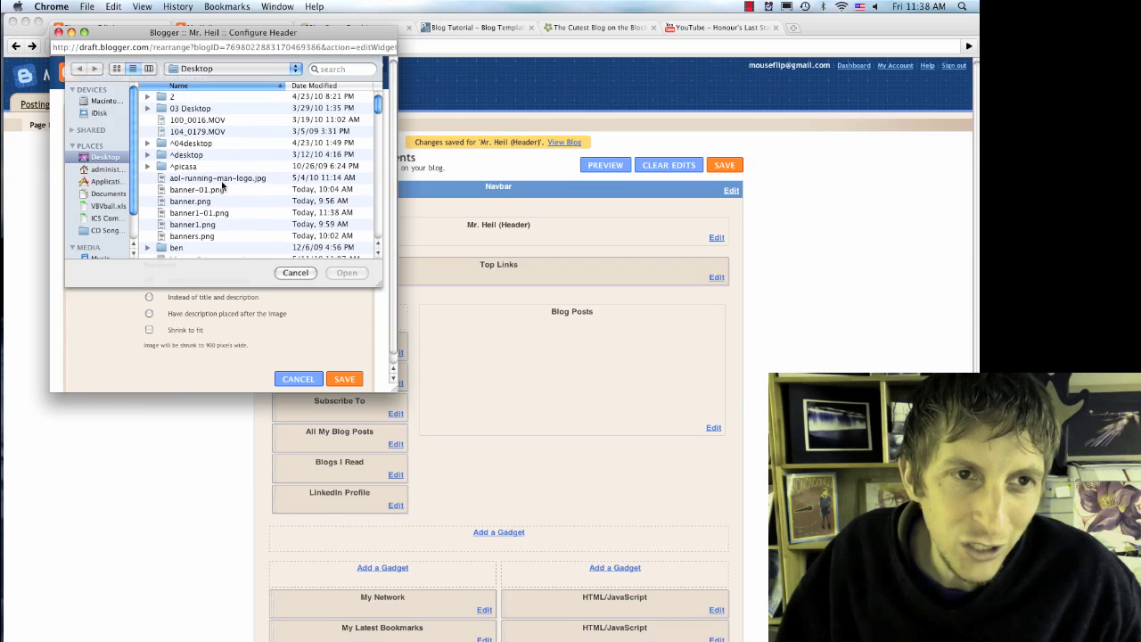
double_click(216, 224)
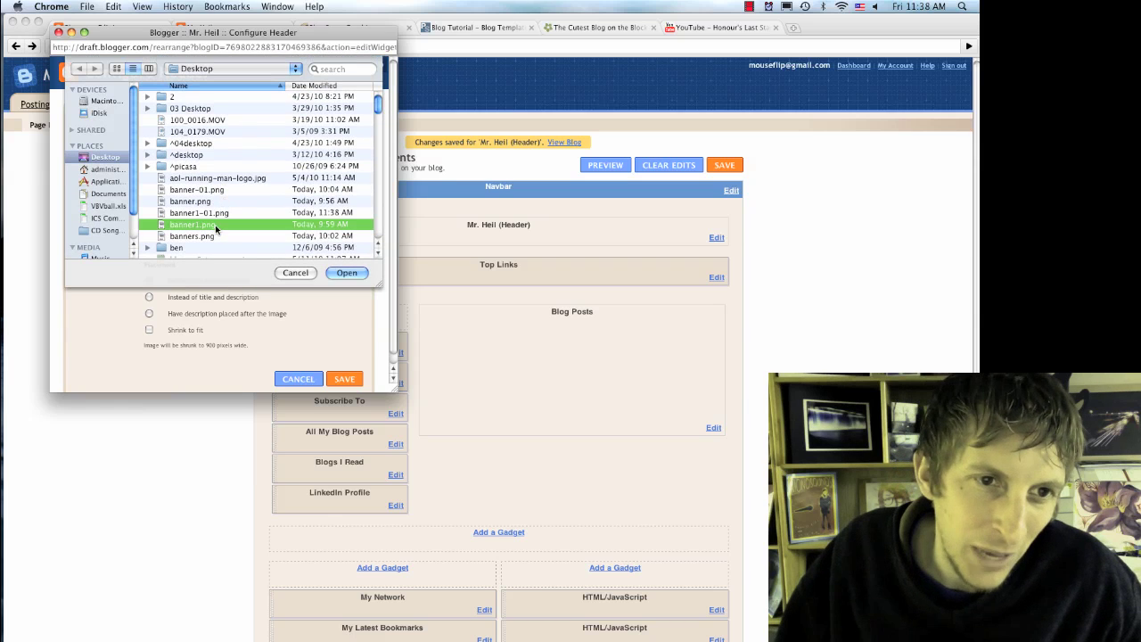
scroll(204, 323, "down", 2)
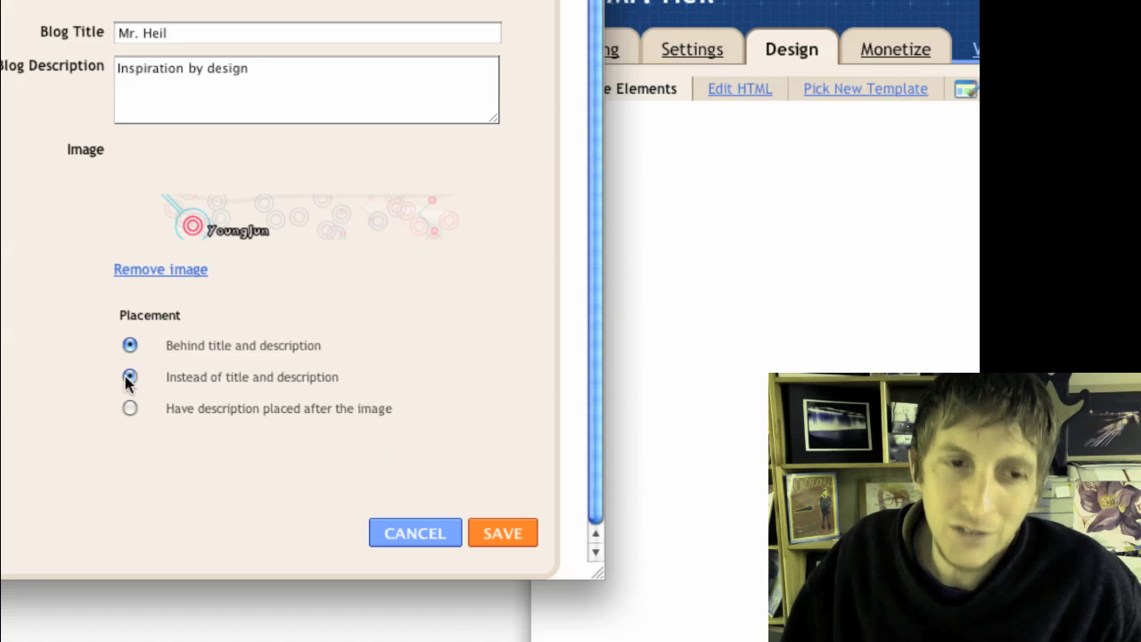
left_click(129, 377)
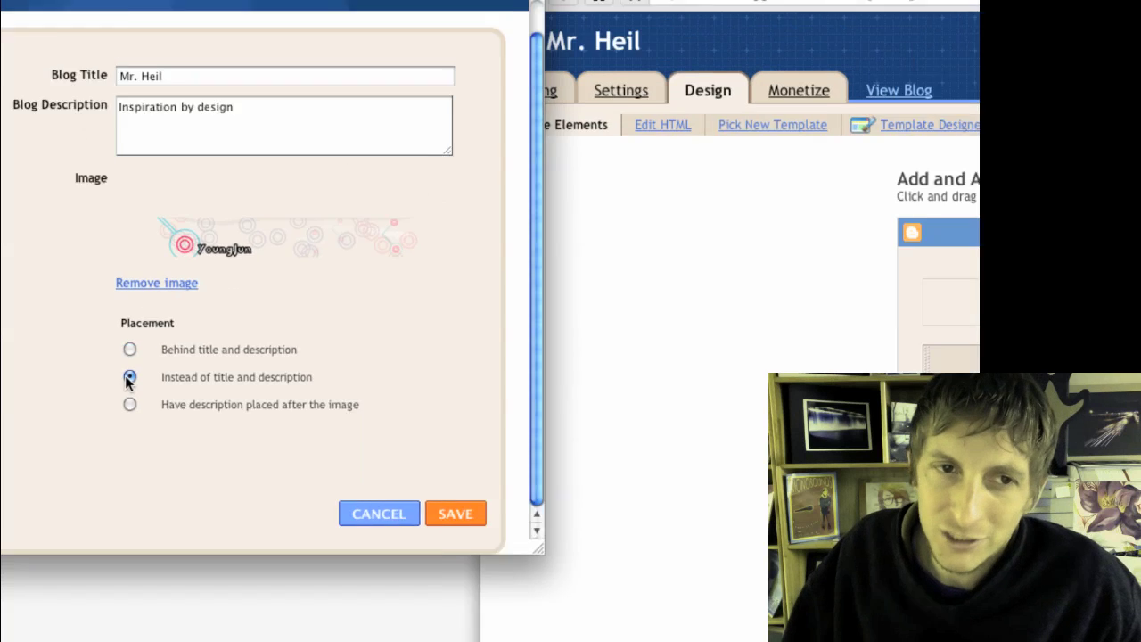
Step: Save the header, reload the live blog in a maximised window, then return to Layout
left_click(240, 431)
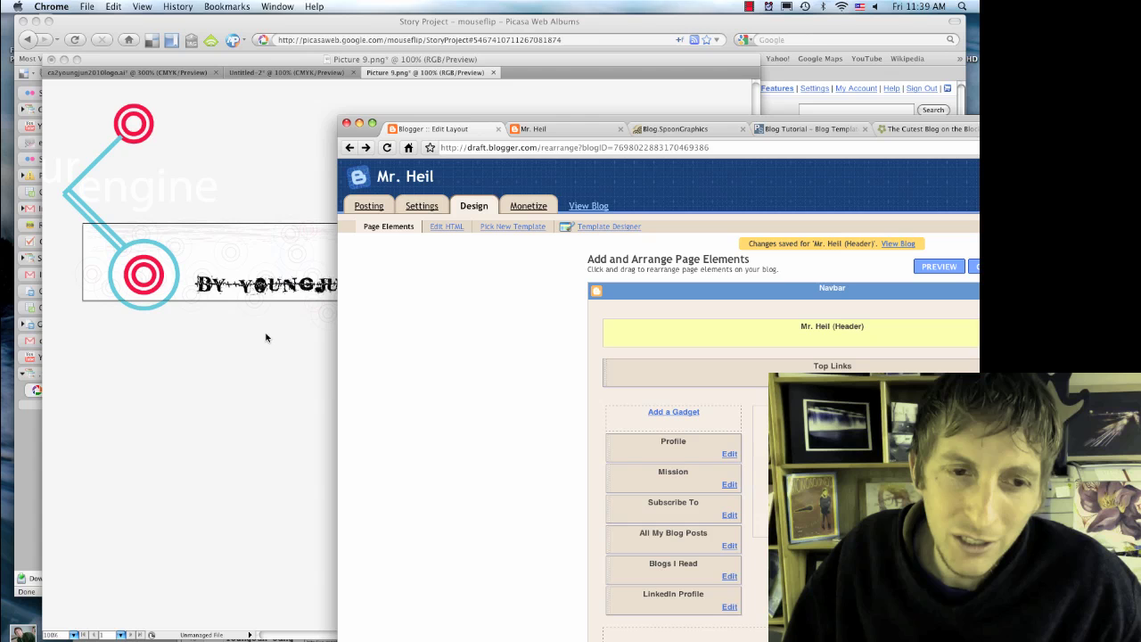
left_click(560, 129)
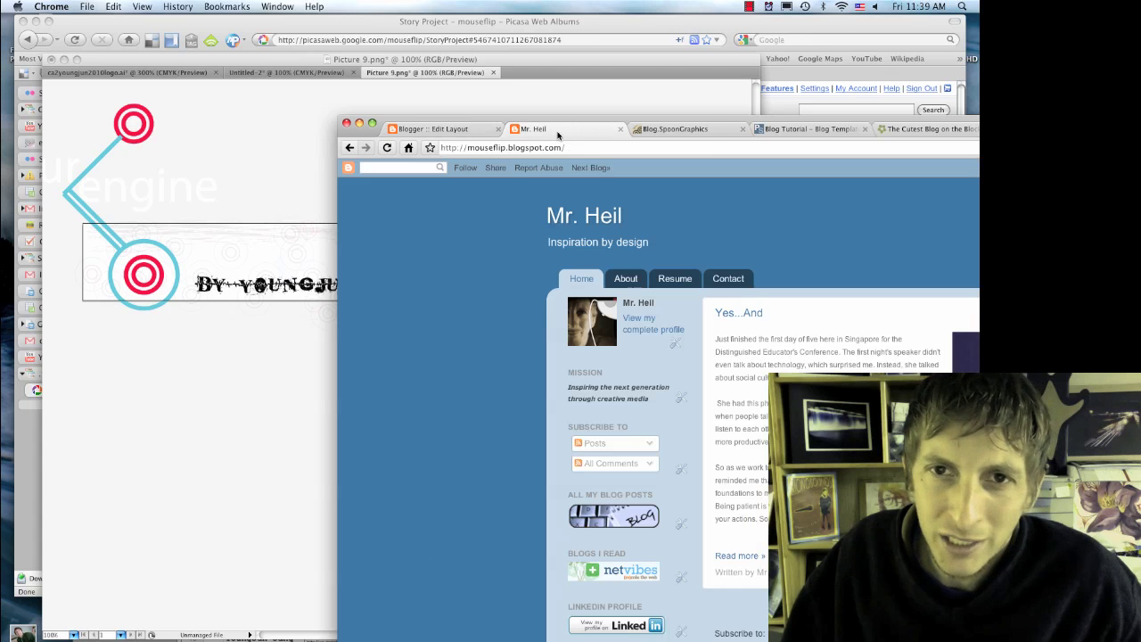
key("super+r")
double_click(606, 118)
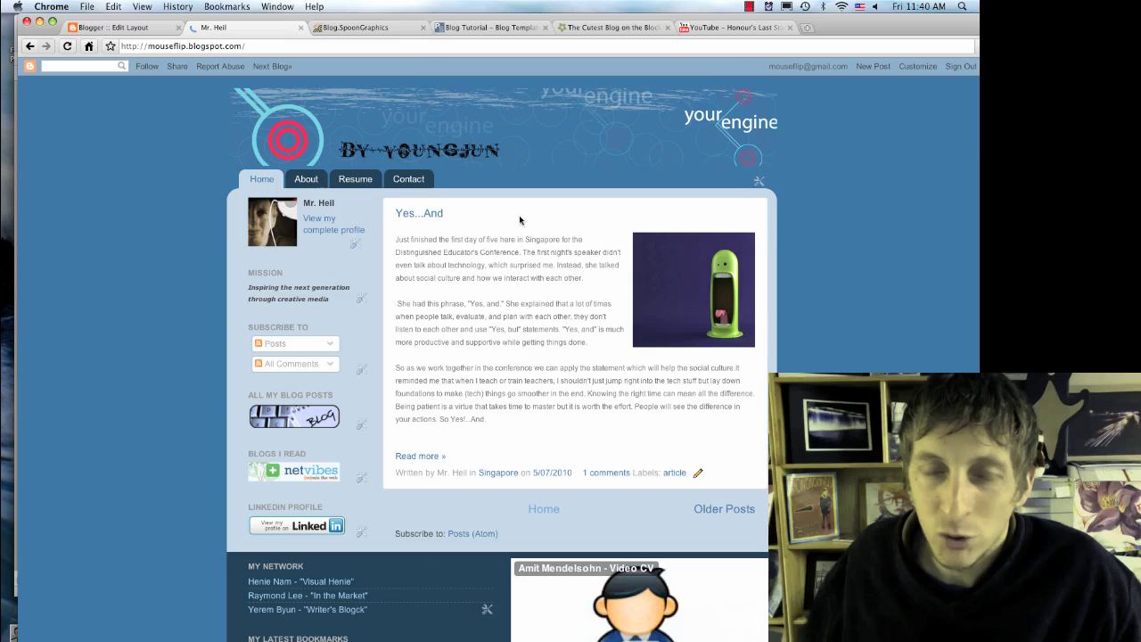
left_click(131, 29)
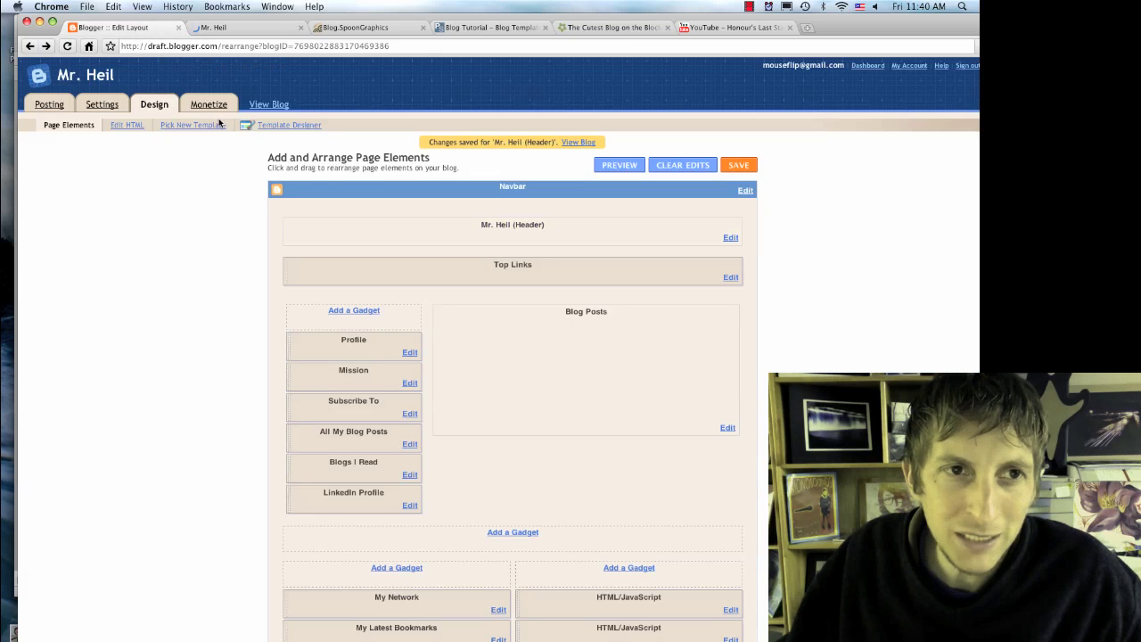
Step: Apply the brown suggested theme from Template Designer's Background settings, giving the blog a warm orange background
left_click(273, 126)
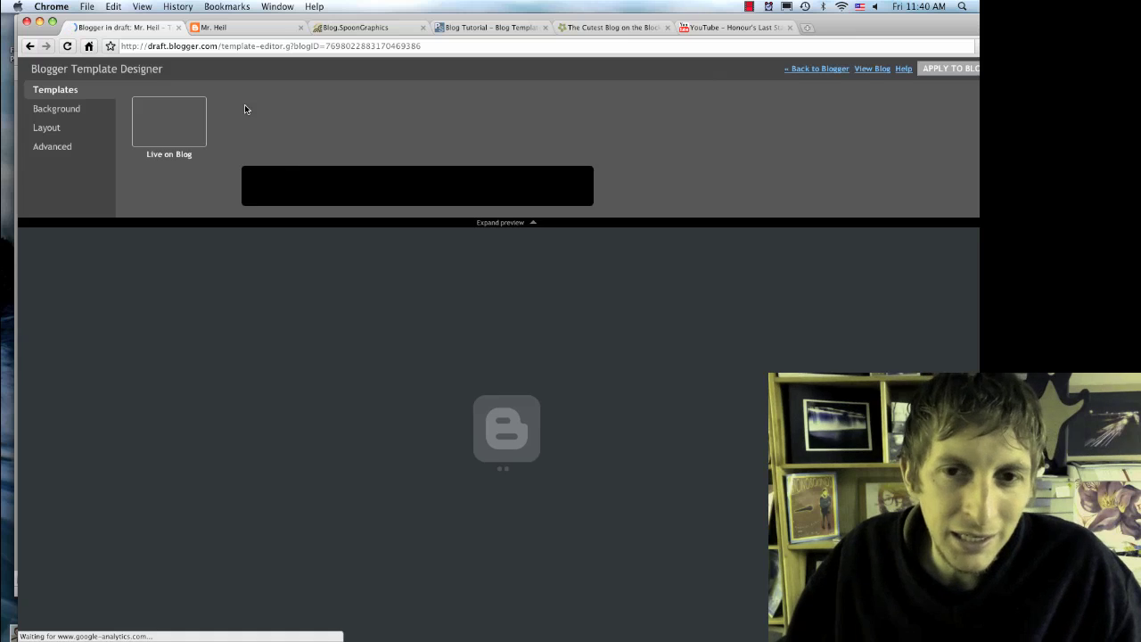
left_click(56, 108)
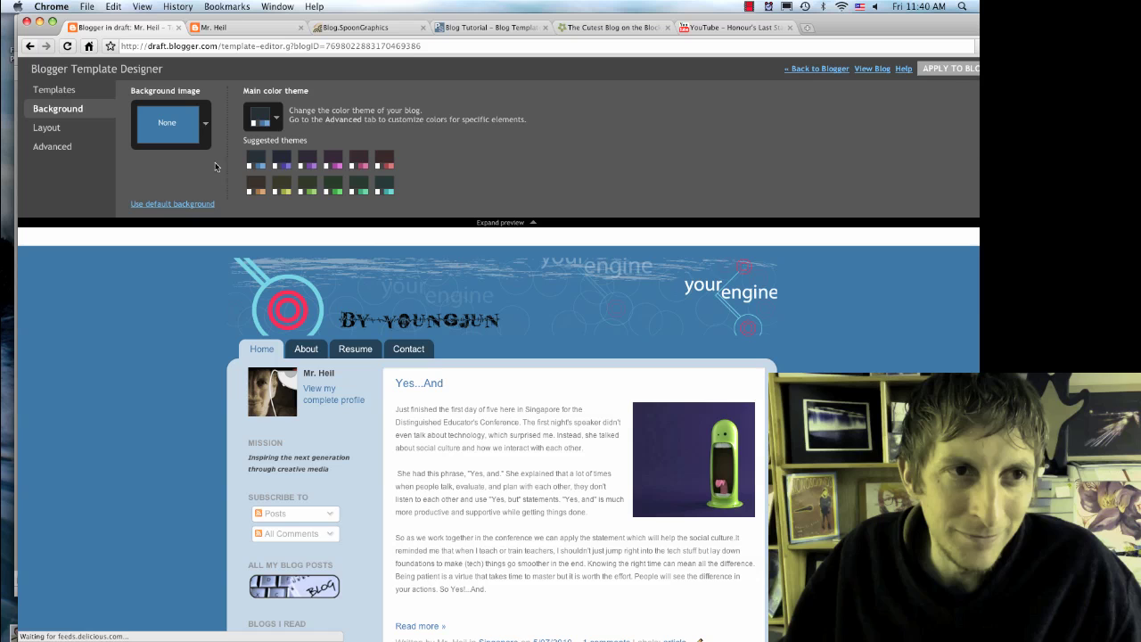
left_click(257, 188)
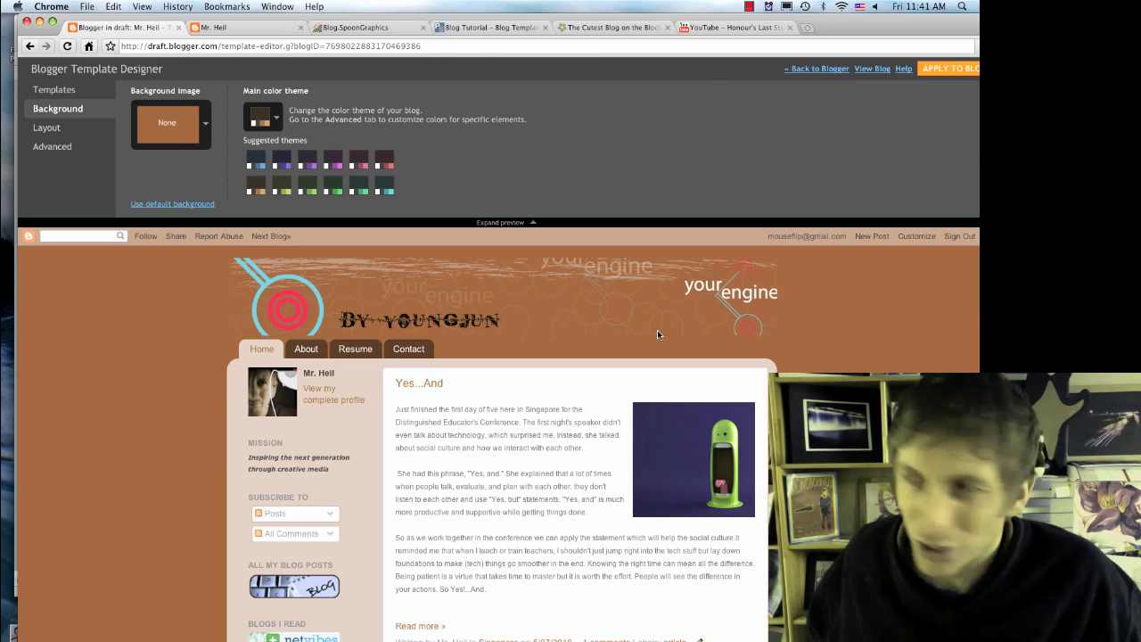
key("super+Tab")
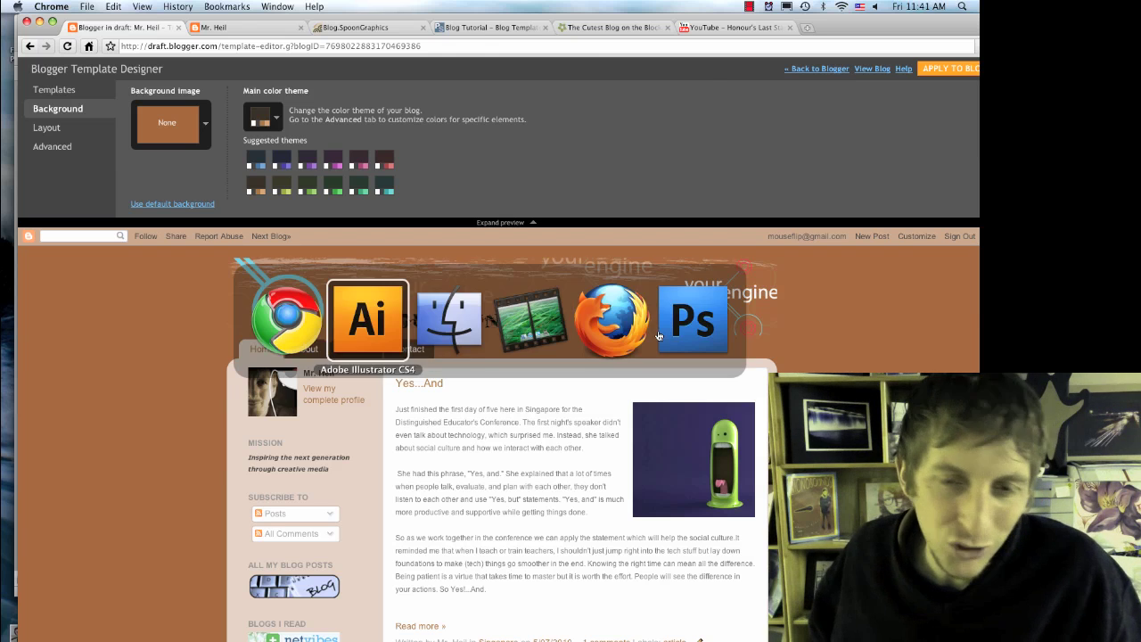